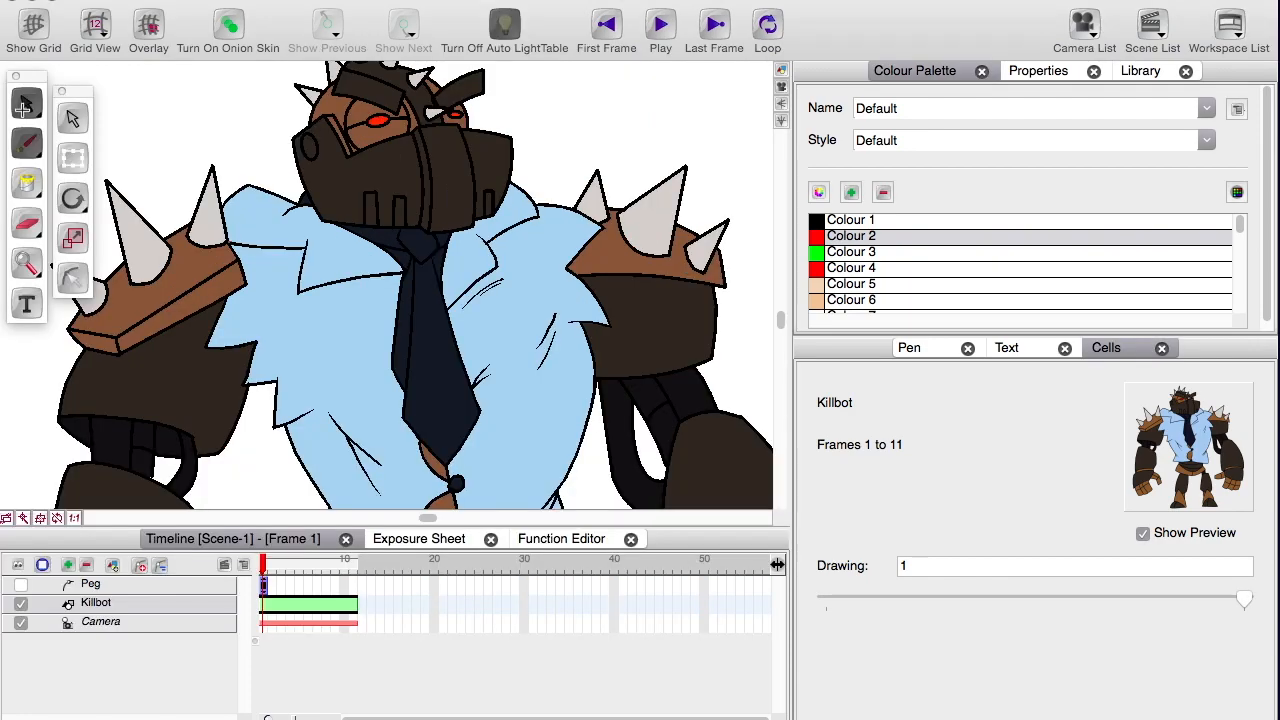
- Cut a curved outline through the blue shirt's chest with the Cutter tool
left_click(21, 112)
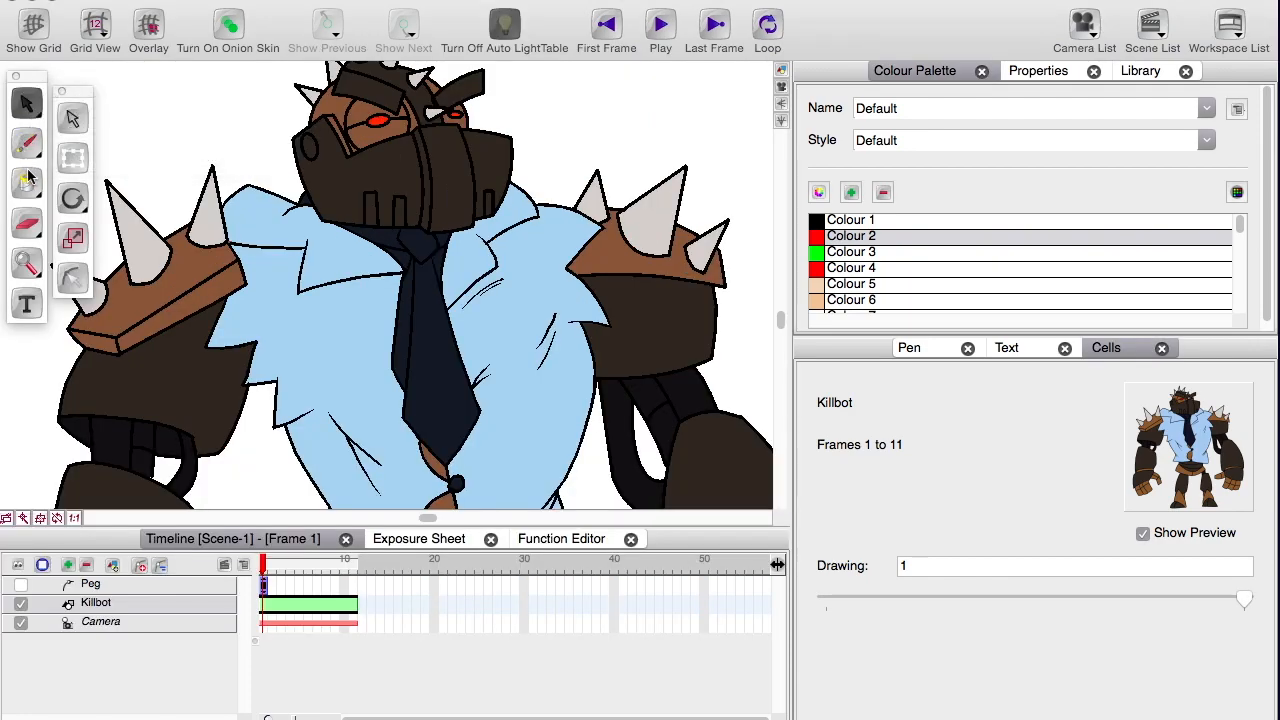
left_click(21, 235)
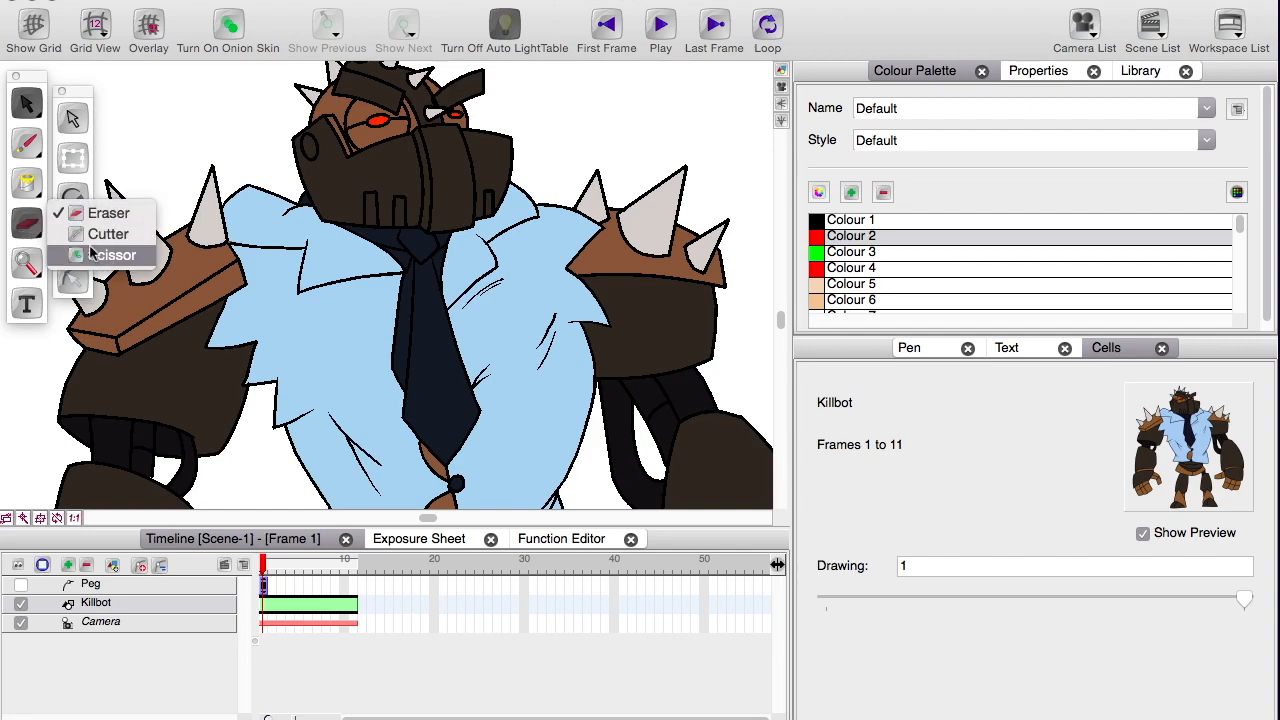
left_click(88, 238)
left_click_drag(276, 279, 312, 393)
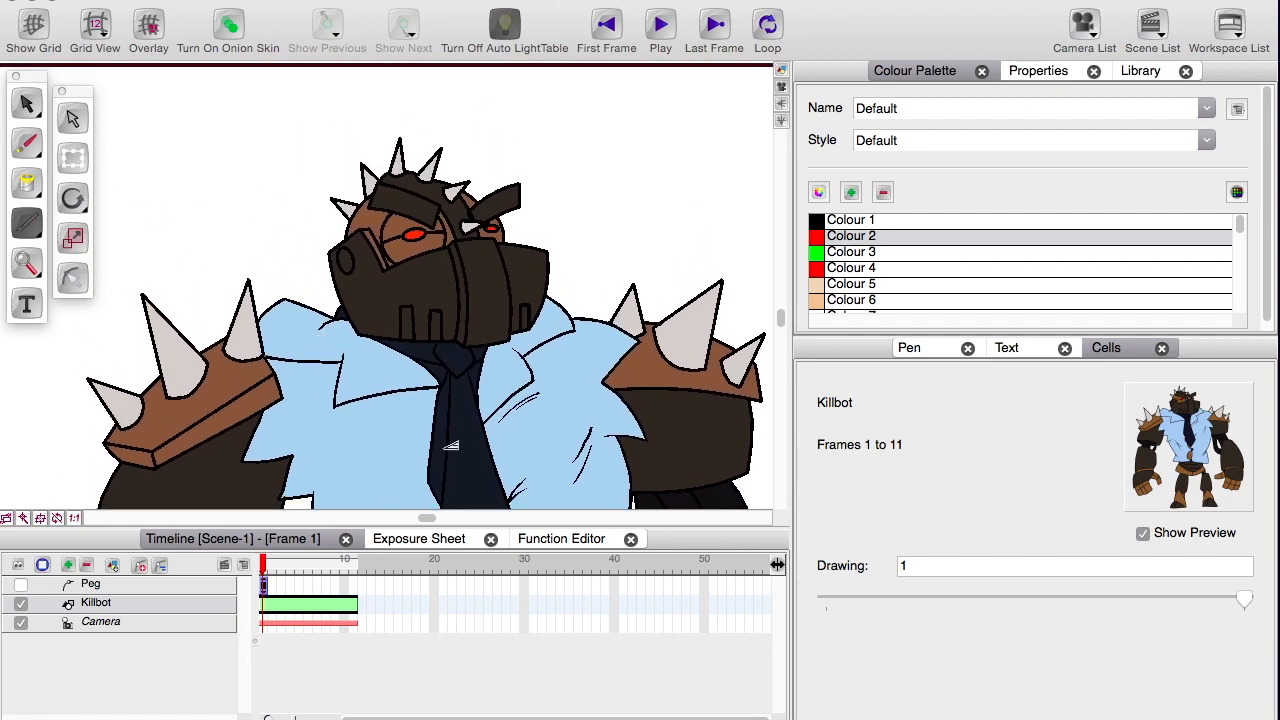
mouse_move(262, 121)
left_mouse_down()
mouse_move(456, 176)
mouse_move(236, 389)
mouse_move(272, 168)
left_mouse_up()
left_click(26, 103)
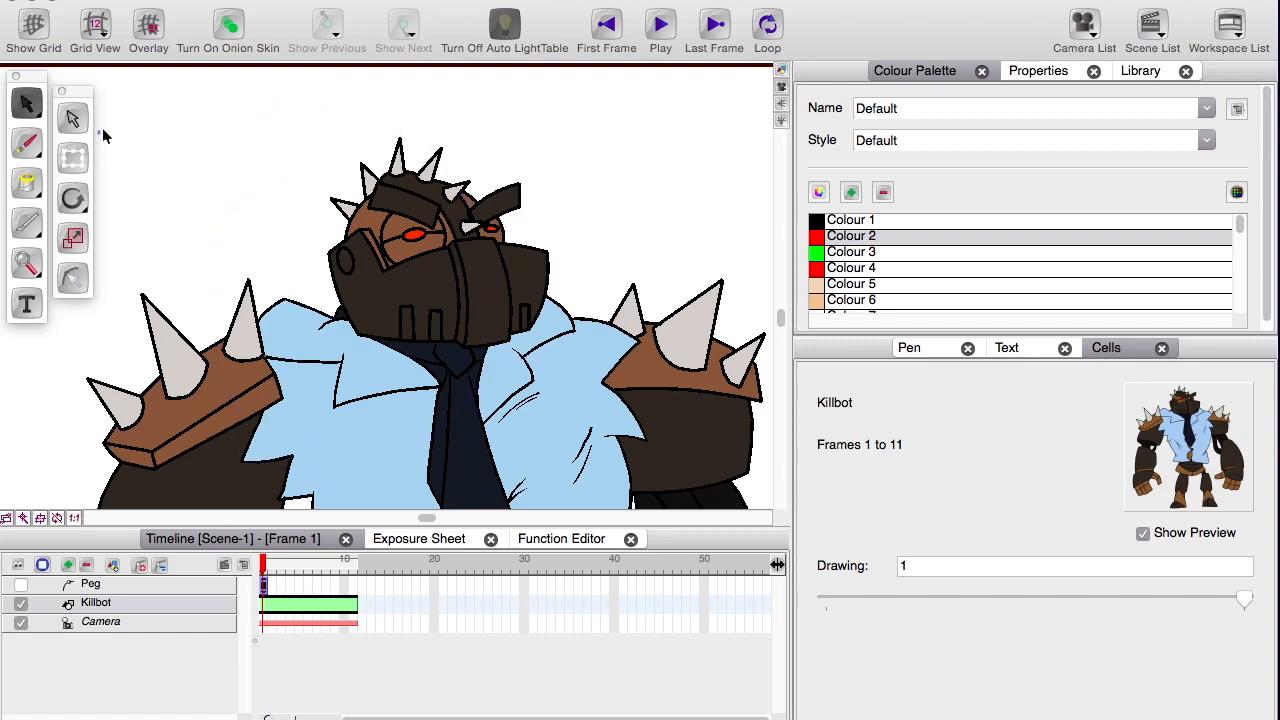
- Move the cut-out piece of blue shirt up beside the character's head and undo the move
left_click_drag(102, 134, 355, 478)
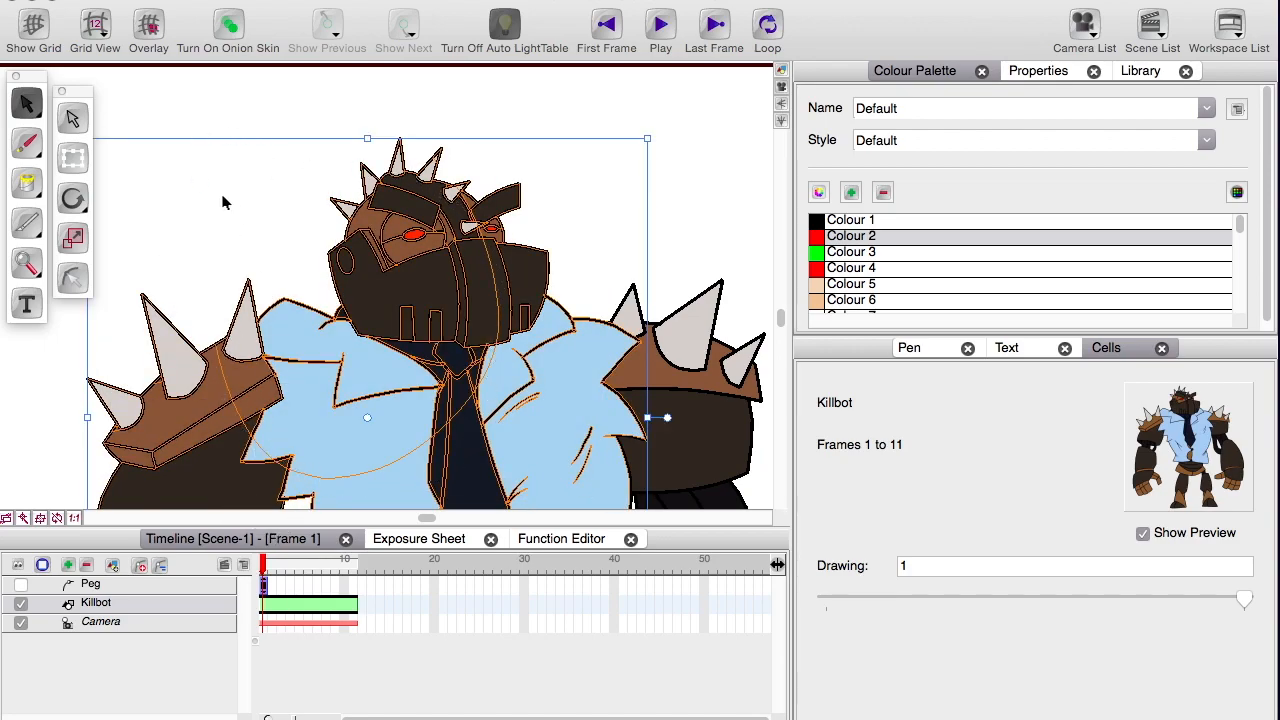
left_click(225, 202)
left_click(330, 436)
left_click_drag(362, 445, 234, 206)
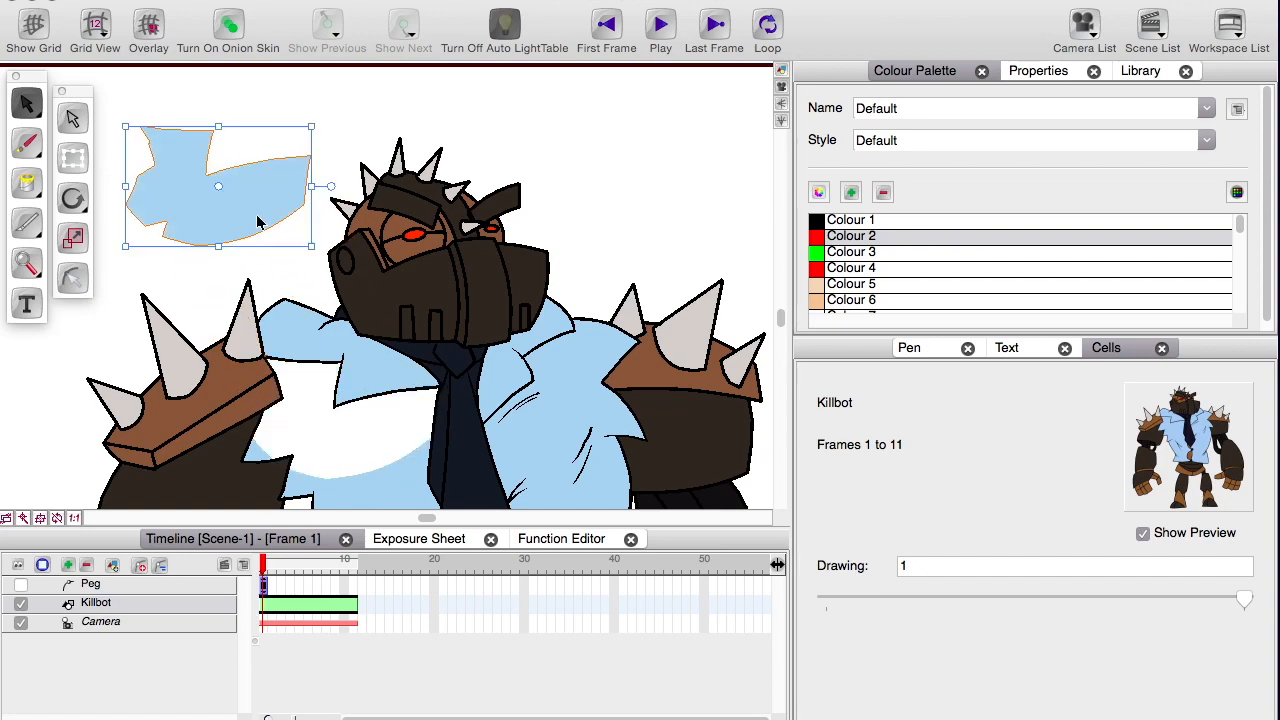
key("ctrl+z")
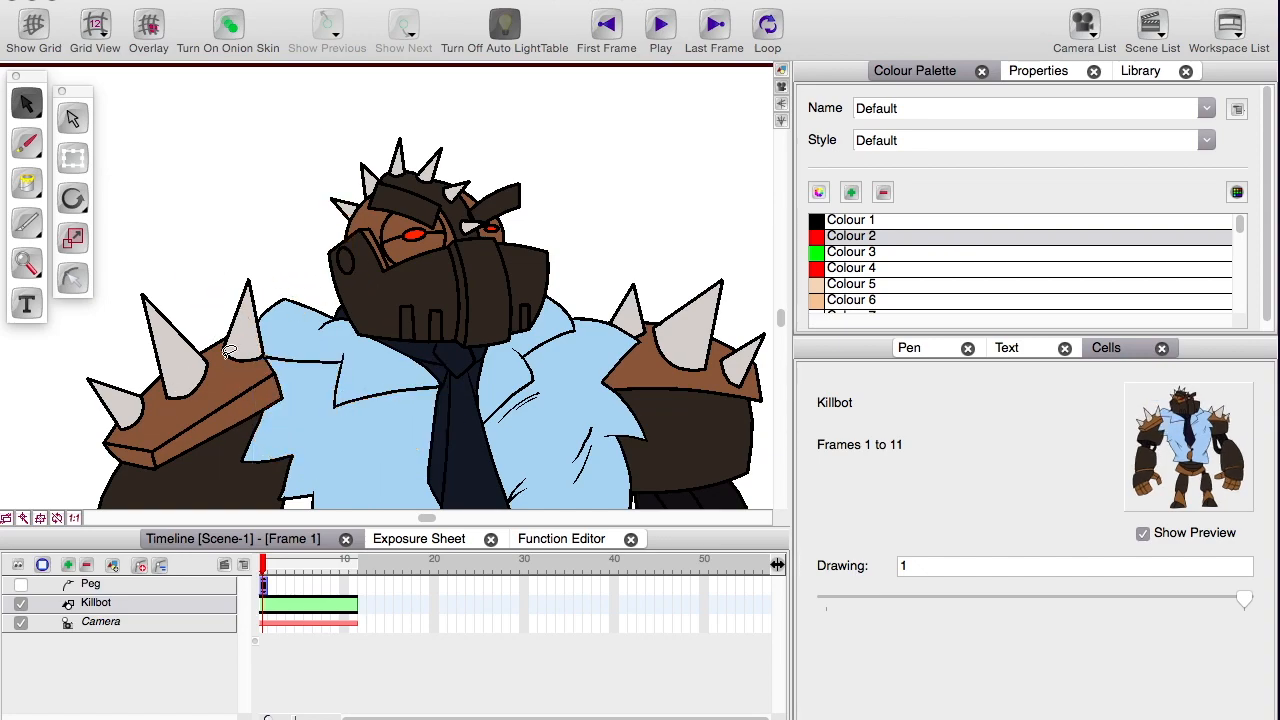
left_click_drag(191, 164, 392, 504)
left_click(208, 236)
- Duplicate the Killbot drawing element
right_click(110, 606)
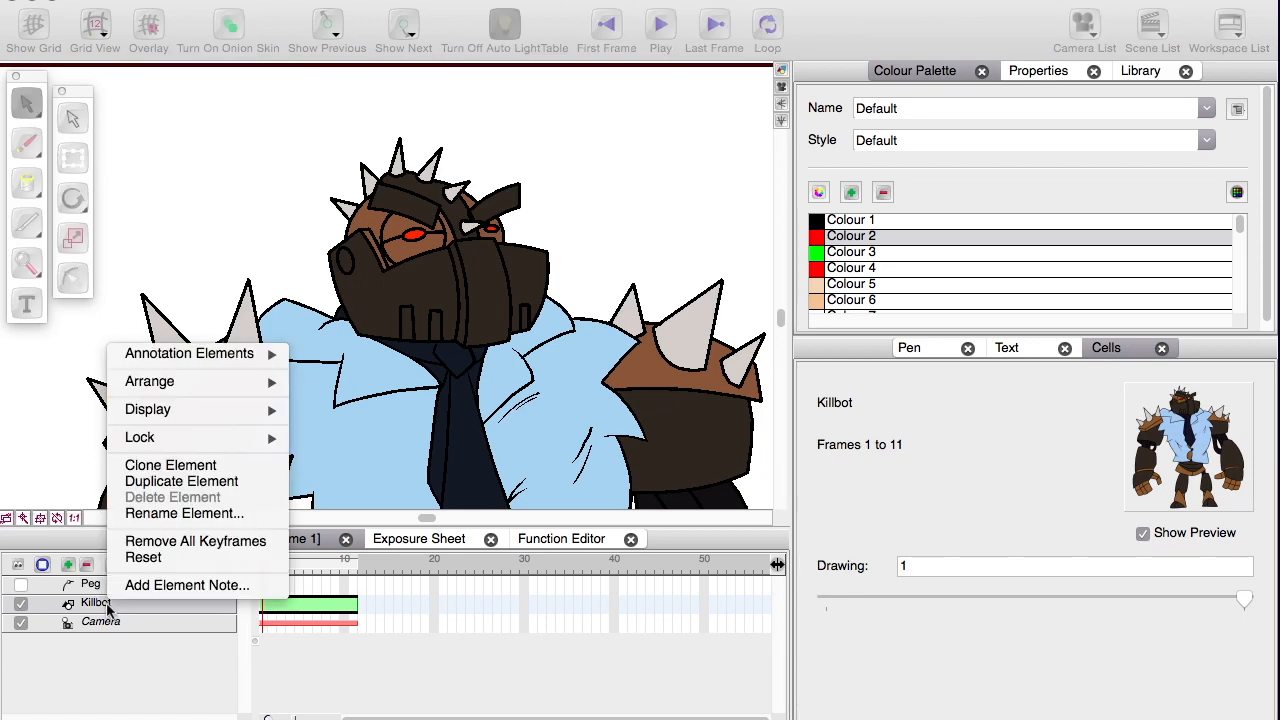
mouse_move(125, 382)
left_click(152, 482)
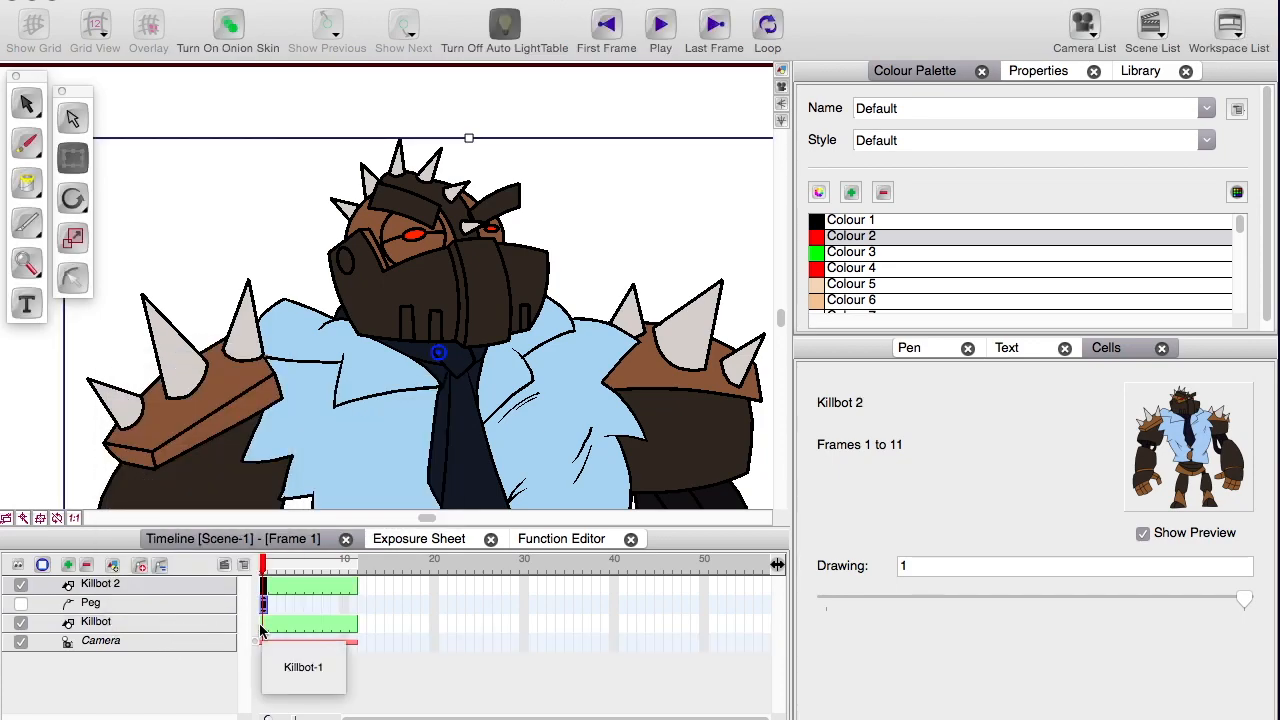
- Hide the original Killbot layer and activate the Select tool for editing the Killbot 2 duplicate
left_click(257, 103)
left_click(240, 338)
key("2")
key("1")
key("1")
key("1")
key("1")
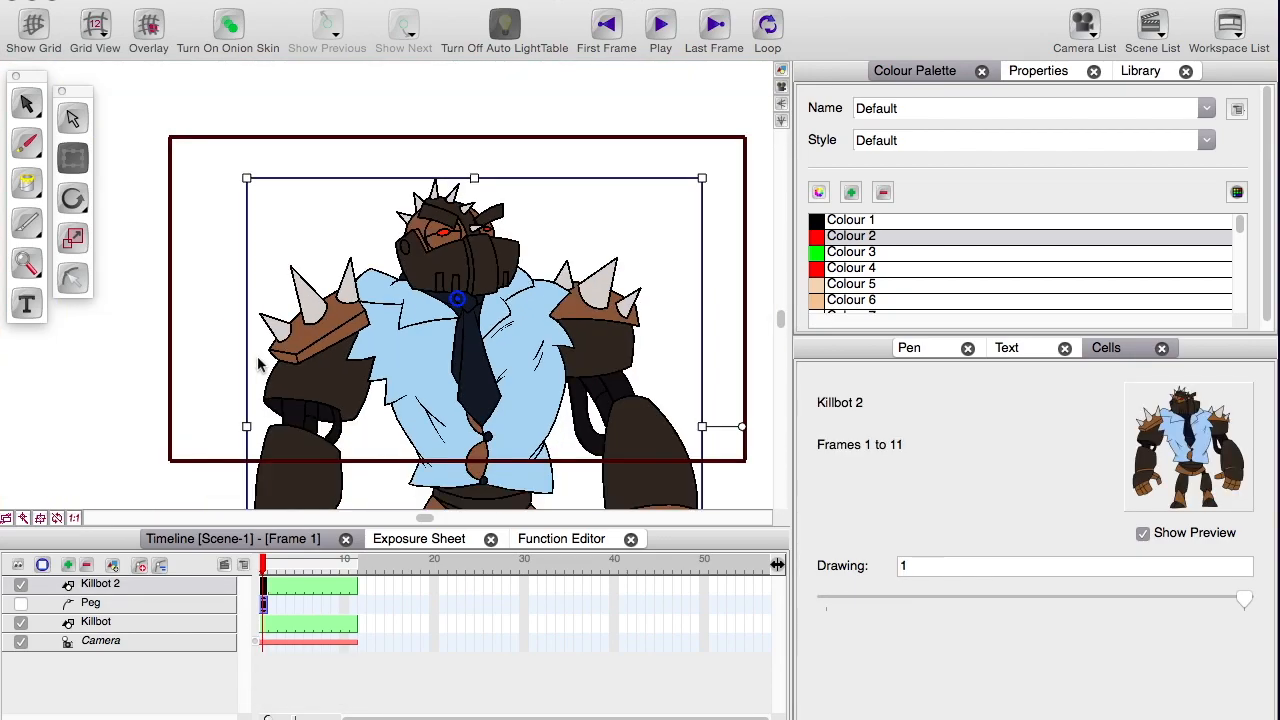
left_click_drag(416, 378, 408, 344)
left_click(32, 107)
scroll(274, 323, "down", 5)
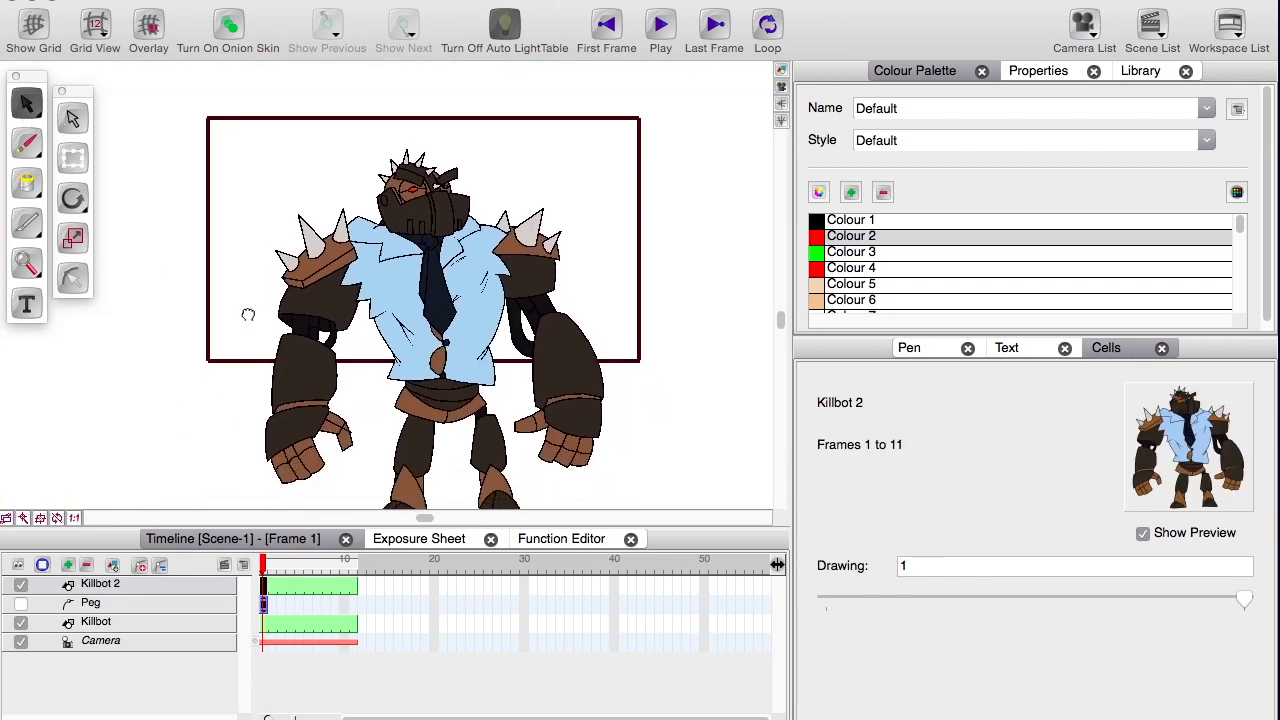
left_click(21, 622)
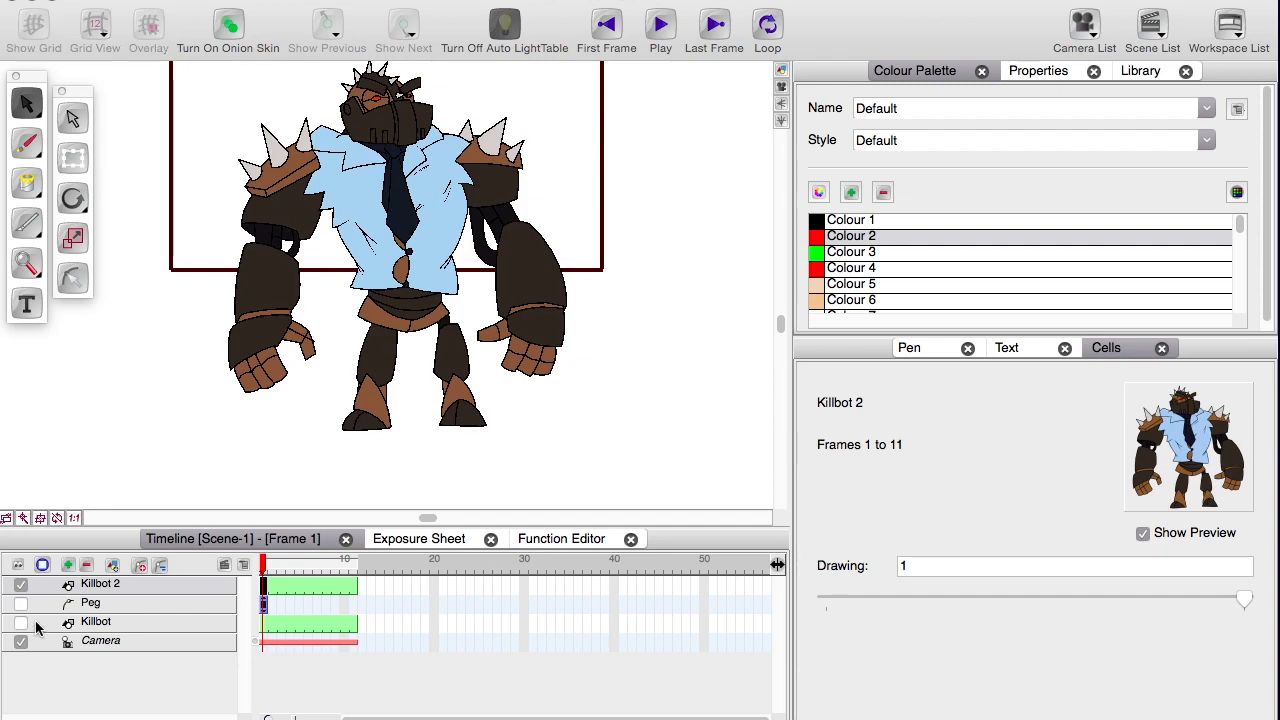
- Delete the body below the shoulders and the left shoulder artwork from the Killbot 2 layer
left_click_drag(683, 448, 162, 193)
key("Delete")
left_click_drag(318, 288, 371, 371)
key("z")
key("z")
key("z")
key("z")
left_click_drag(386, 317, 492, 452)
left_click_drag(169, 155, 440, 460)
key("Delete")
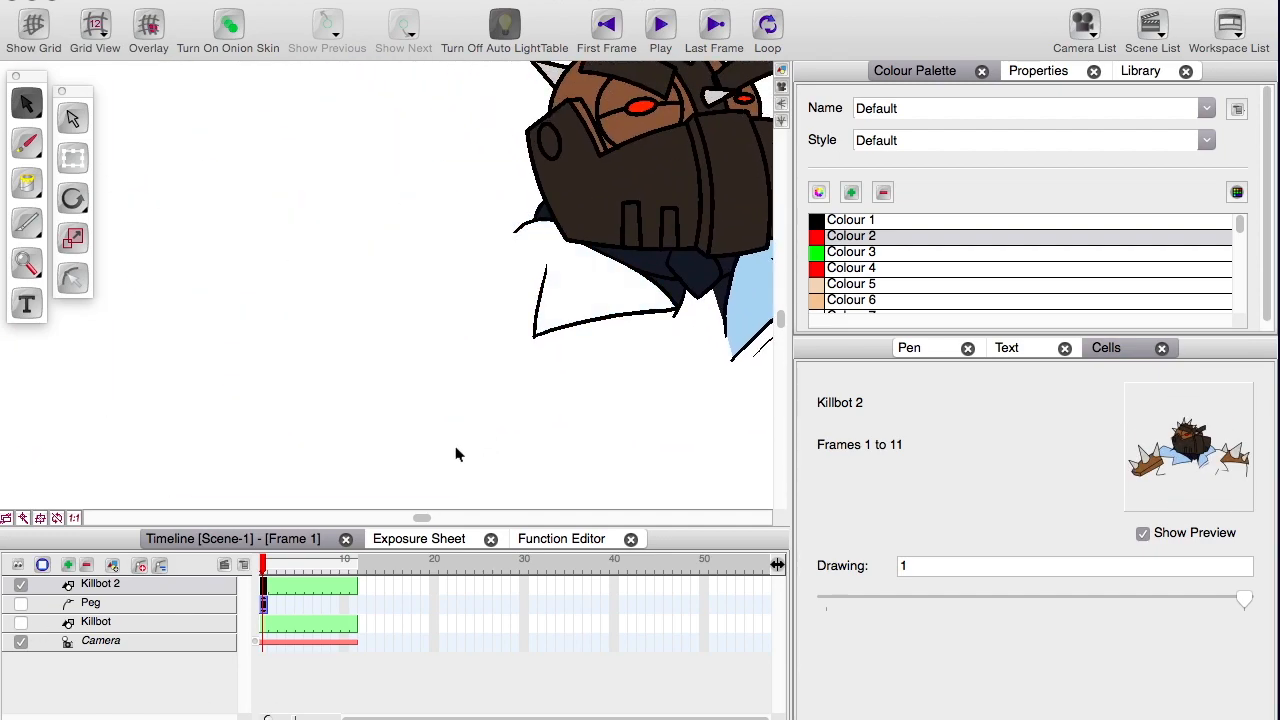
- Delete the collar, tie remnants and right shoulder artwork from Killbot 2, keeping only the head
left_click_drag(498, 206, 514, 216)
left_click_drag(507, 281, 667, 388)
key("Delete")
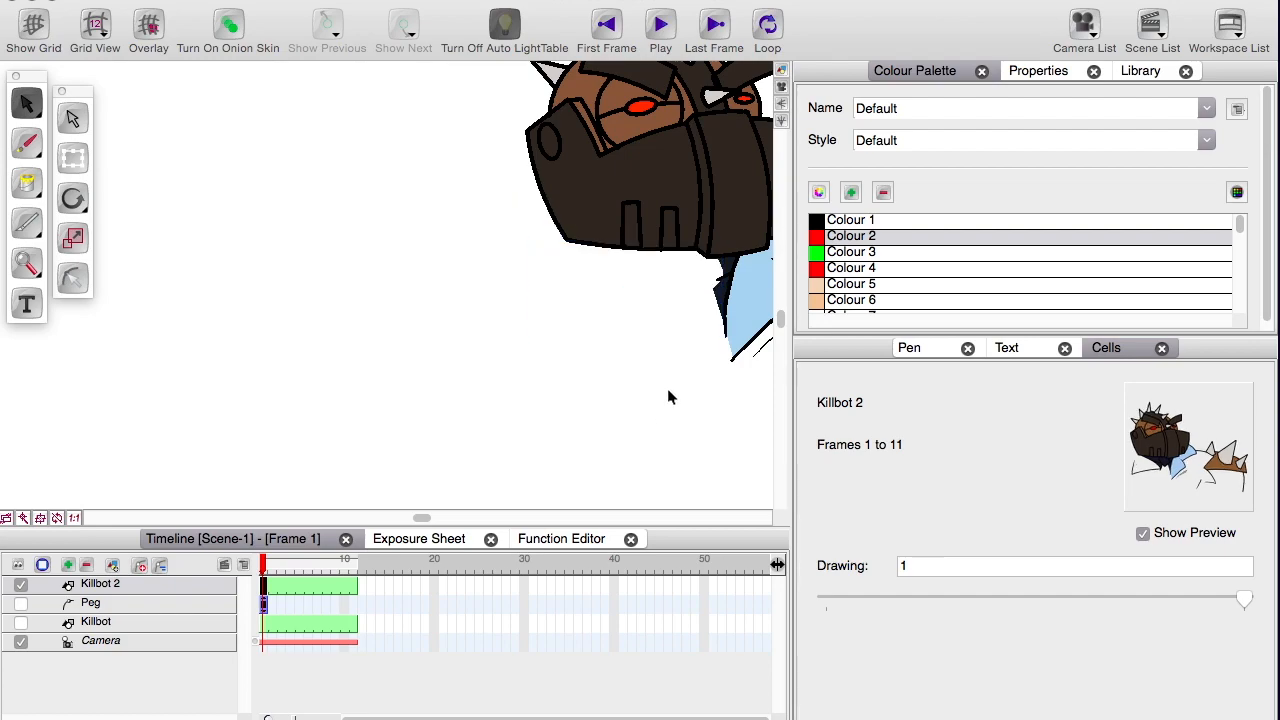
left_click_drag(746, 382, 297, 337)
left_click_drag(182, 235, 752, 437)
key("Delete")
left_click_drag(681, 317, 404, 92)
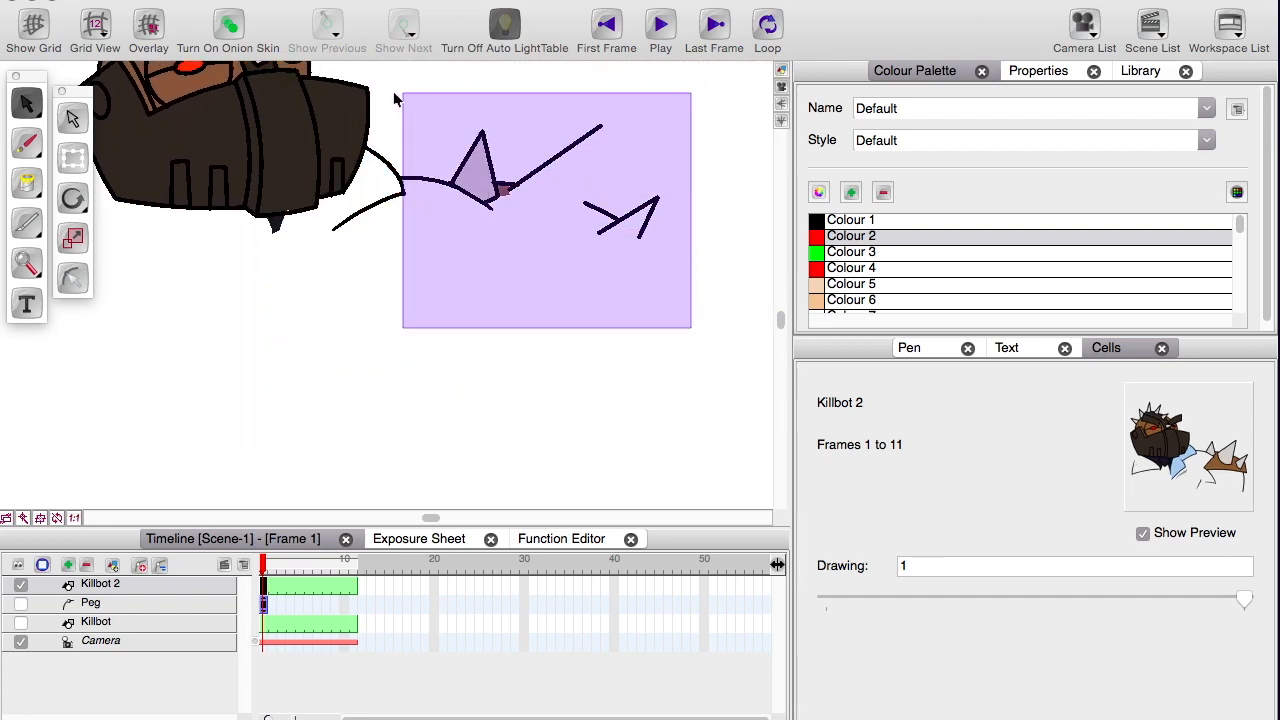
key("Delete")
left_click_drag(271, 288, 596, 356)
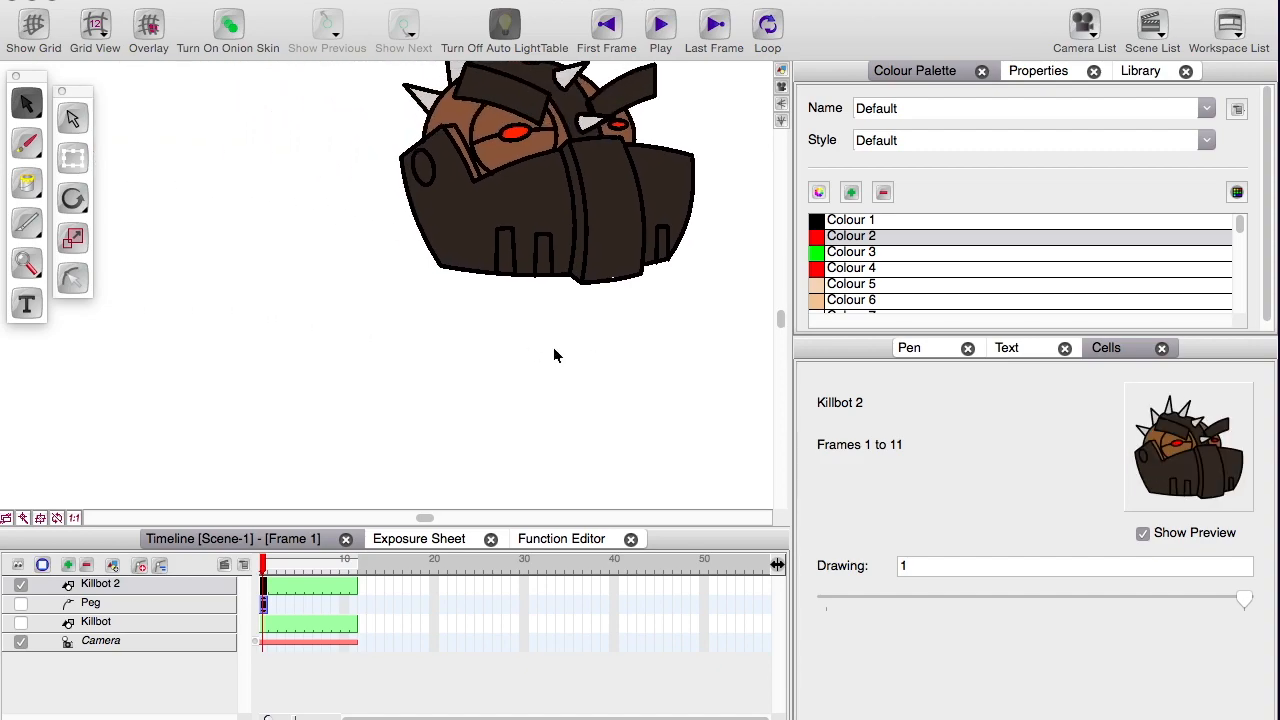
- Duplicate the original Killbot layer again and rename the isolated head layer as Head
key("x")
key("x")
key("x")
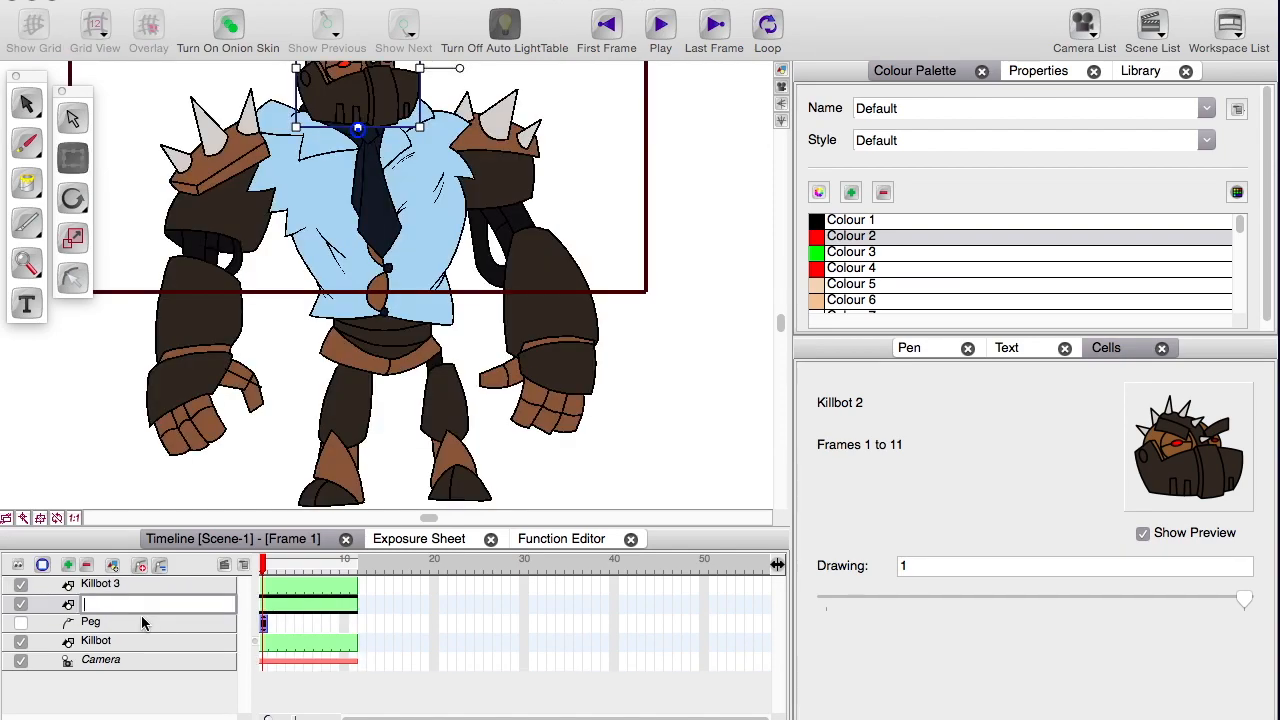
type("ead")
key("Return")
- Delete the head, torso and upper arms from the Killbot 3 layer, with the Head and Killbot layers hidden
left_click_drag(222, 96, 669, 309)
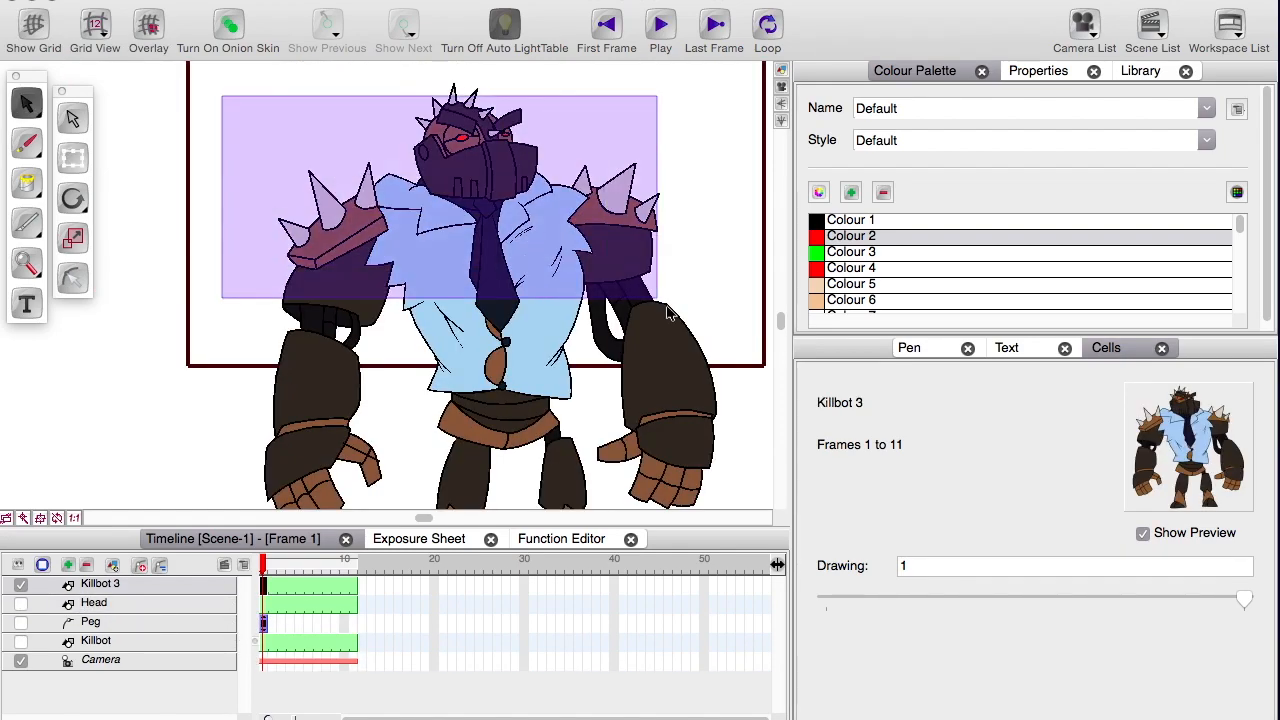
key("Delete")
left_click_drag(353, 417, 316, 343)
left_click_drag(387, 285, 361, 208)
key("z")
key("z")
left_click_drag(200, 371, 508, 365)
key("z")
key("z")
left_click_drag(649, 268, 197, 340)
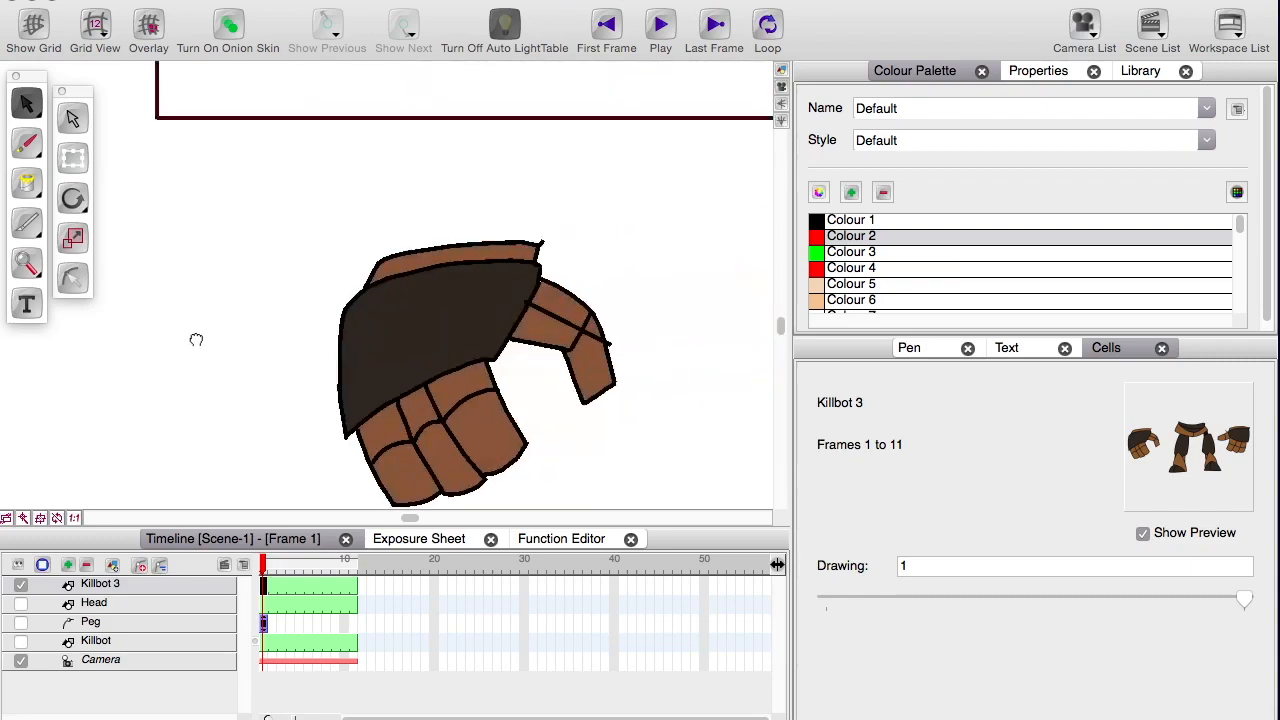
- Delete the leftover artwork around the left hand on Killbot 3, keeping only the hand
left_click_drag(469, 280, 363, 346)
key("z")
key("z")
key("z")
left_click_drag(403, 402, 276, 186)
left_click(504, 351)
key("Delete")
- Erase the stray outline tip sticking out at the corner of the left hand's brown cuff
key("z")
left_click_drag(411, 176, 594, 380)
key("z")
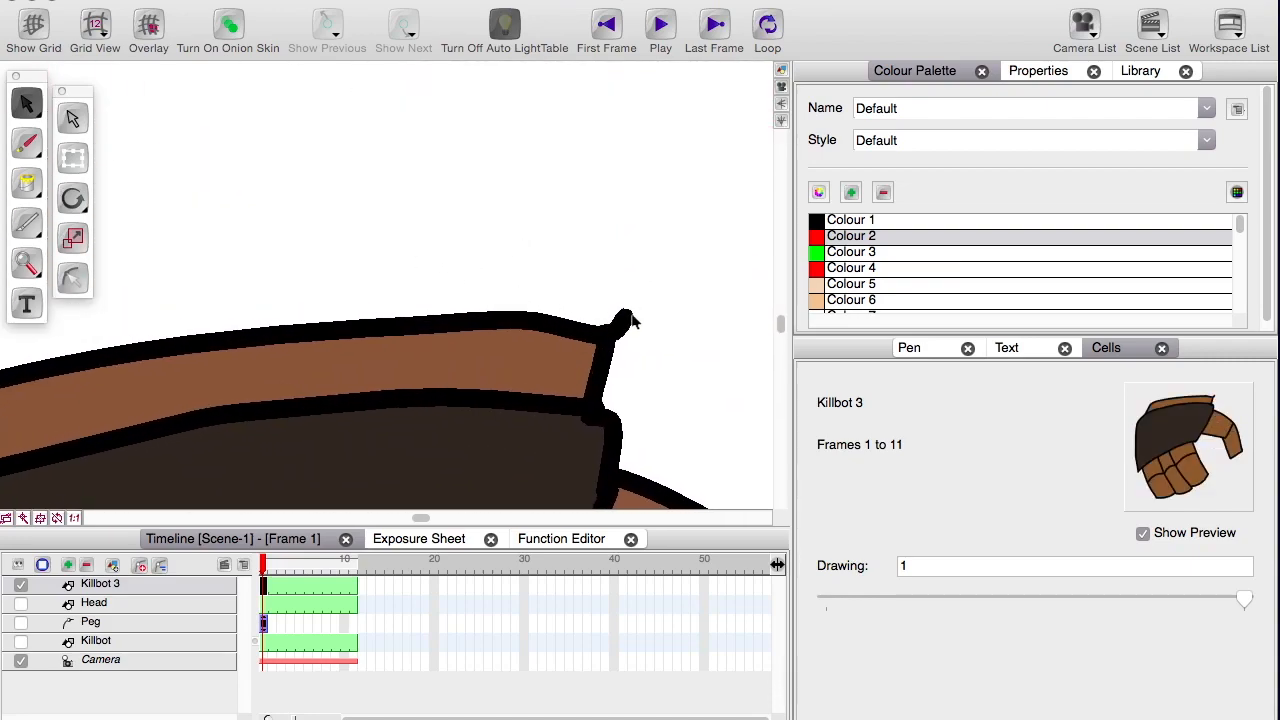
left_click_drag(26, 230, 110, 191)
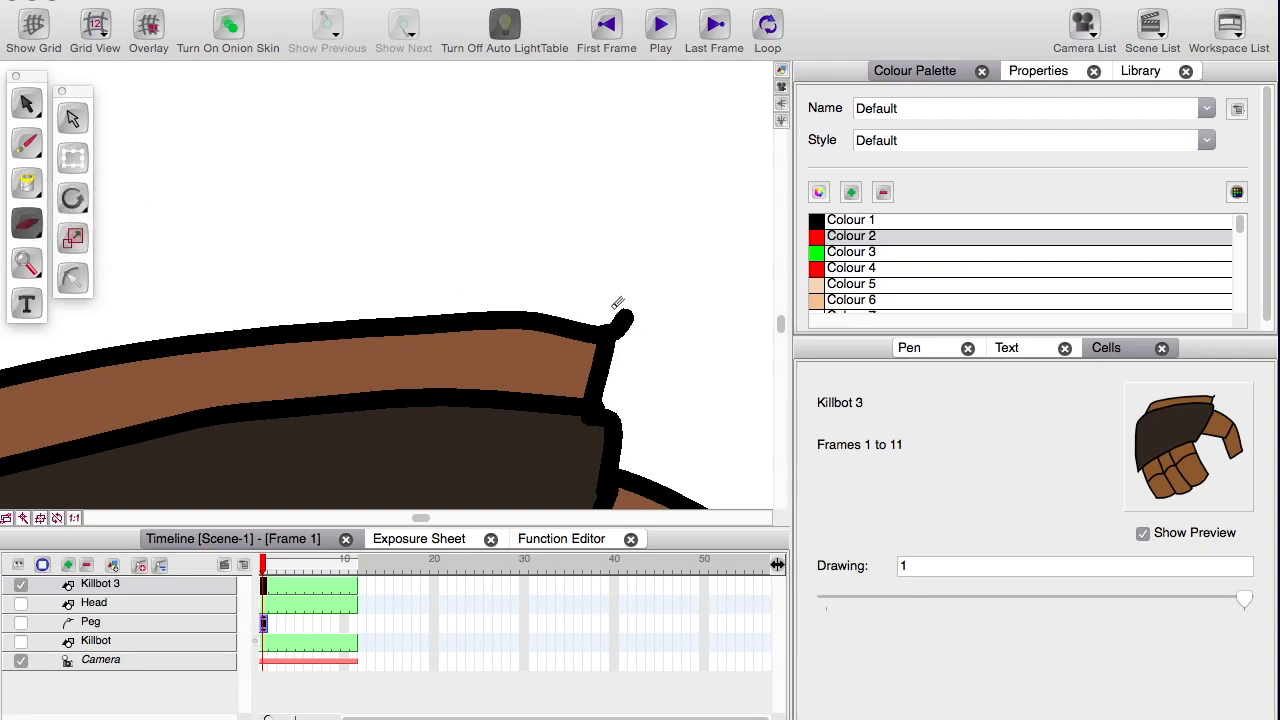
key("x")
key("x")
key("x")
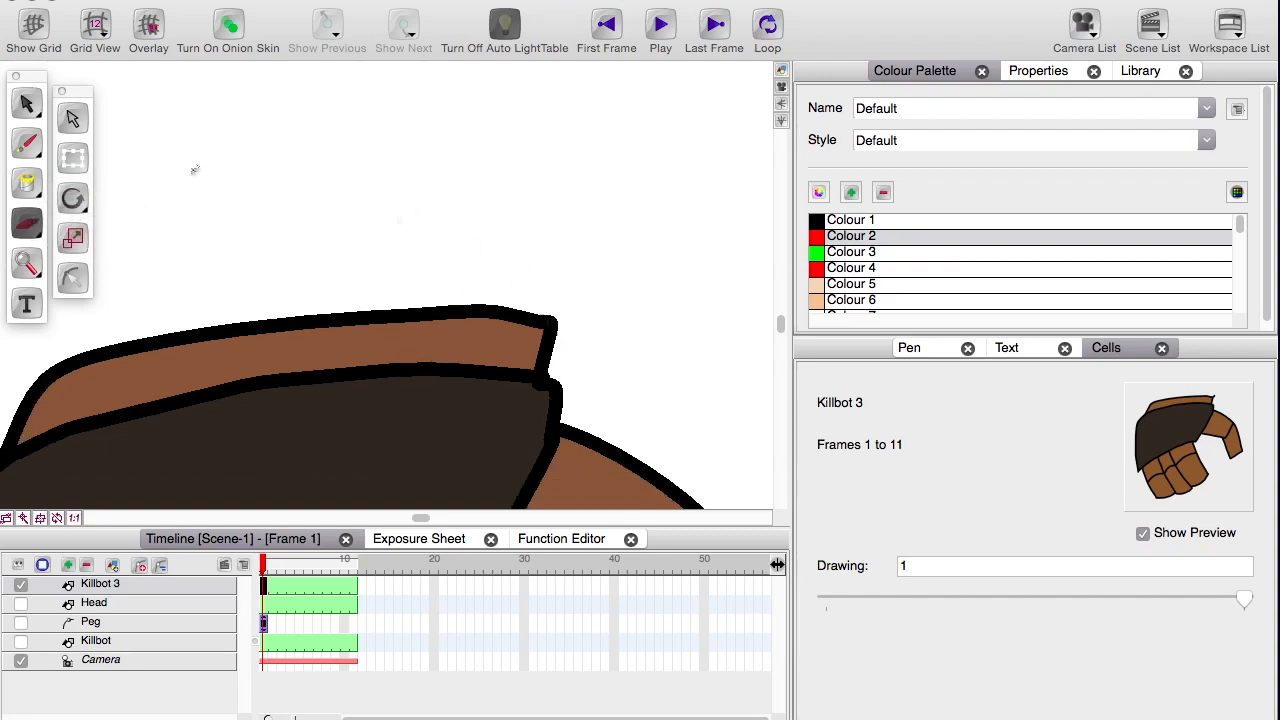
- Duplicate the original Killbot layer and rename the isolated hand layer as L_Hand
right_click(132, 645)
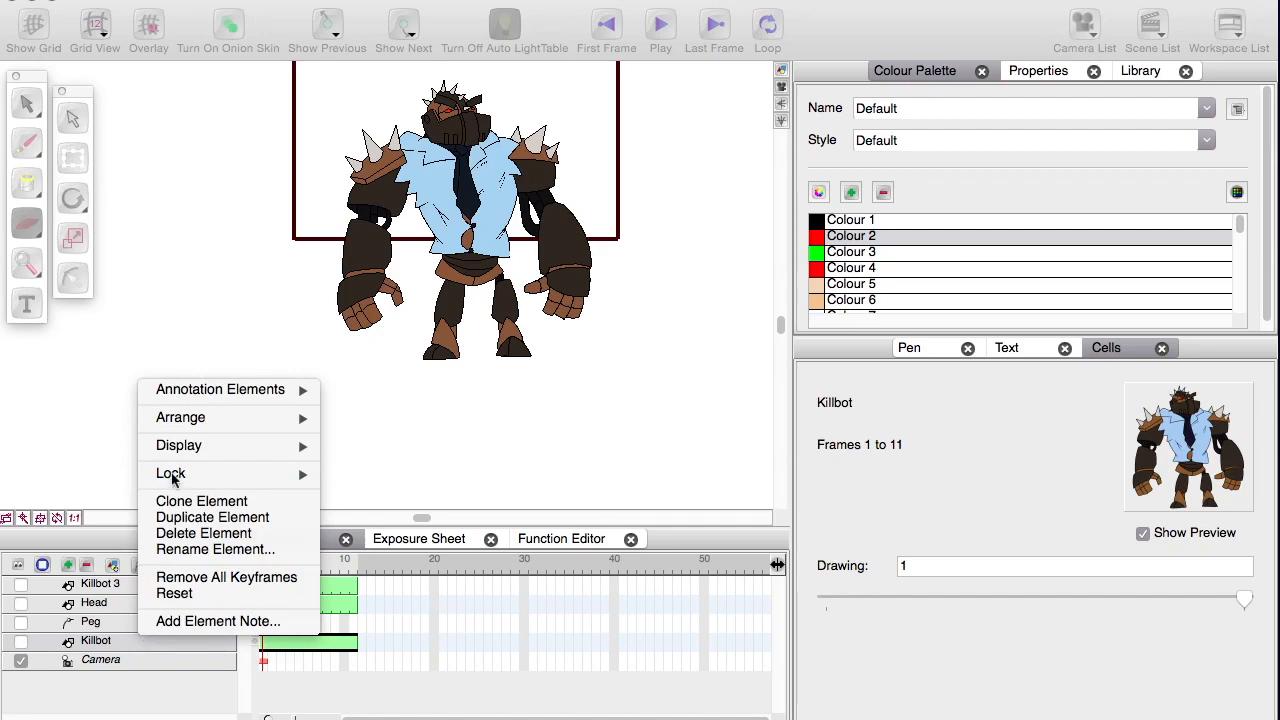
left_click(170, 514)
key("z")
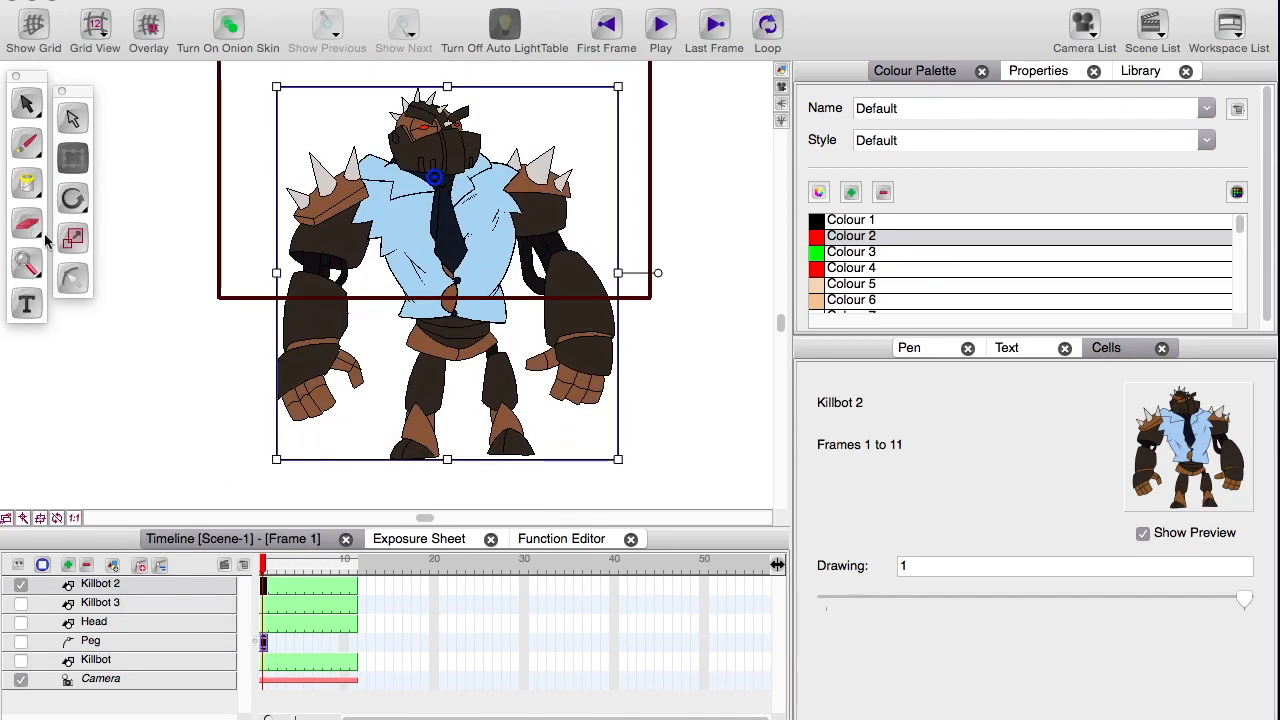
double_click(100, 605)
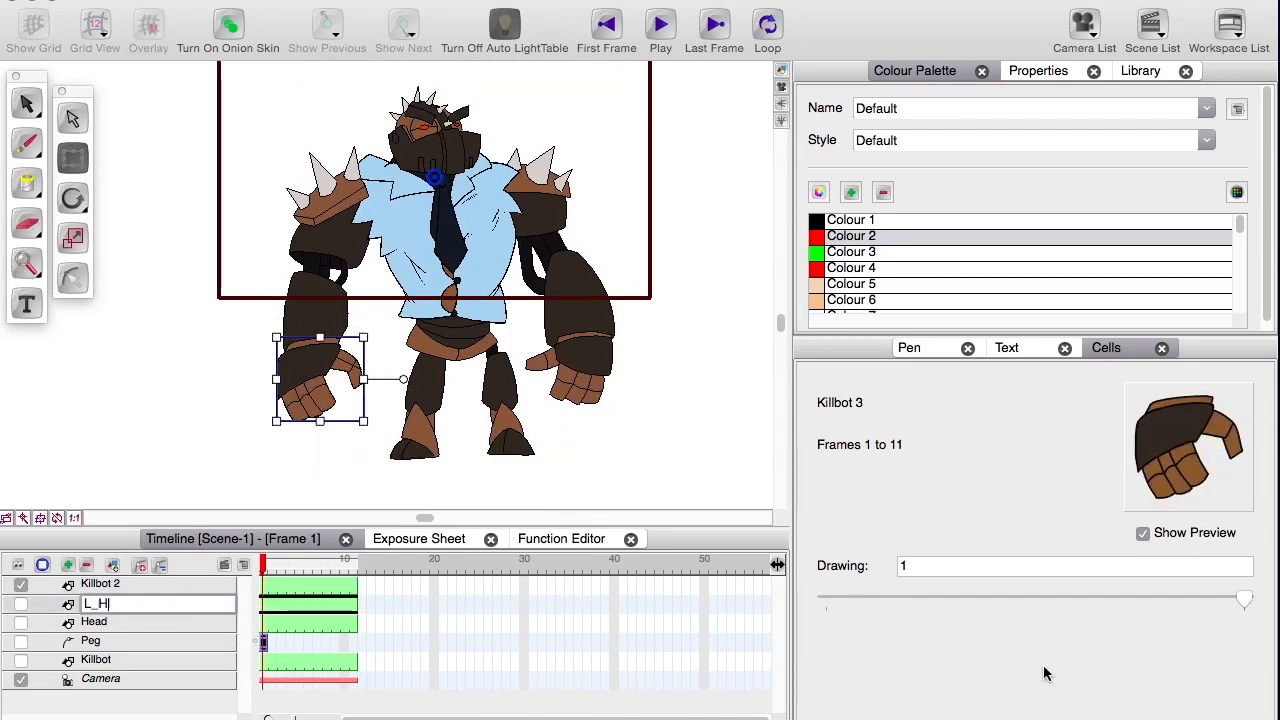
key("Return")
- Delete the left hand and left thigh from the new Killbot 2 layer
left_click(100, 586)
left_click(28, 106)
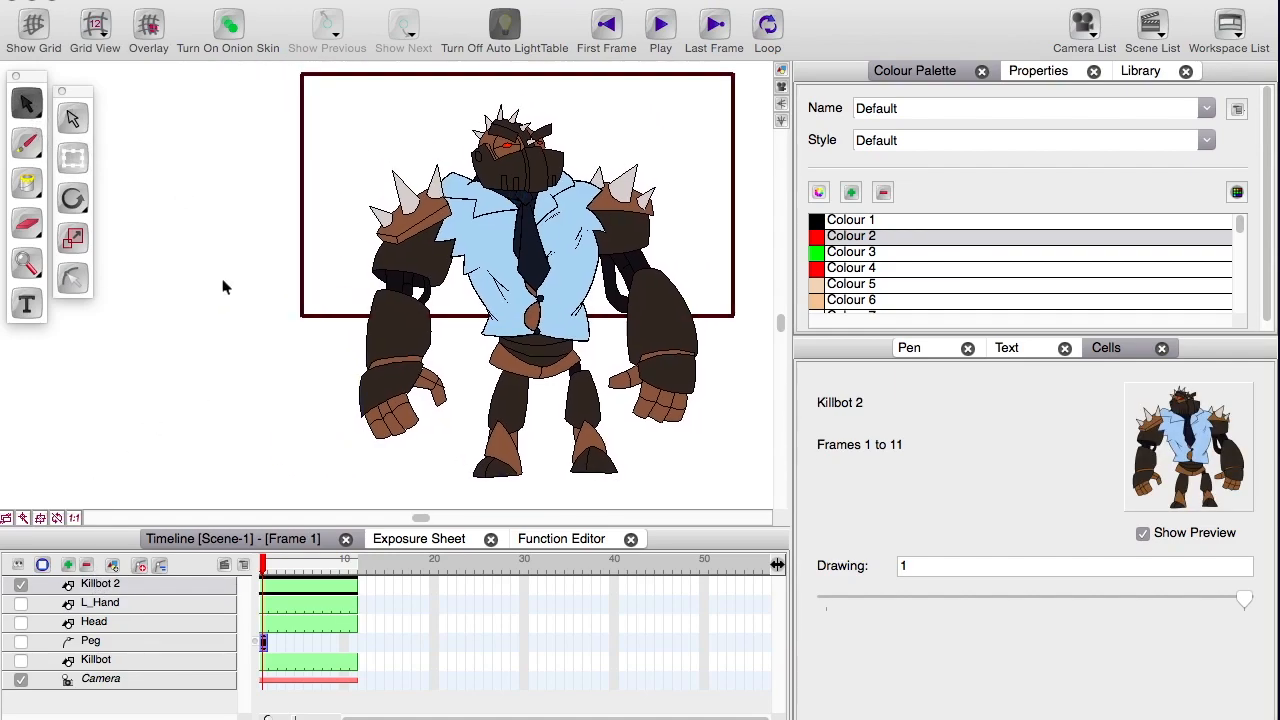
key("z")
key("z")
left_click_drag(288, 414, 455, 481)
key("Delete")
left_click_drag(445, 391, 195, 275)
key("Delete")
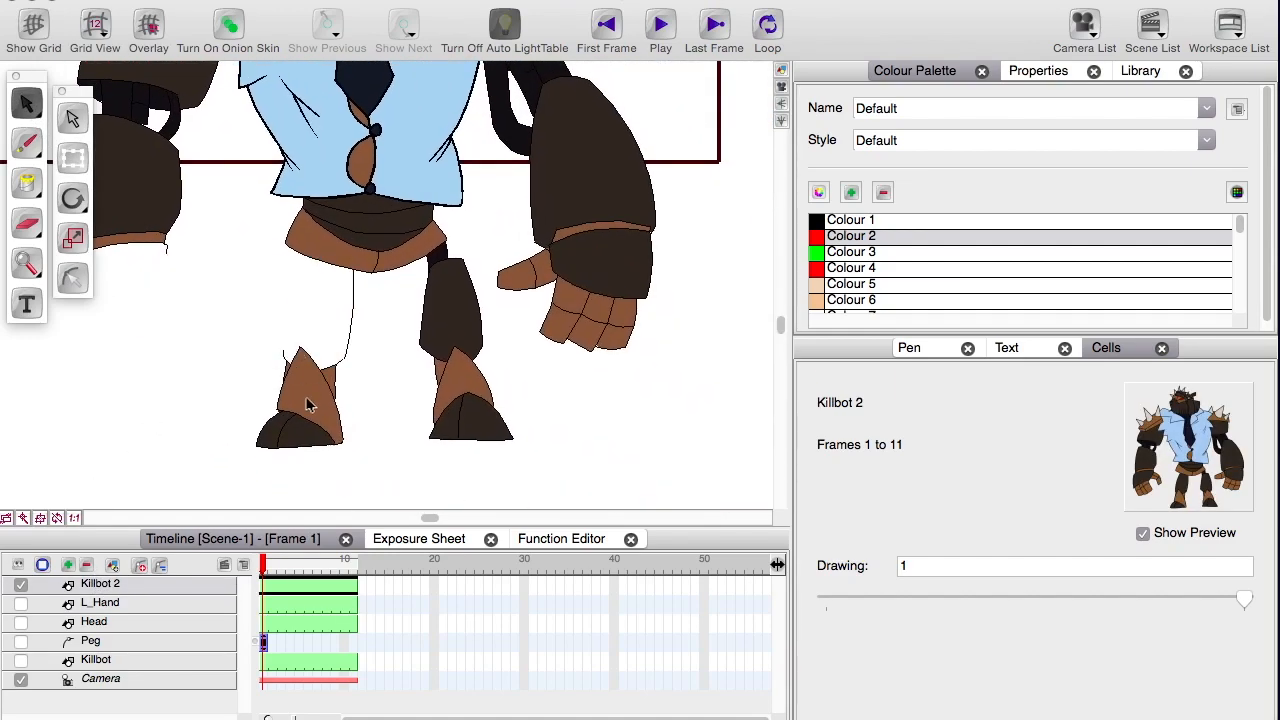
- Delete the lower legs, most of the torso and the right arm from Killbot 2
key("Delete")
left_click_drag(313, 371, 483, 469)
key("Delete")
left_click_drag(483, 304, 569, 431)
key("Delete")
key("Delete")
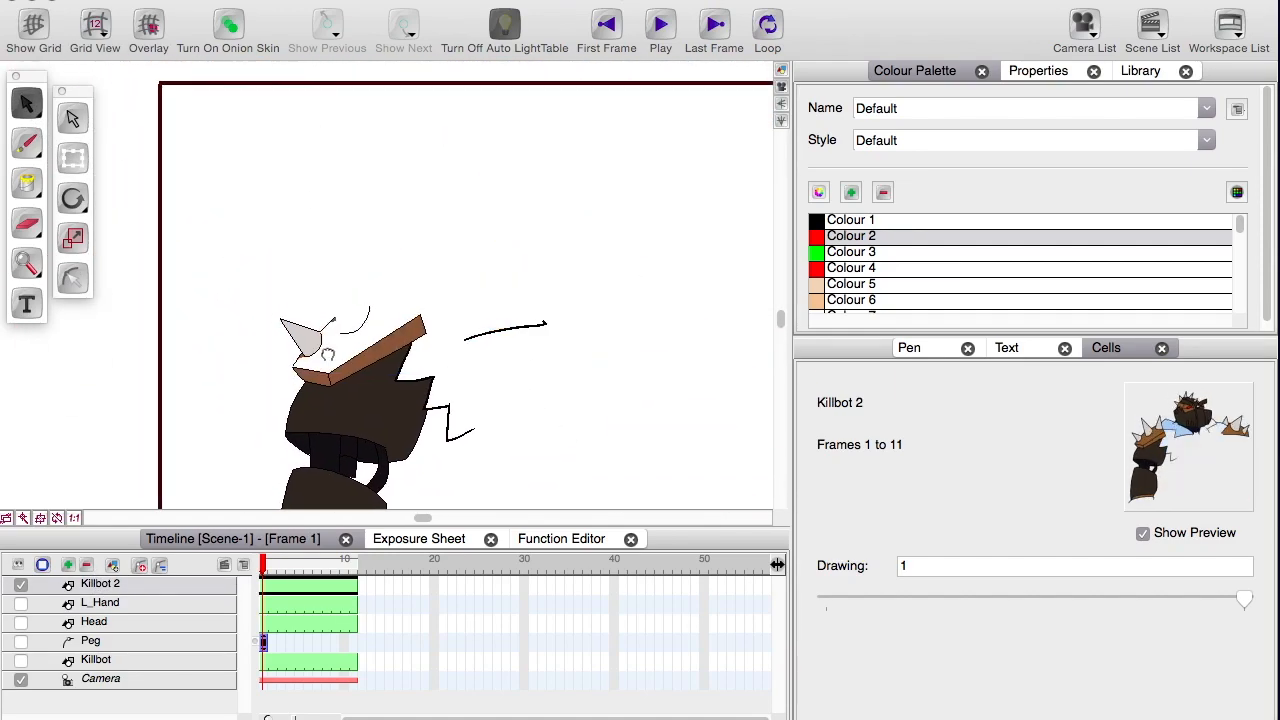
- Delete the remaining head, shoulder armour and left upper arm from Killbot 2, keeping the forearm
left_click_drag(329, 354, 410, 251)
left_click_drag(262, 148, 640, 400)
mouse_move(322, 160)
left_mouse_down()
mouse_move(531, 278)
mouse_move(632, 284)
left_mouse_up()
key("Delete")
left_click_drag(490, 290, 609, 386)
key("Delete")
- Delete the stray outline pieces around the left forearm and its brown cuff
left_click_drag(282, 410, 399, 303)
key("2")
key("2")
key("2")
key("2")
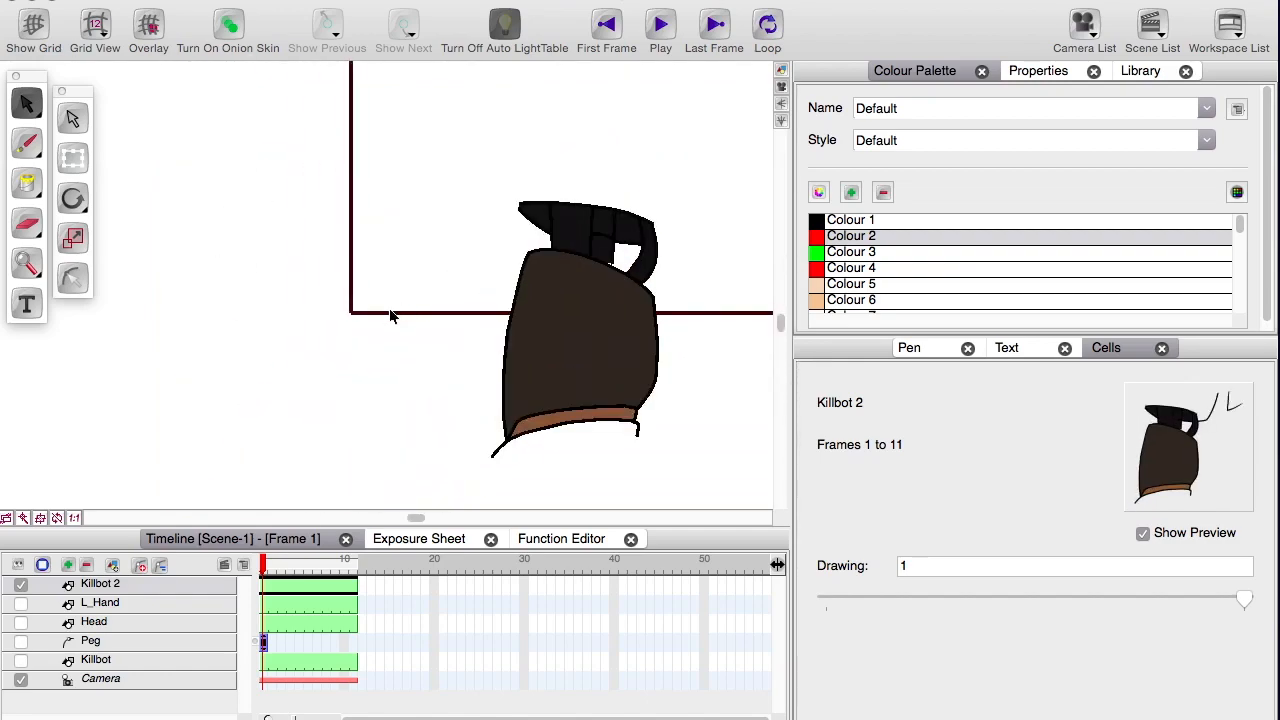
left_click_drag(484, 488, 408, 361)
left_click_drag(431, 421, 190, 387)
key("Delete")
mouse_move(509, 363)
left_mouse_down()
mouse_move(524, 418)
mouse_move(629, 422)
left_mouse_up()
- Select the L_Hand artwork on frame 2, rotate it counter-clockwise about the wrist and shift it slightly below the forearm
key("1")
key("1")
key("1")
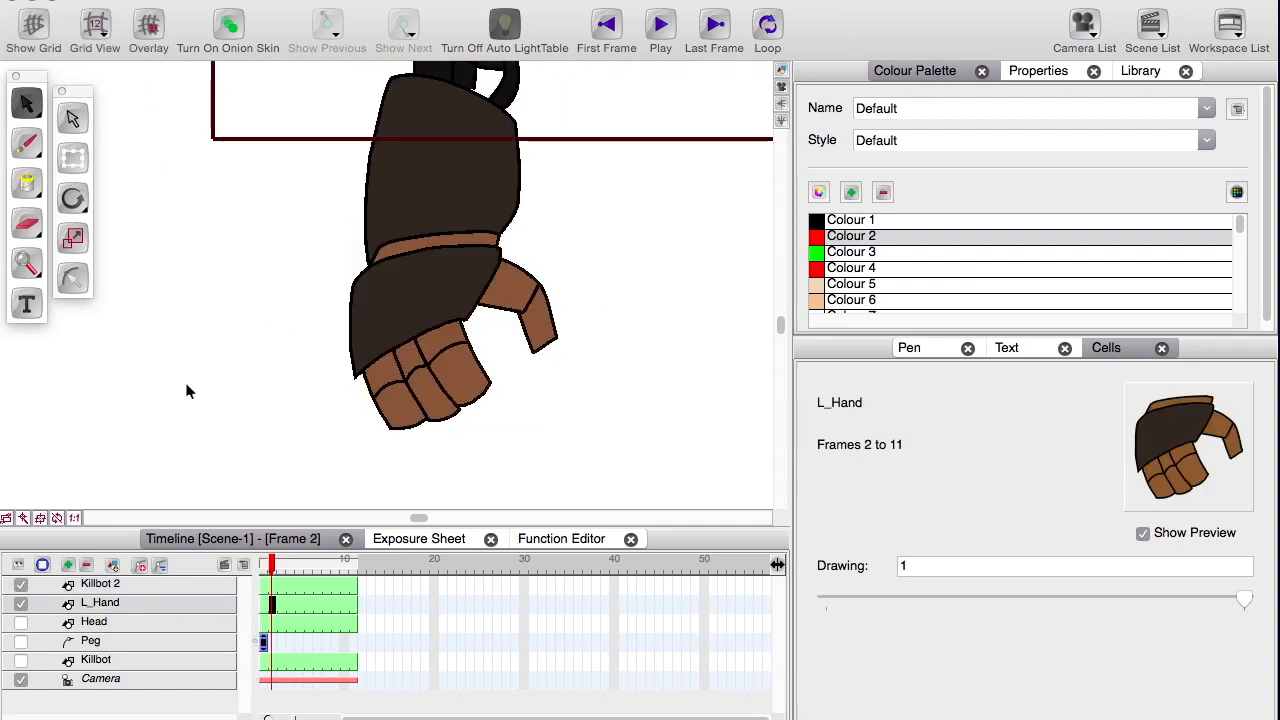
left_click_drag(643, 459, 262, 208)
left_click_drag(229, 312, 257, 322)
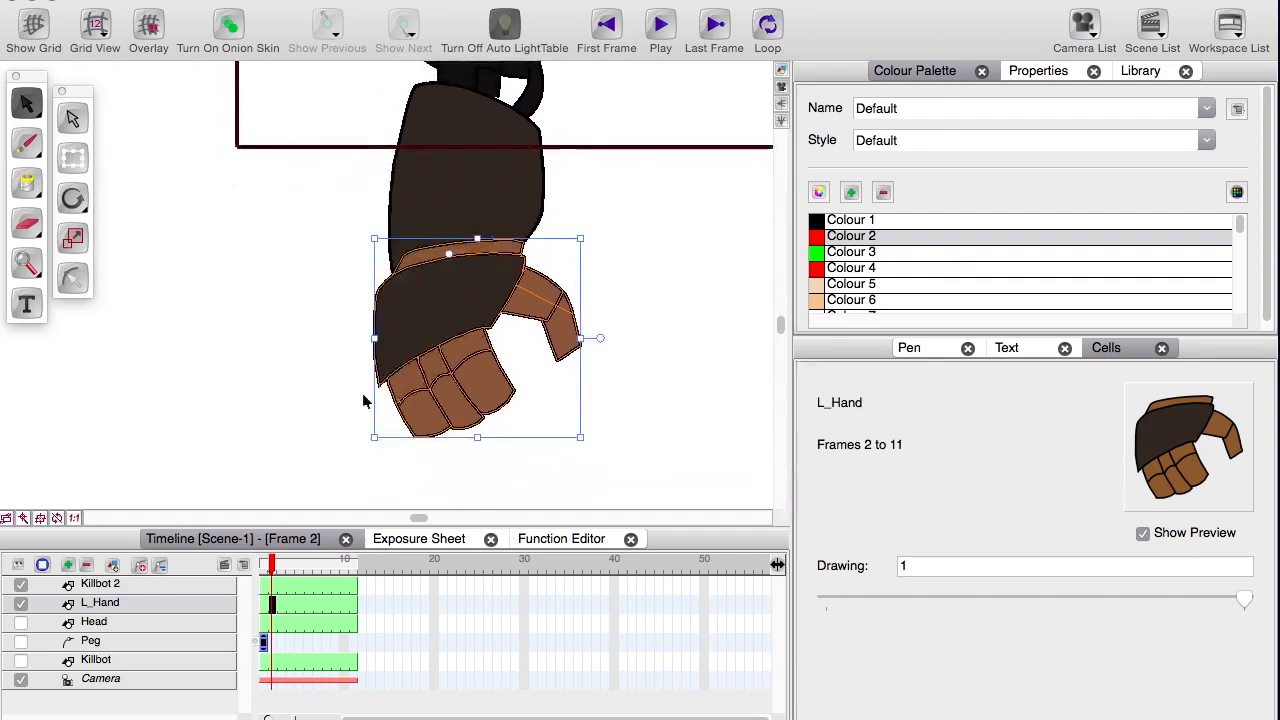
mouse_move(358, 449)
left_mouse_down()
mouse_move(506, 477)
mouse_move(566, 466)
mouse_move(506, 491)
mouse_move(531, 483)
left_mouse_up()
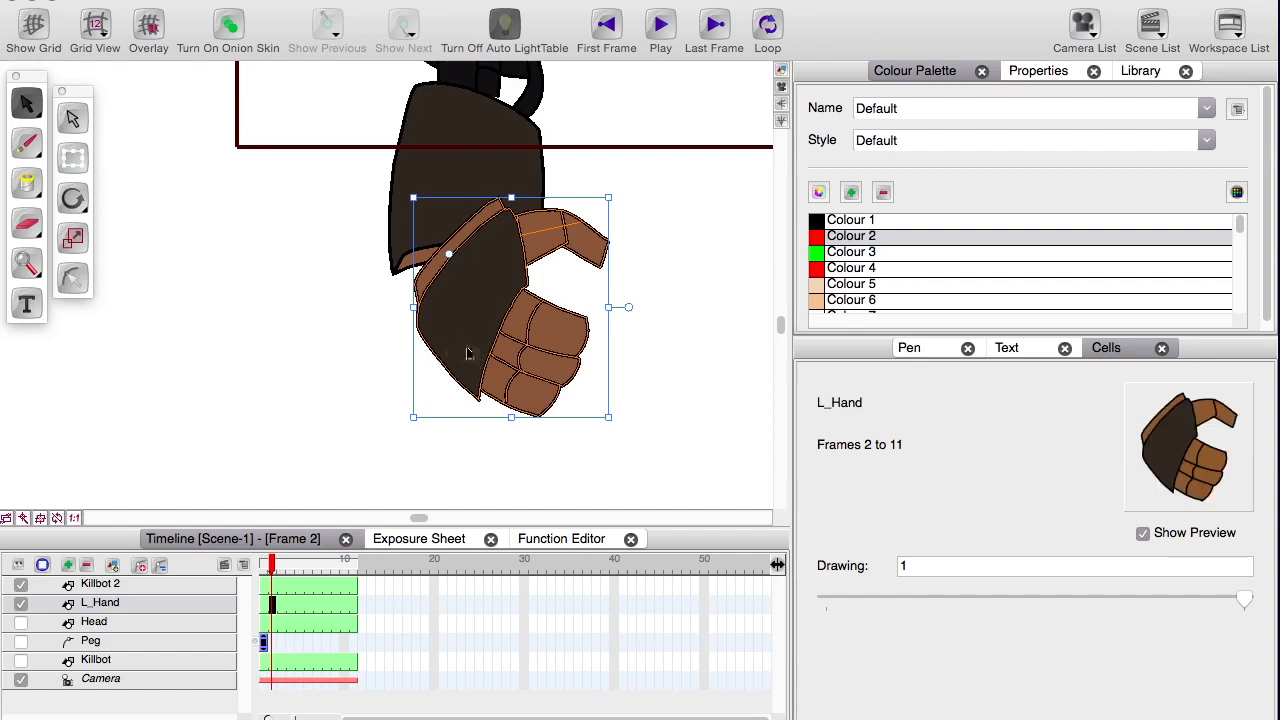
left_click_drag(463, 355, 482, 387)
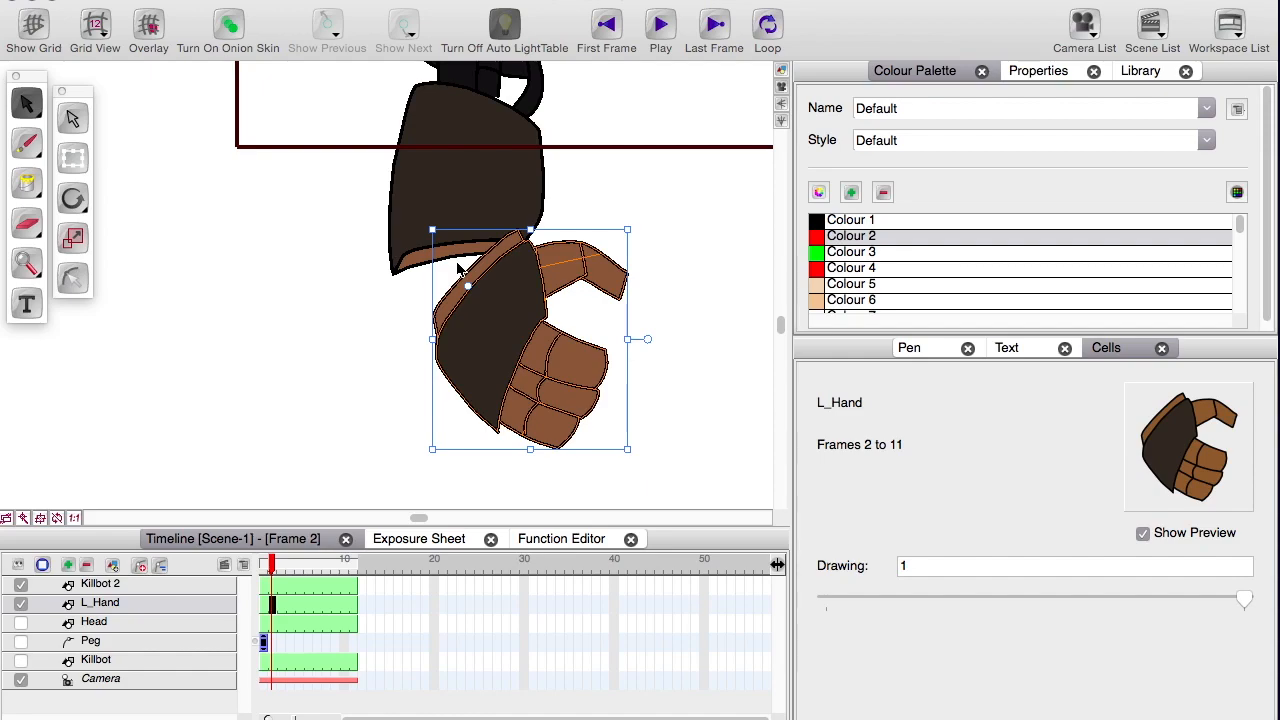
left_click_drag(458, 268, 460, 255)
- Hide the L_Hand layer and delete the brown cuff and the lower edge outline of the forearm on Killbot 2
left_click(262, 586)
left_click(21, 603)
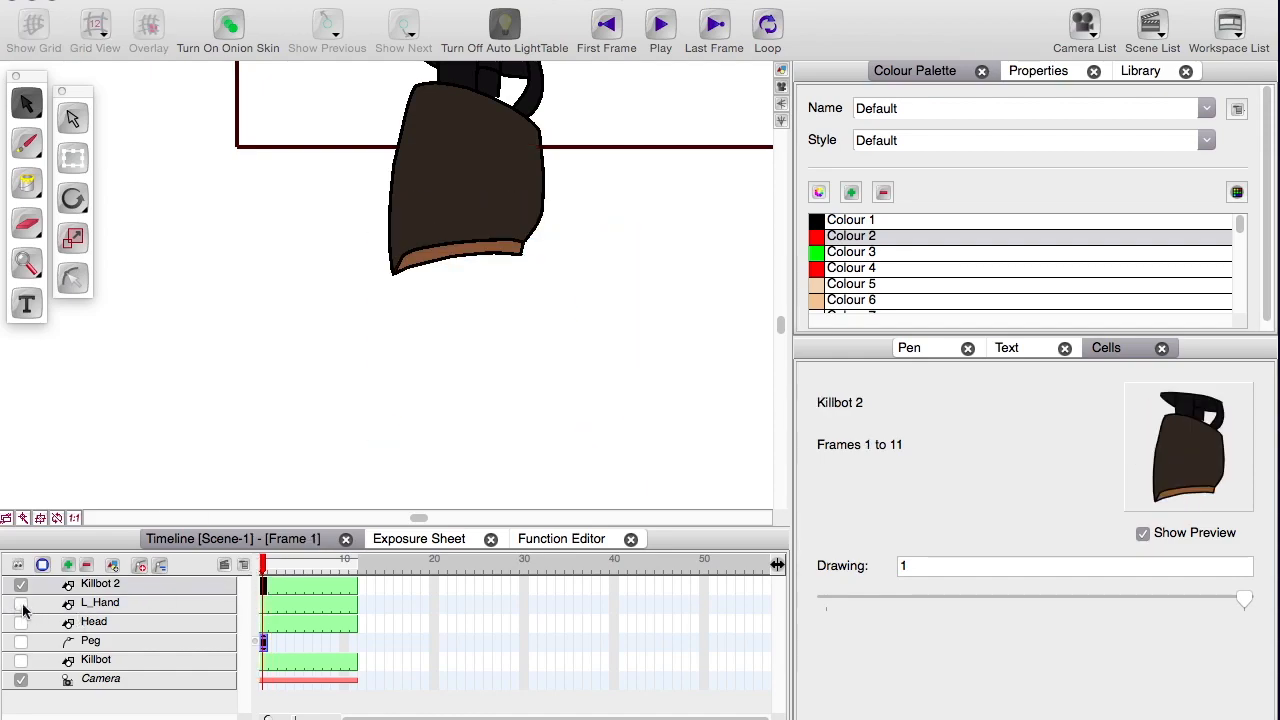
scroll(263, 380, "up", 5)
left_click(350, 362)
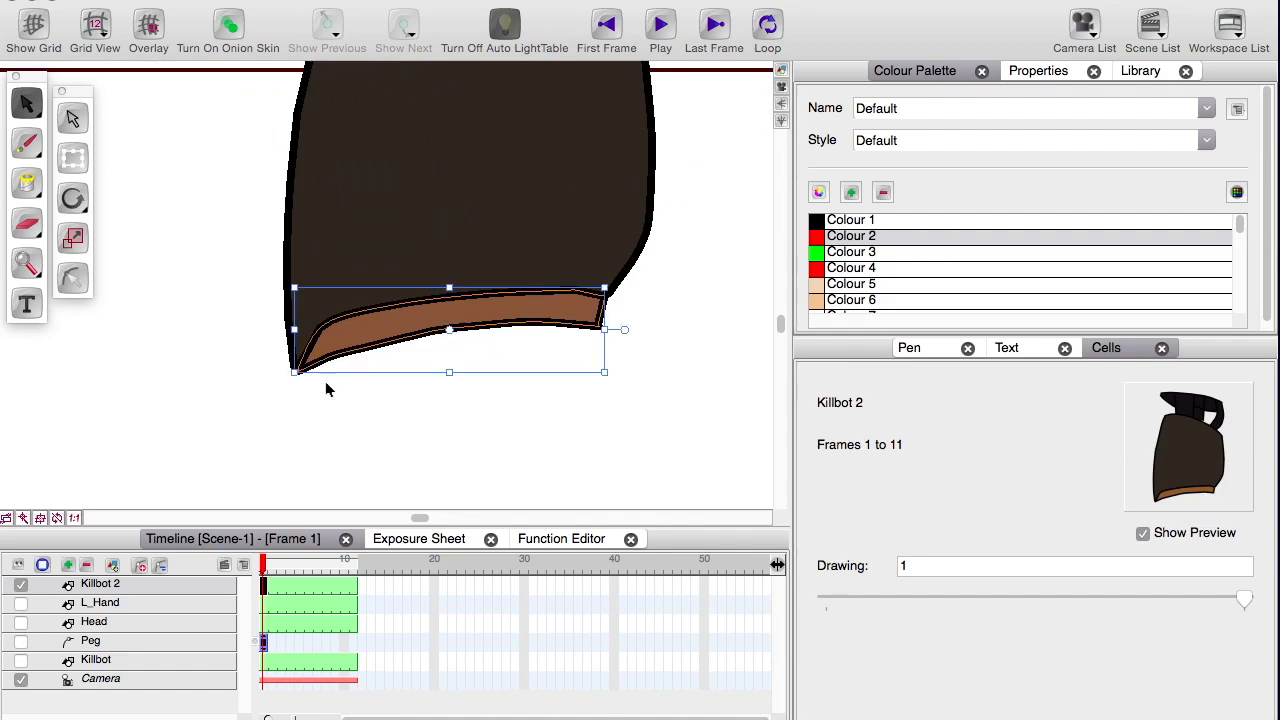
key("Delete")
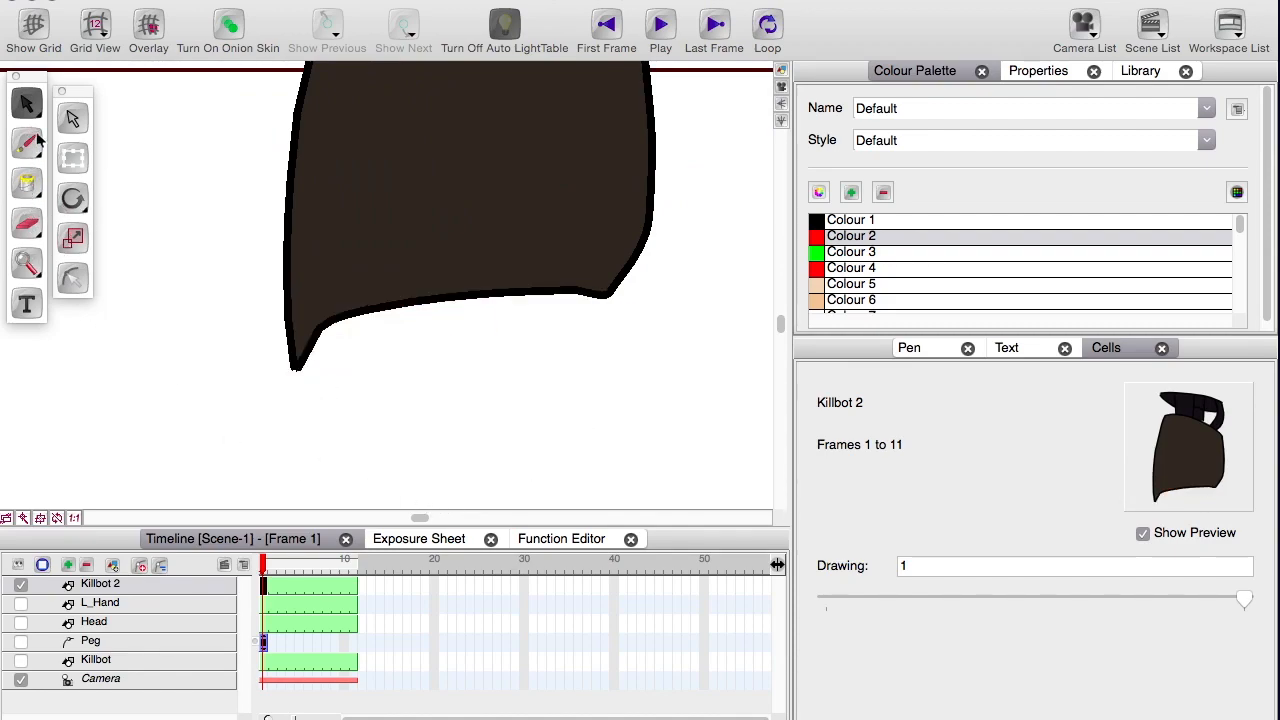
left_click(403, 305)
key("Delete")
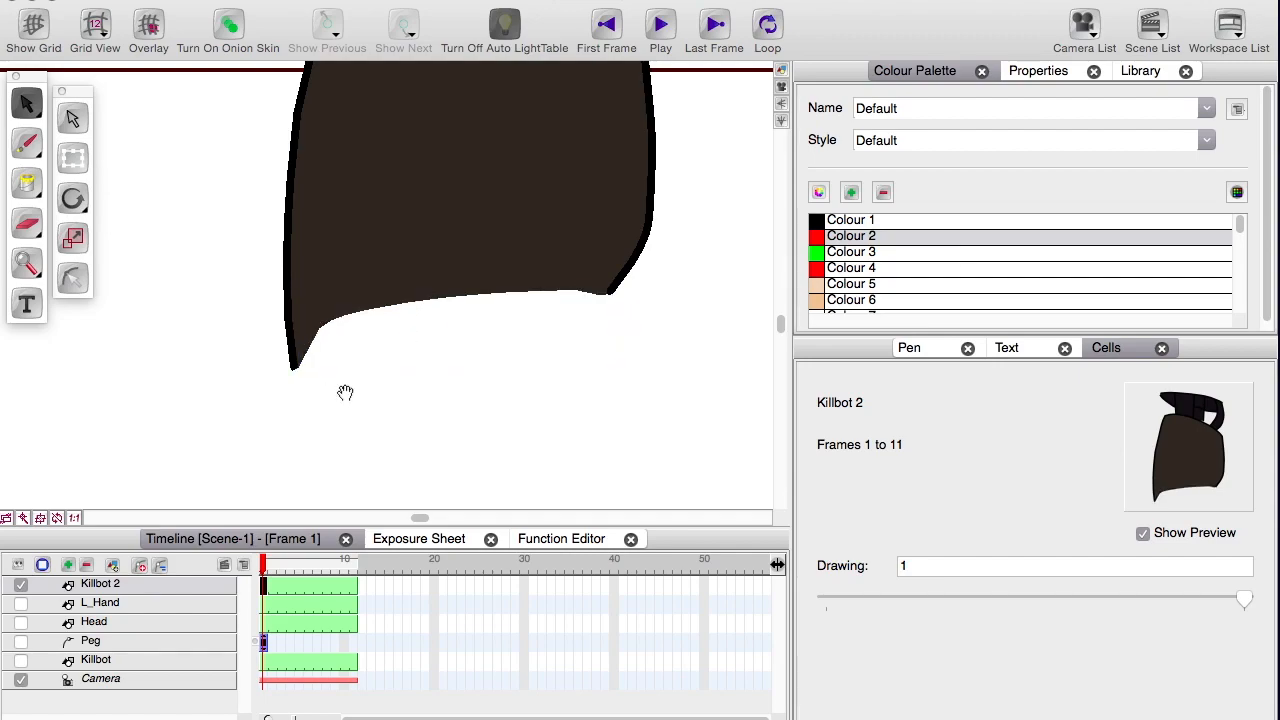
- Draw a rounded Colour 1 pencil outline that closes the open lower end of the Killbot 2 forearm
left_click_drag(345, 392, 365, 362)
left_click_drag(27, 148, 105, 152)
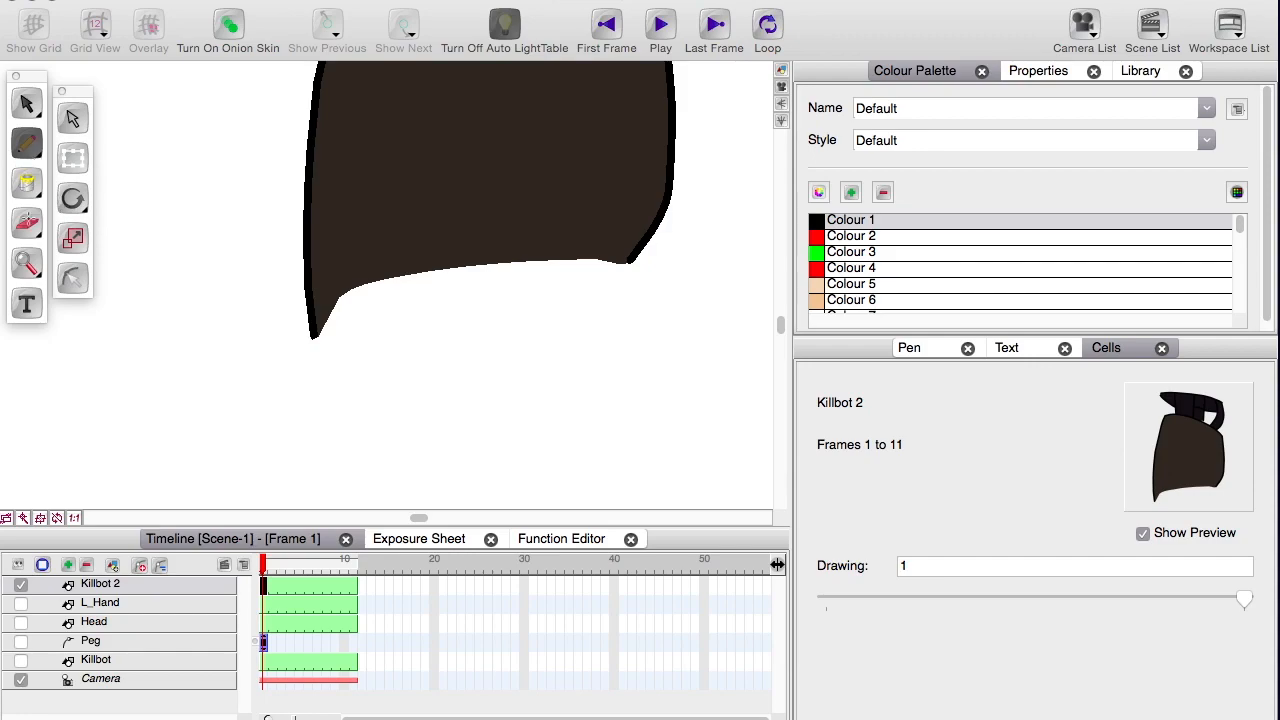
mouse_move(20, 228)
left_mouse_down()
mouse_move(60, 172)
mouse_move(80, 231)
left_mouse_up()
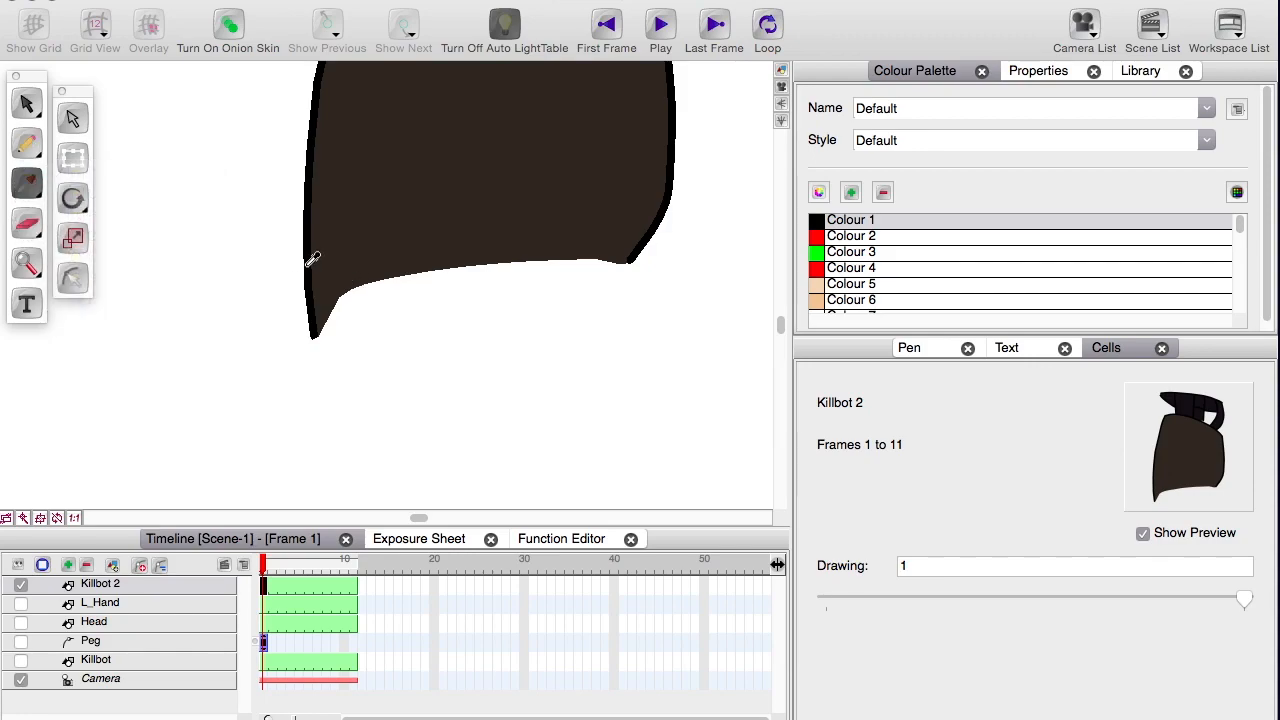
left_click(304, 262)
left_click(332, 207)
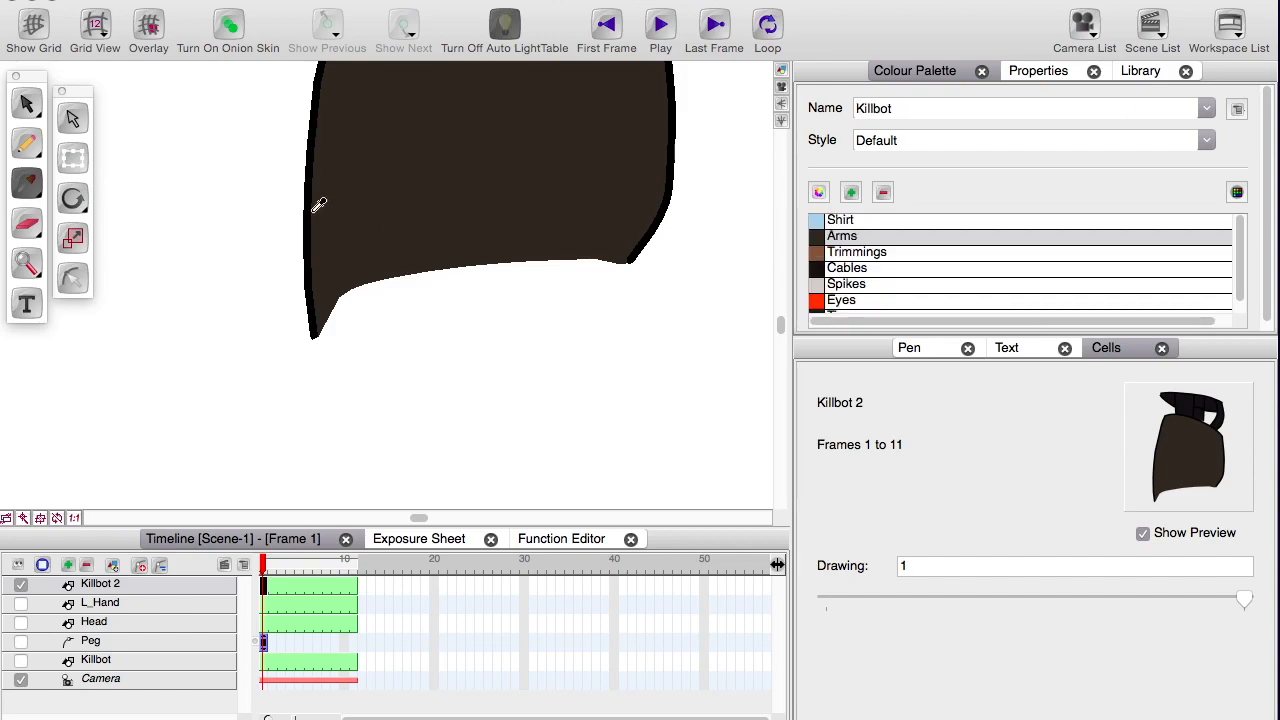
left_click(312, 200)
left_click(42, 144)
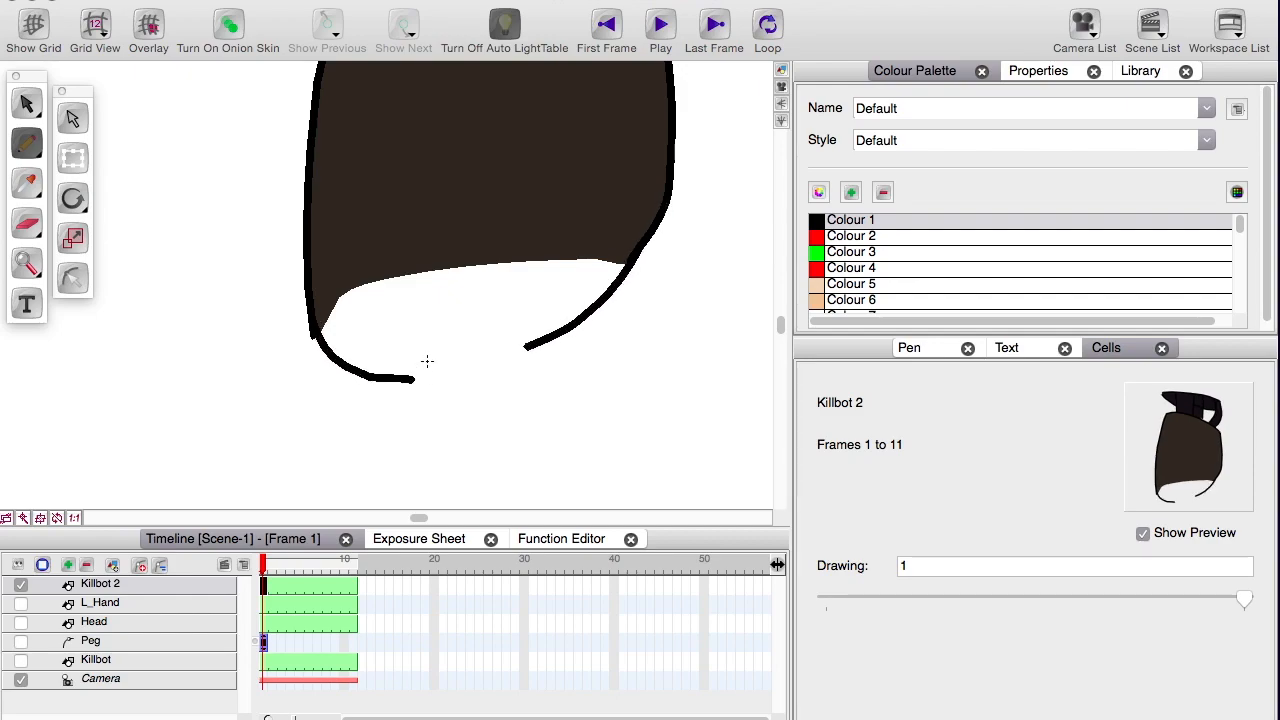
key("ctrl+z")
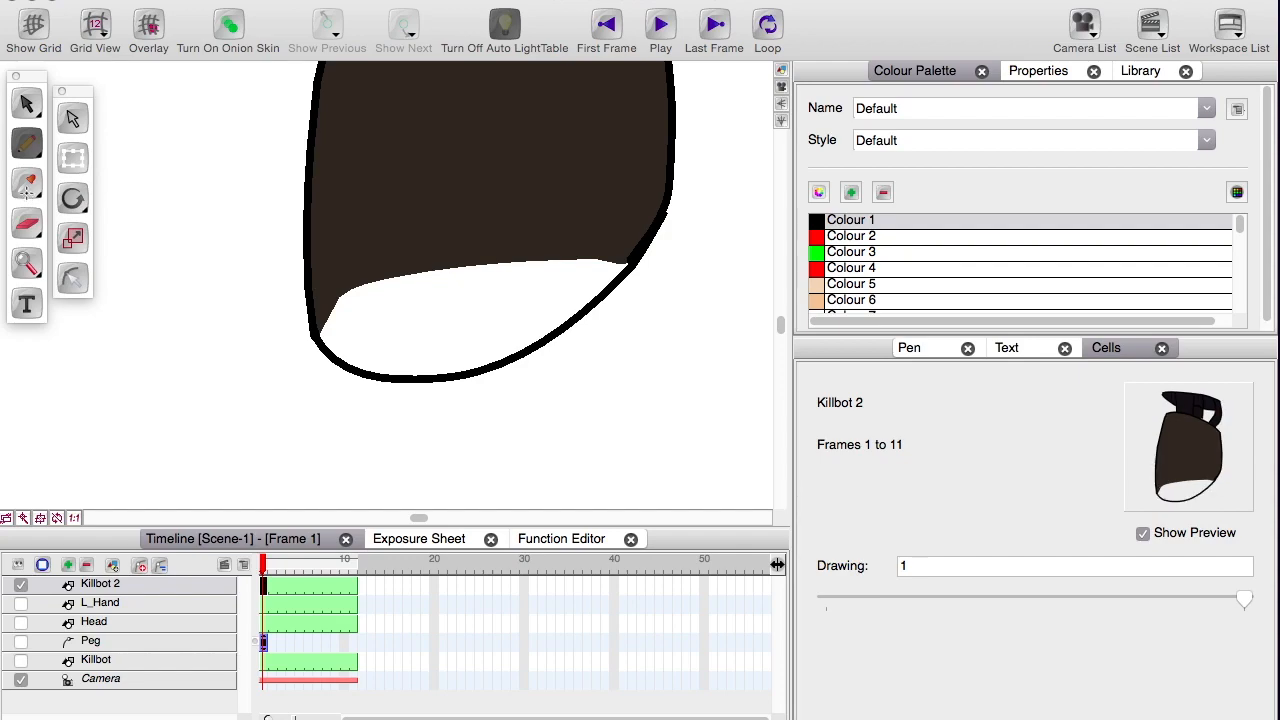
- Fill the rounded lower end of the forearm with the Arms colour
left_click(417, 230)
mouse_move(33, 181)
left_mouse_down()
mouse_move(100, 194)
mouse_move(100, 106)
left_mouse_up()
left_click(408, 303)
left_click_drag(325, 369, 373, 396)
left_click_drag(477, 374, 302, 399)
- Show the L_Hand layer again and move it above Killbot 2 in the layer order
key("2")
key("2")
key("2")
key("2")
left_click_drag(580, 369, 306, 313)
key("2")
key("2")
left_click(586, 330)
key("1")
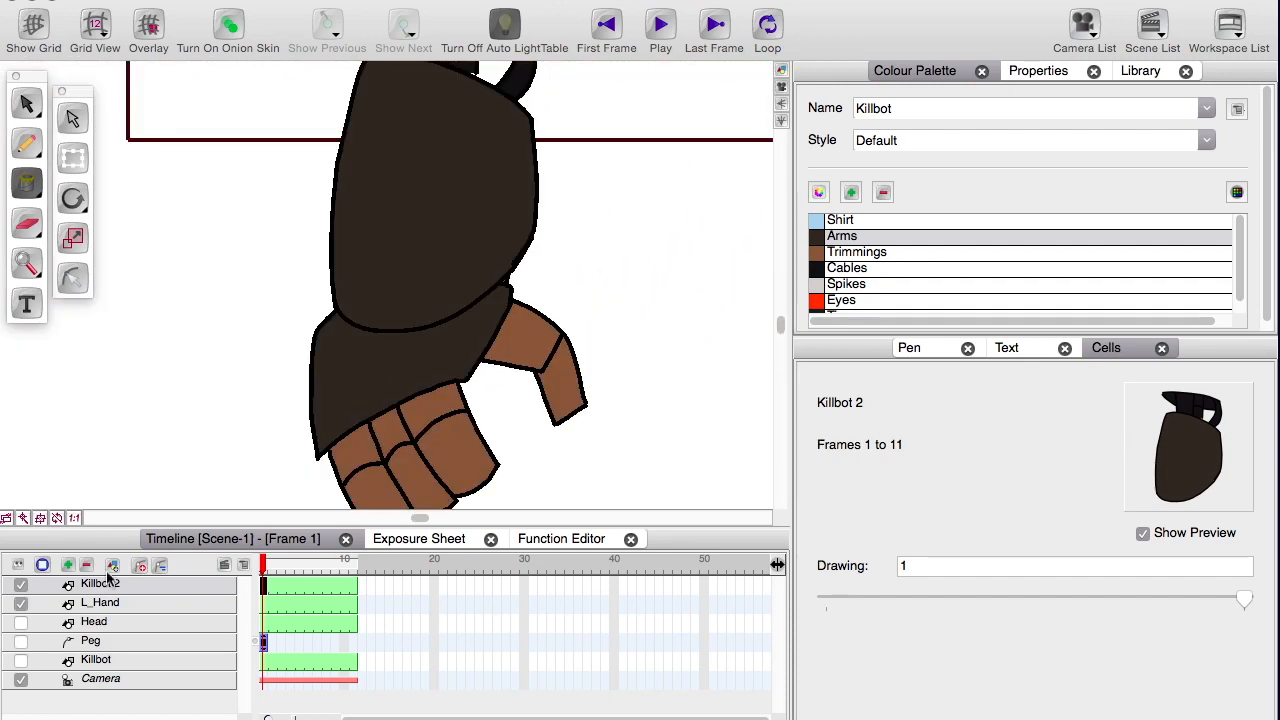
left_click(115, 602)
left_click_drag(113, 585, 110, 578)
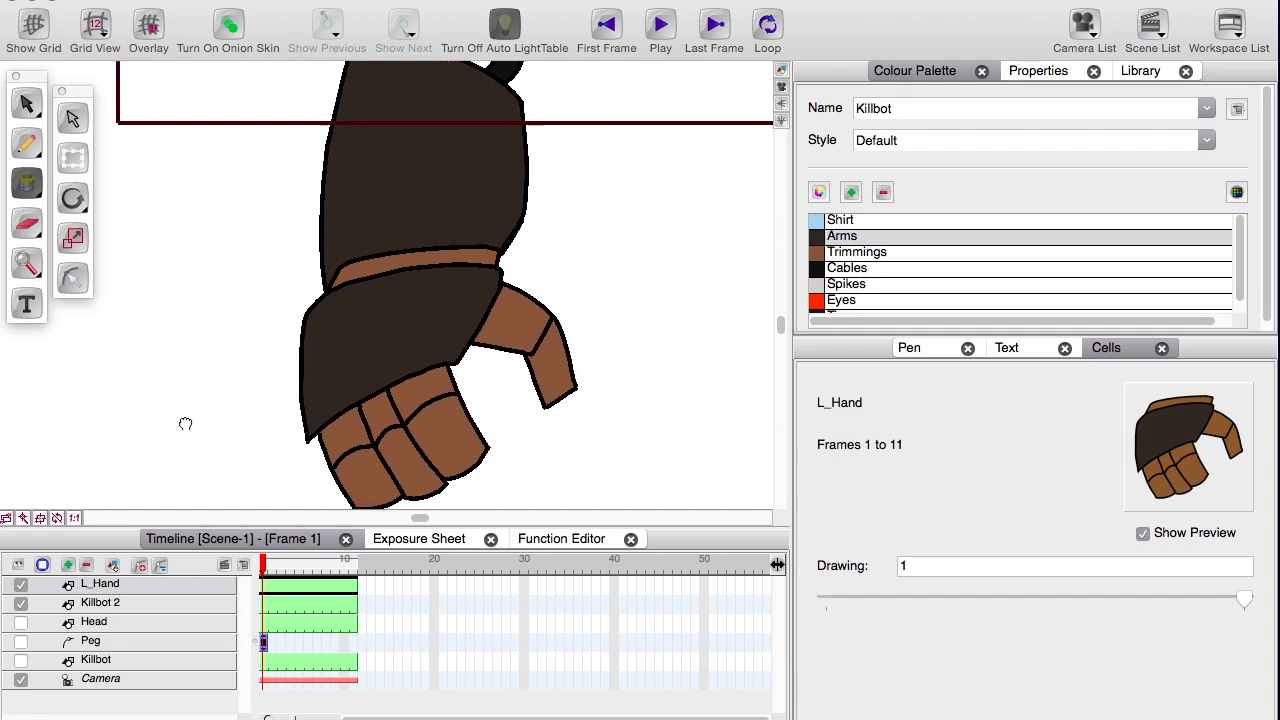
- Try rotating the L_Hand artwork counter-clockwise about the wrist over the rounded forearm
key("alt+s")
left_click_drag(488, 403, 330, 289)
left_click_drag(420, 339, 420, 339)
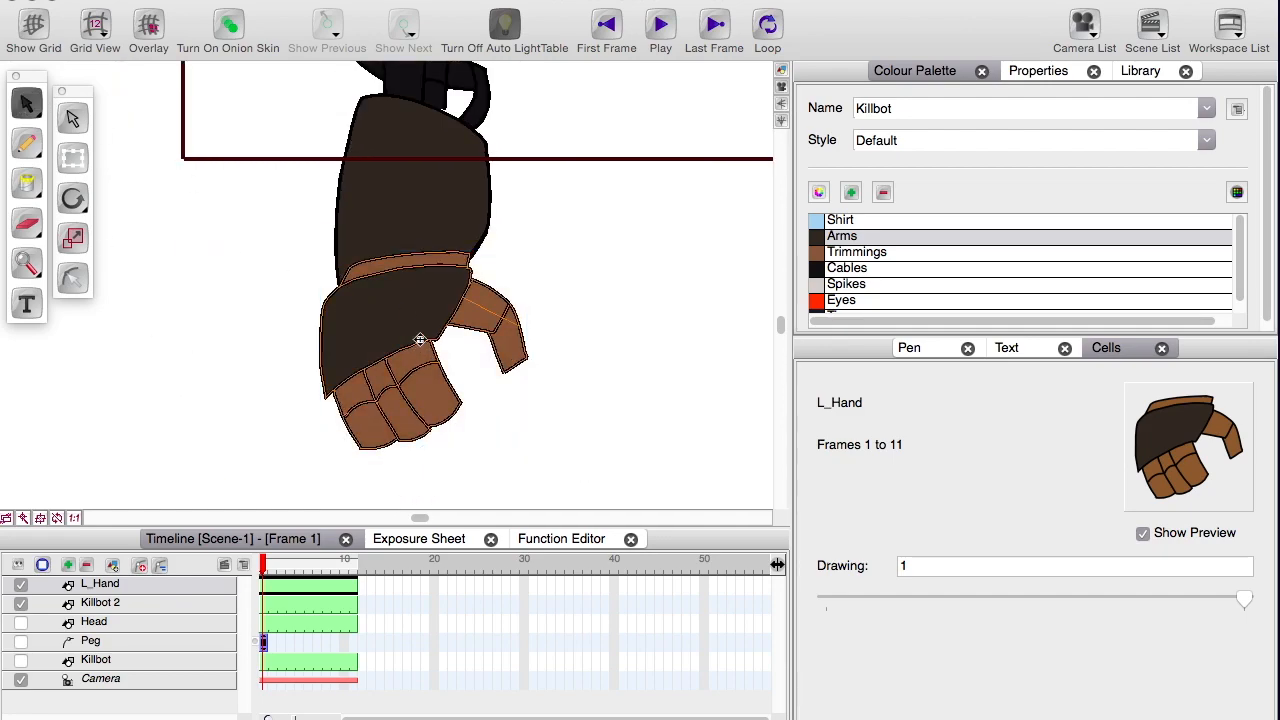
left_click_drag(311, 457, 478, 494)
left_click_drag(253, 334, 227, 389)
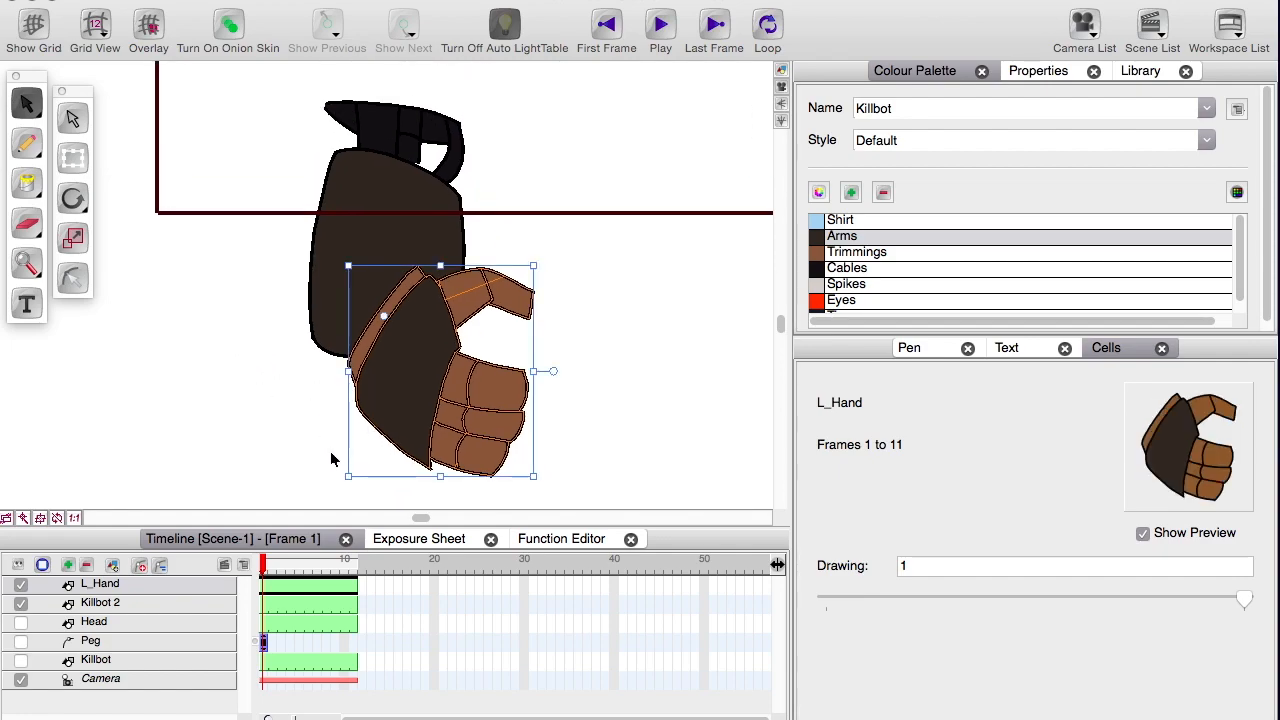
left_click_drag(330, 452, 268, 380)
left_click_drag(286, 314, 276, 355)
key("x")
key("x")
left_click_drag(200, 193, 177, 360)
key("z")
key("z")
key("z")
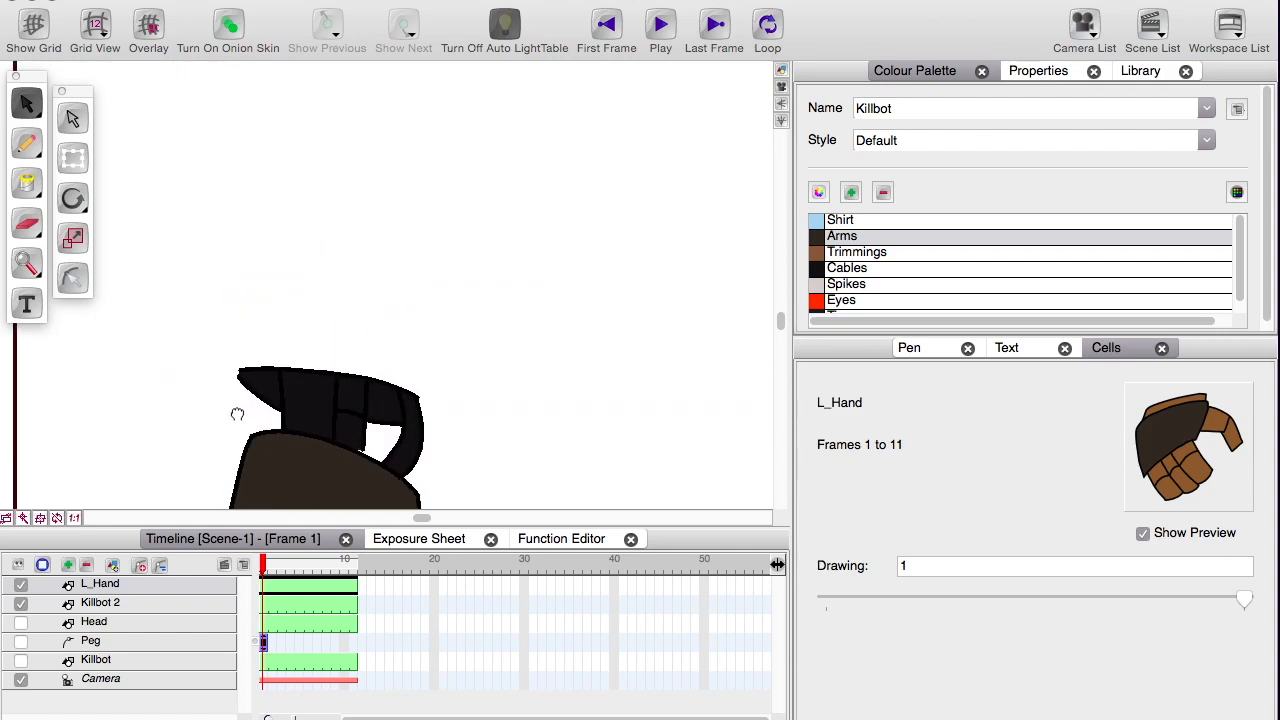
- Delete the black cable fills and their top edges above the forearm on frame 1 of Killbot 2, keeping the side outlines
left_click_drag(237, 413, 303, 386)
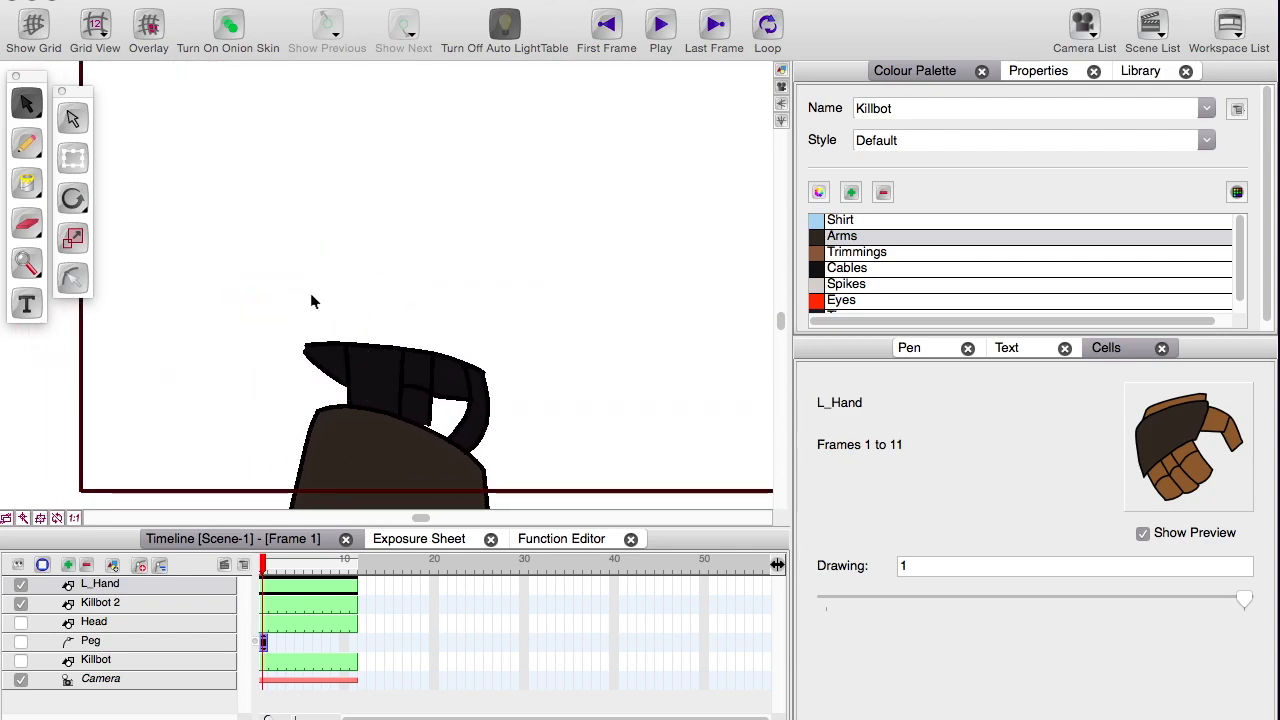
left_click_drag(259, 309, 299, 316)
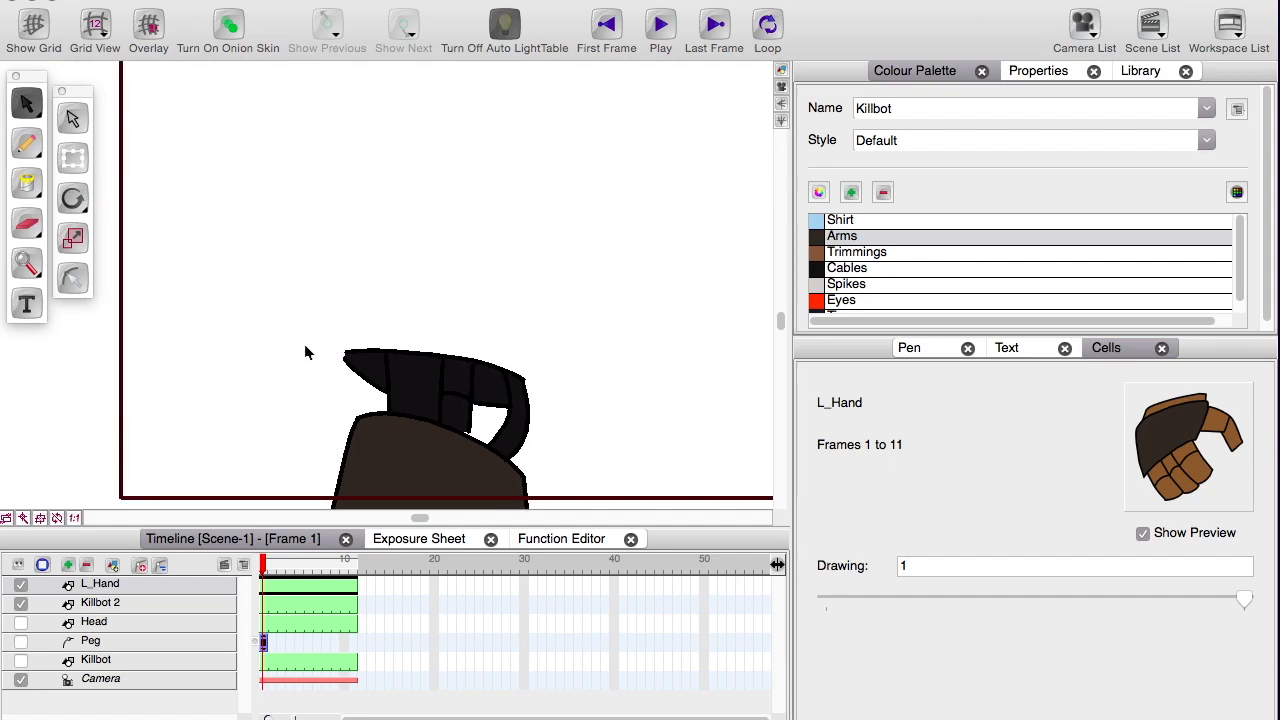
left_click(260, 597)
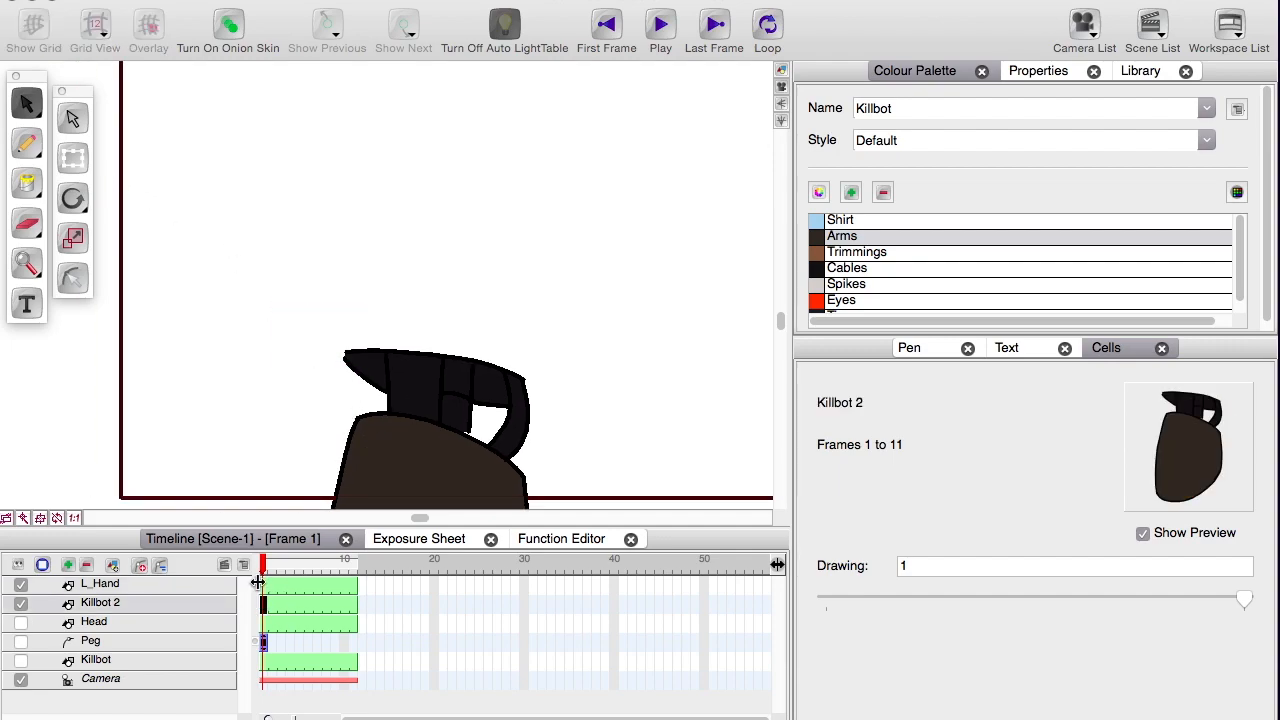
scroll(344, 358, "up", 5)
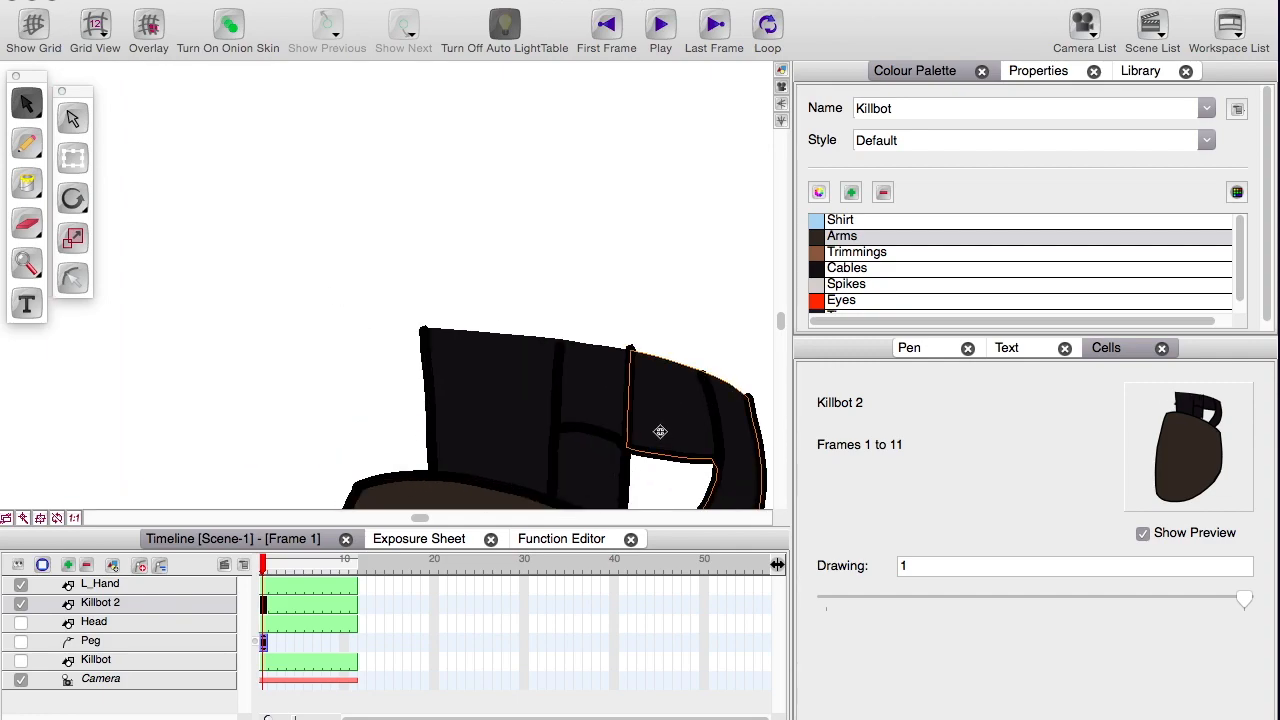
key("Delete")
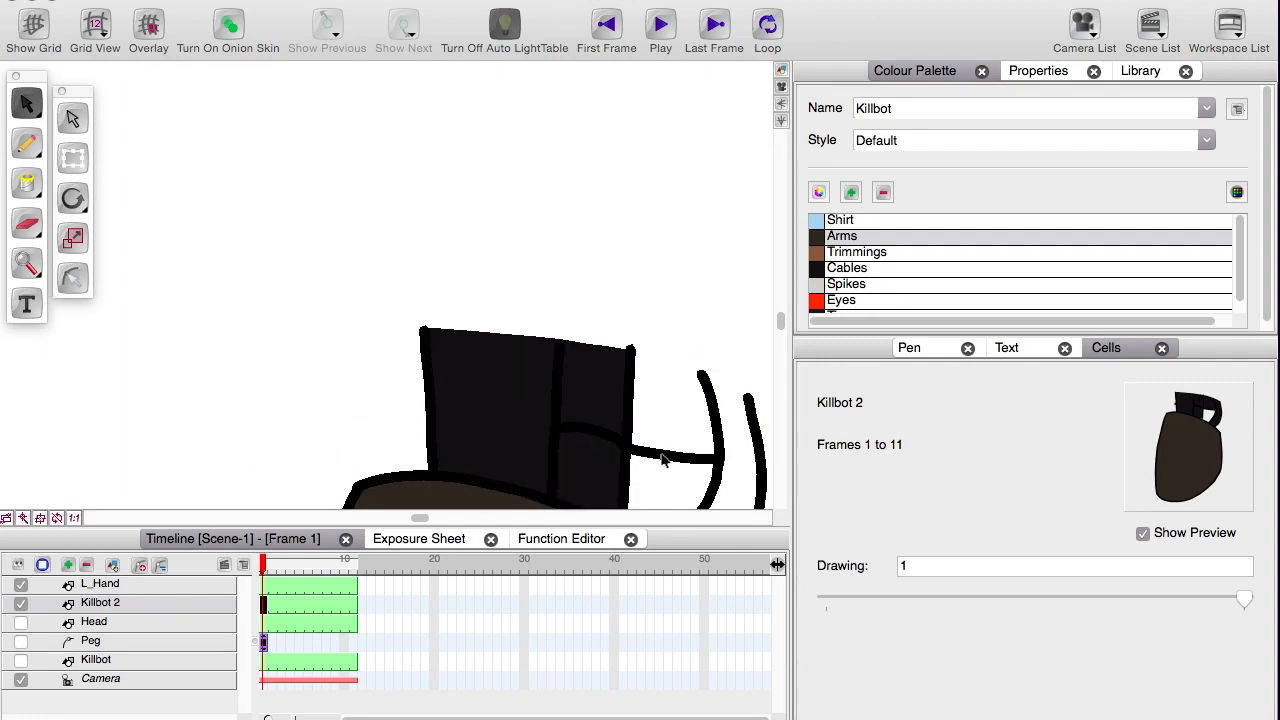
left_click(382, 346)
key("Delete")
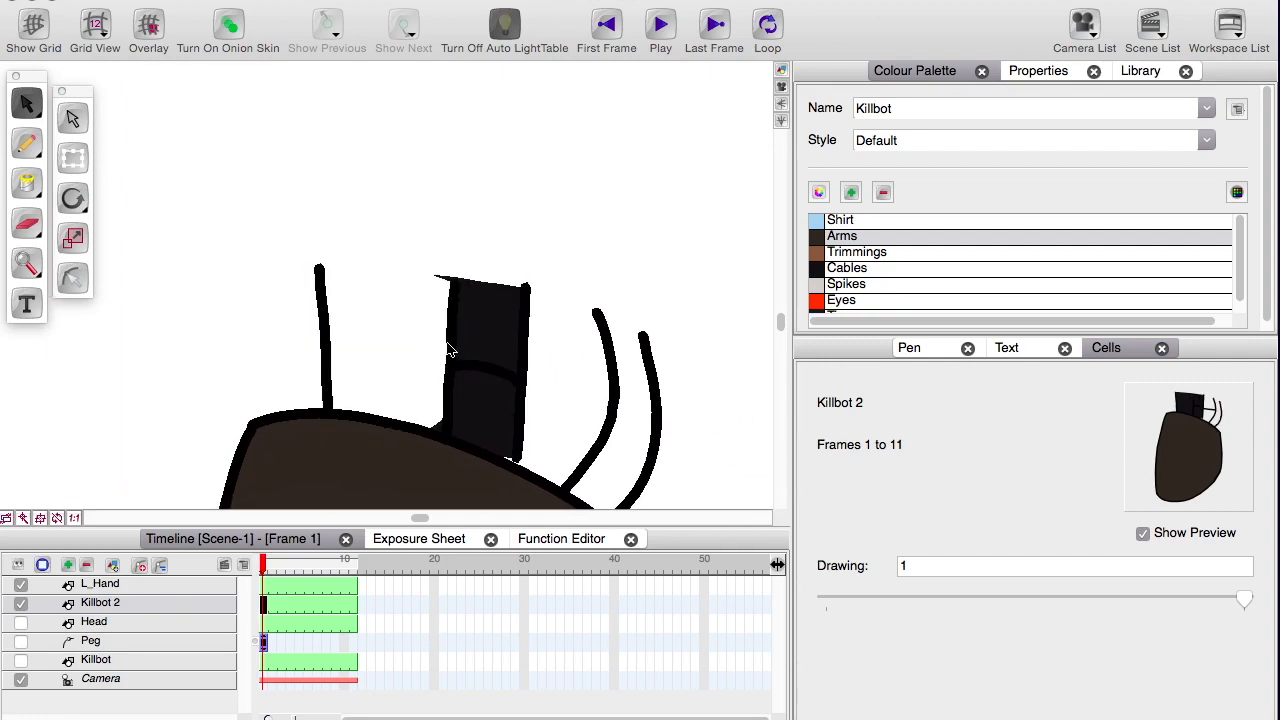
left_click(486, 404)
key("Delete")
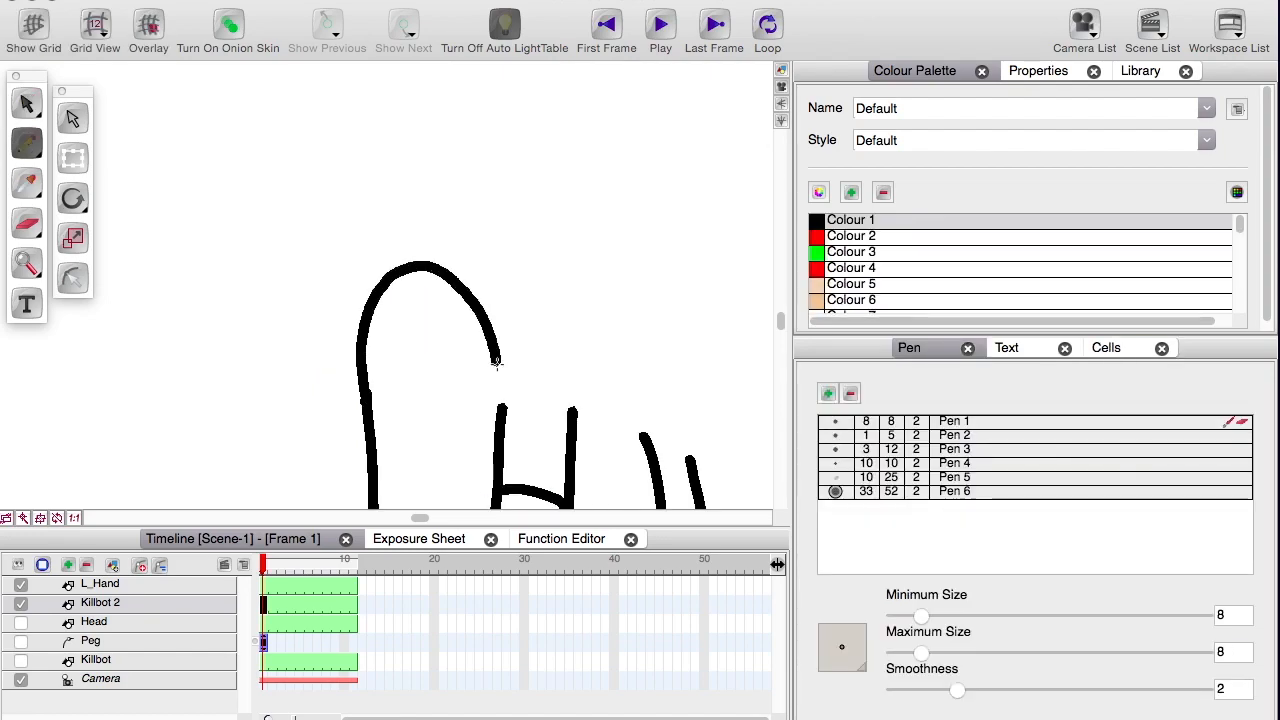
- Close the cable outlines above the forearm with rounded black pencil tops and a seam across the middle cable
left_click_drag(385, 440, 465, 300)
left_click_drag(510, 250, 595, 400)
left_click_drag(390, 290, 465, 300)
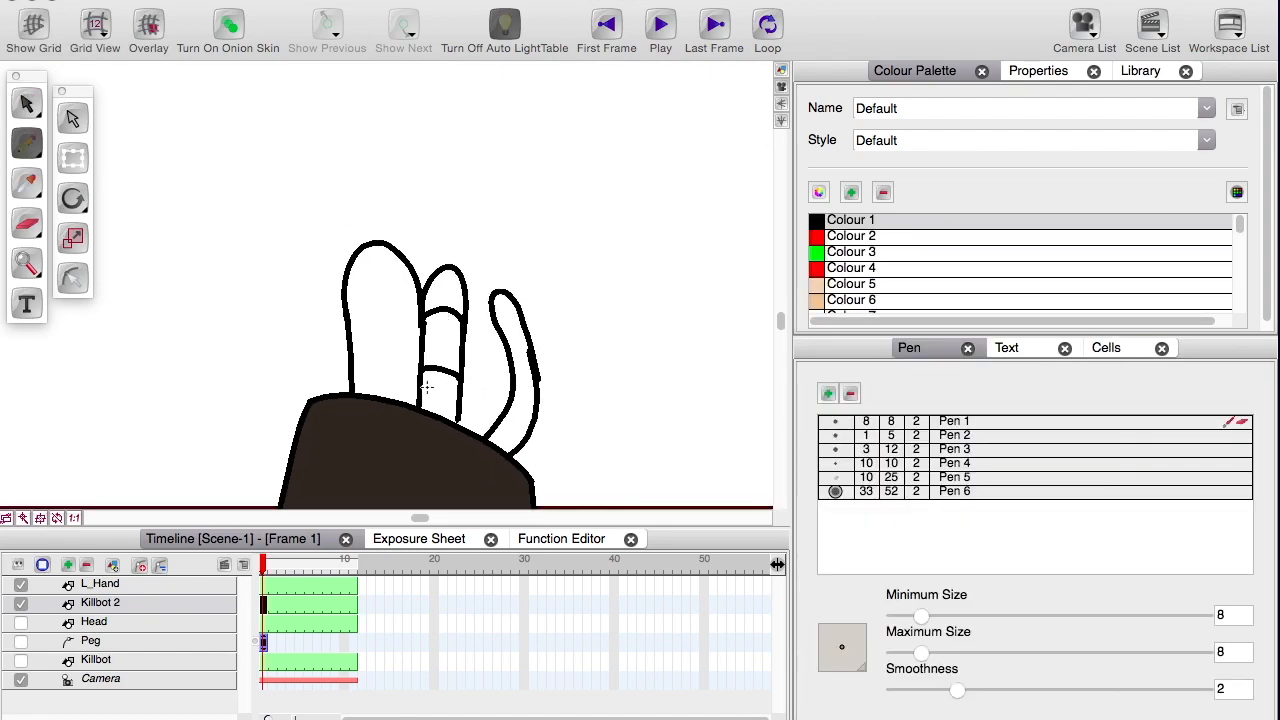
- Duplicate the Killbot layer, name the copy Shoulder, and hide all the other drawing layers
left_click(25, 561)
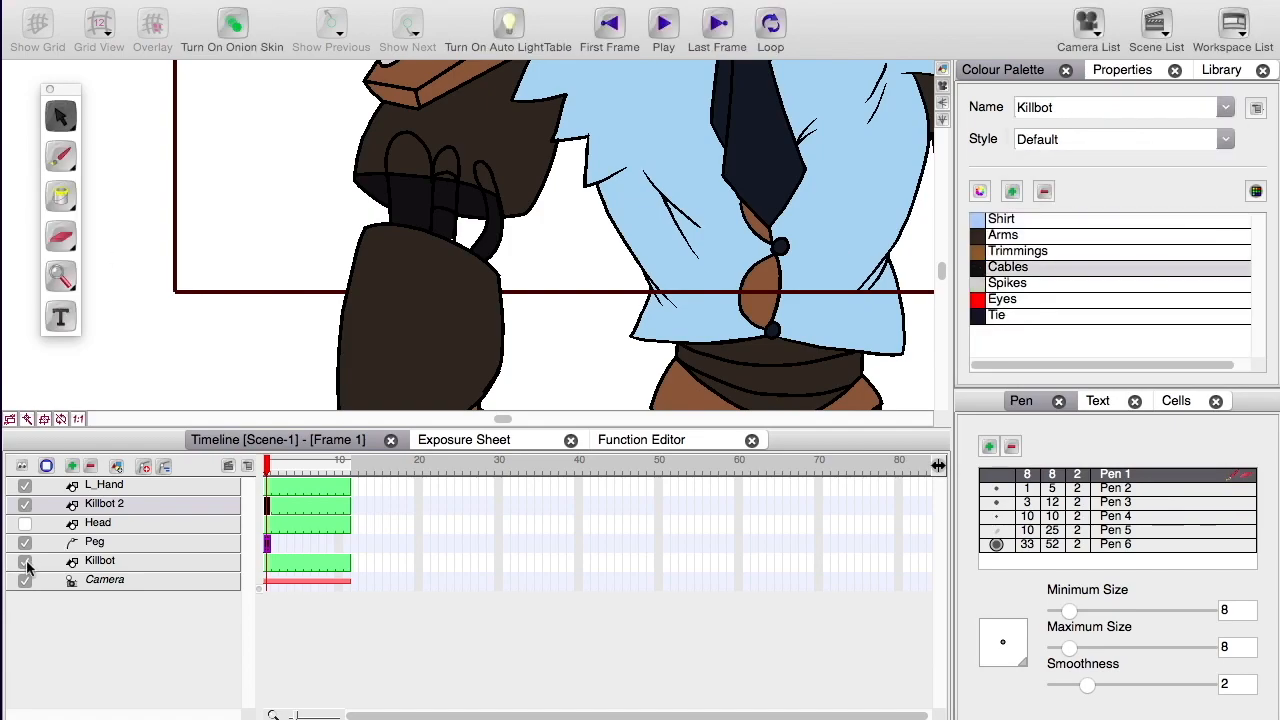
left_click(25, 562)
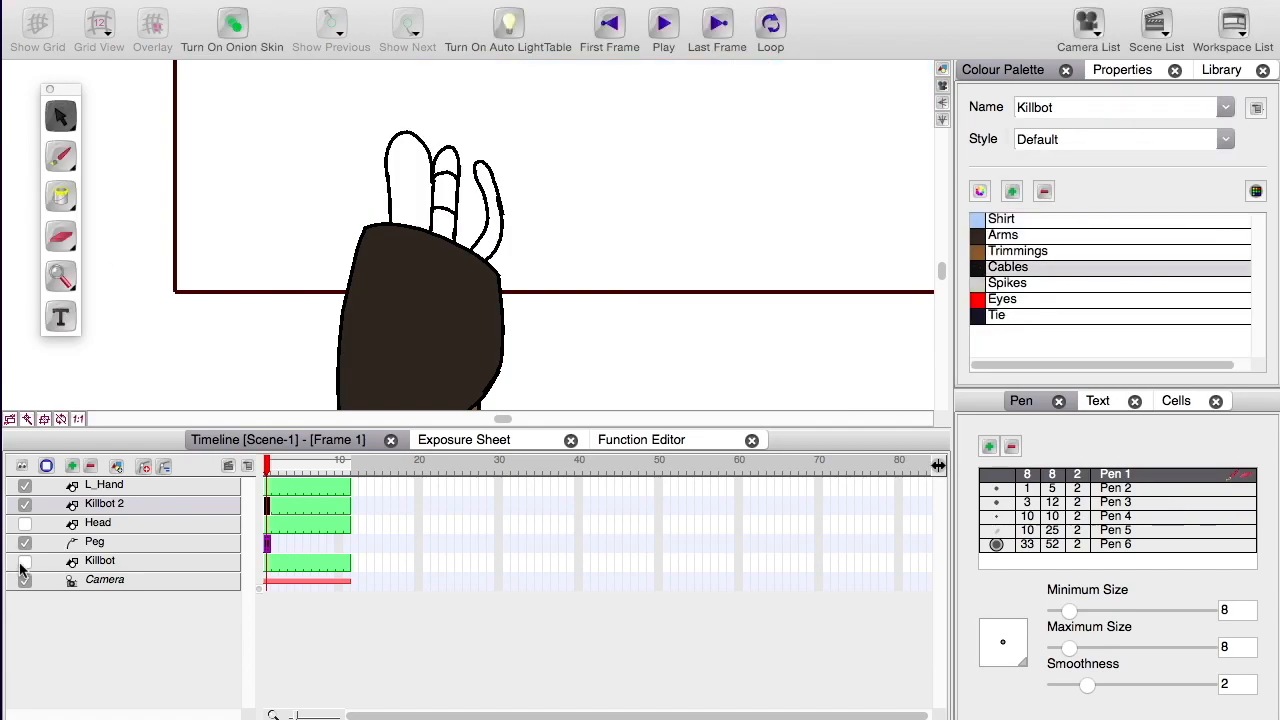
left_click(24, 563)
right_click(122, 559)
left_click(150, 437)
double_click(112, 484)
left_click(25, 504)
left_click(25, 523)
left_click(25, 561)
left_click(25, 580)
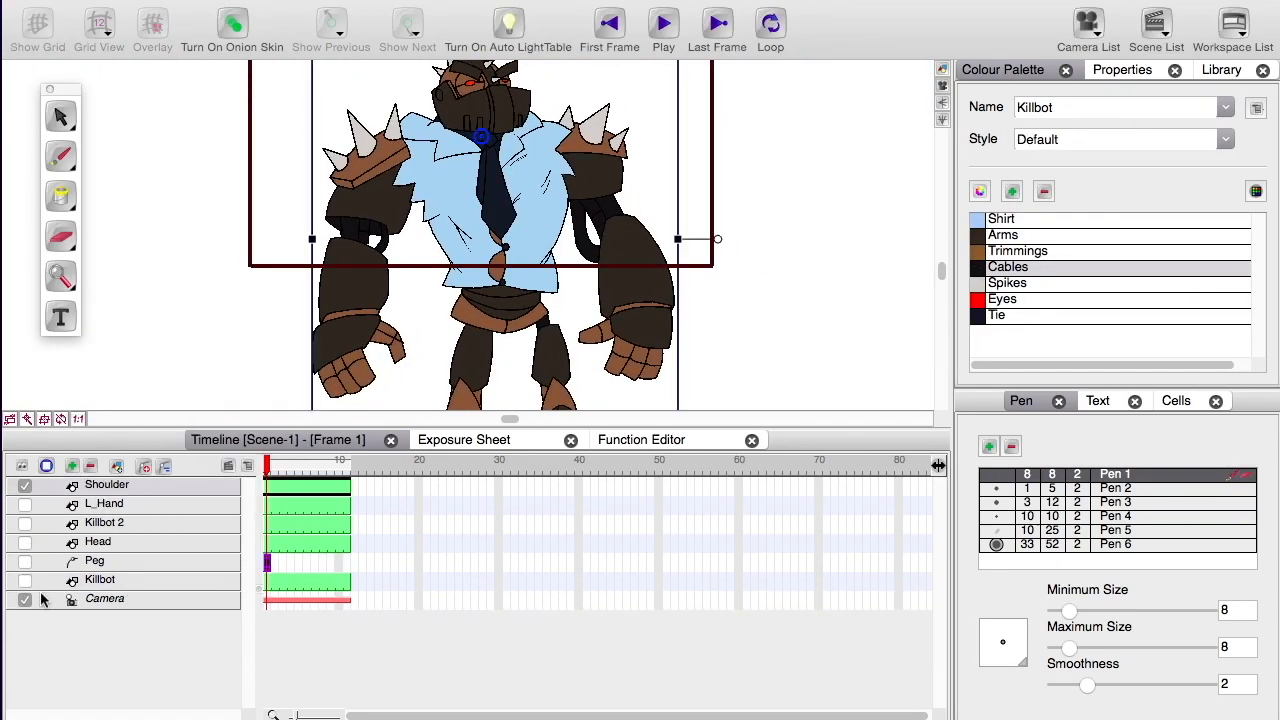
- Delete the body artwork around the left shoulder armour and upper arm on frame 1 of the Shoulder layer
left_click(267, 485)
key("alt+s")
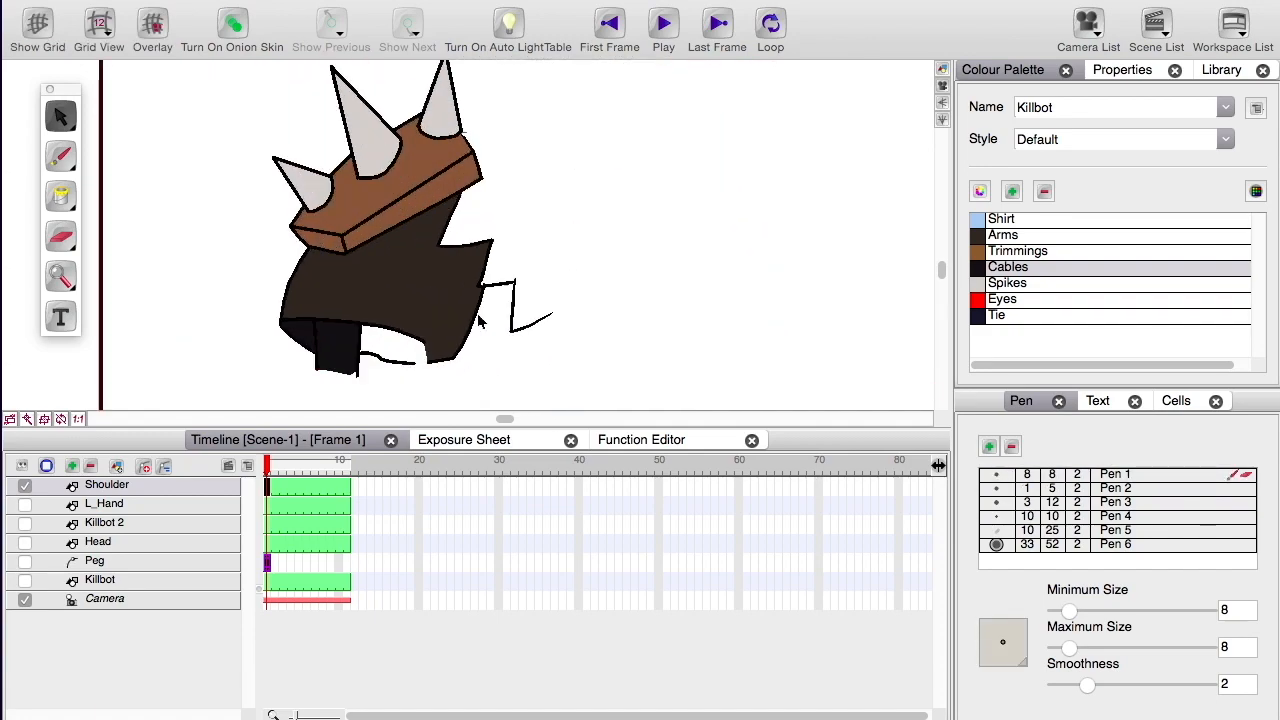
key("Delete")
- Draw the missing inner contour of the upper arm and a rounded socket bulging out beside it
key("2")
key("alt+b")
mouse_move(591, 132)
left_mouse_down()
mouse_move(609, 277)
mouse_move(585, 322)
left_mouse_up()
left_click_drag(560, 343, 614, 226)
key("ctrl+z")
left_click_drag(556, 171, 576, 318)
left_click_drag(359, 315, 299, 334)
key("2")
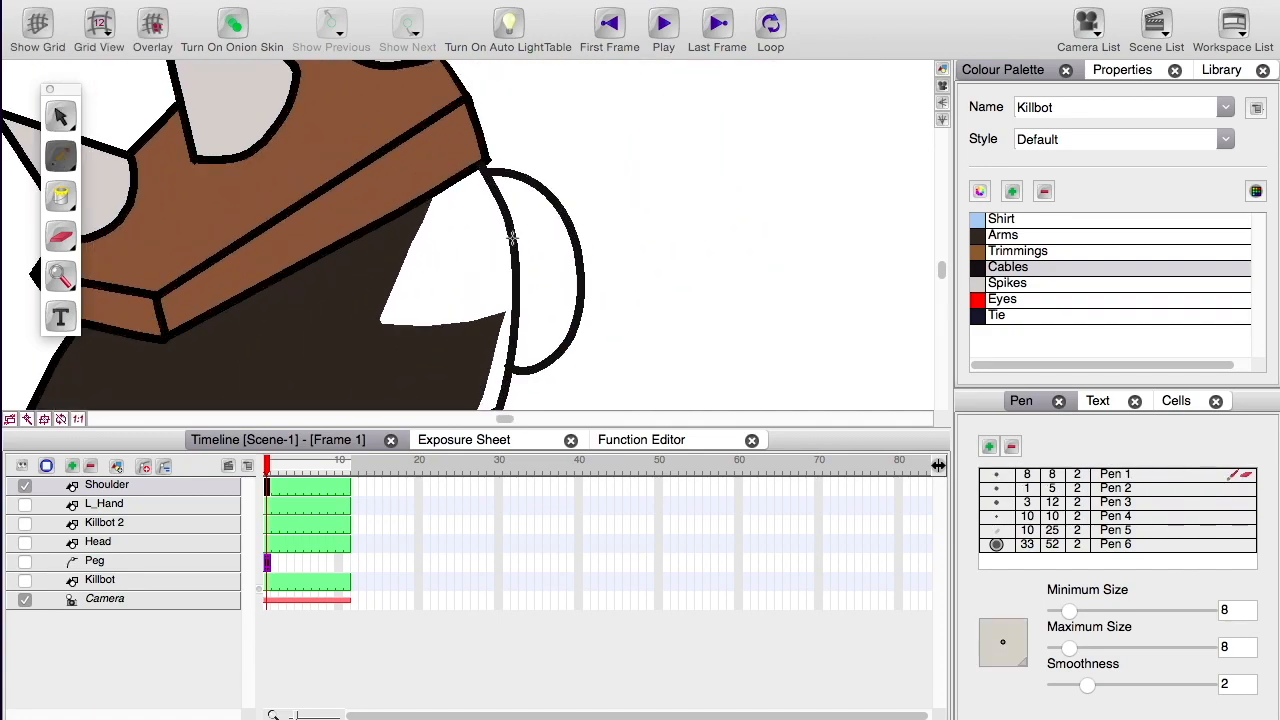
- Draw an inner ring in the socket and a segmented connector with small prongs extending from it
left_click_drag(652, 240, 656, 260)
left_click_drag(580, 300, 672, 208)
key("1")
key("1")
- Fill the empty areas inside the upper arm's new contour with the Arms colour
left_click(1003, 235)
key("alt+i")
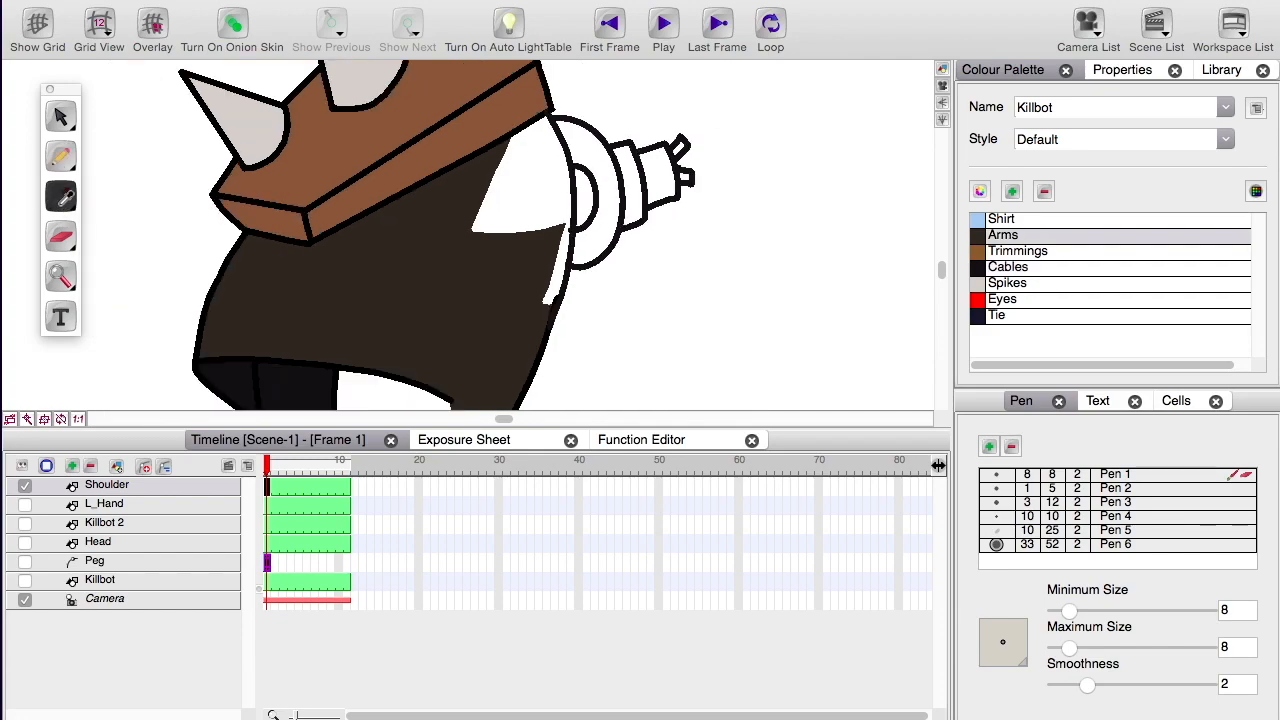
left_click(512, 195)
key("2")
key("2")
- Add a black swatch named Black to the Killbot palette for the selected Shoulder artwork
left_click(979, 265)
key("alt+s")
key("super+a")
left_click(1012, 191)
double_click(979, 331)
double_click(997, 333)
type("Black")
key("Return")
left_click(636, 341)
- Lighten the Cables colour to a dark grey and fill the shoulder socket with it
double_click(979, 267)
left_click_drag(889, 434, 855, 434)
left_click(657, 260)
left_click(480, 234)
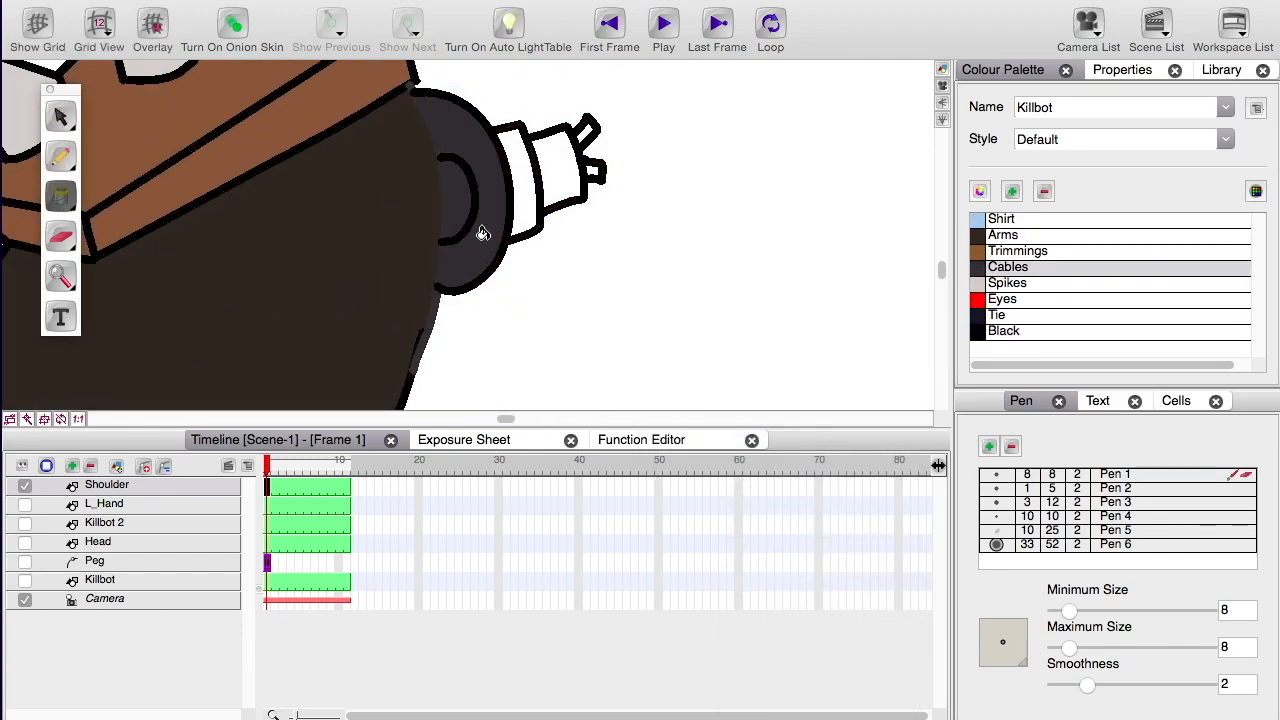
left_click_drag(480, 234, 577, 190)
- Delete the cable stubs and the dark inner opening beneath the upper arm on the Shoulder layer
left_click(525, 290)
left_click_drag(553, 290, 731, 112)
left_click(363, 287)
key("Delete")
key("Delete")
key("Delete")
- Erase the outline along the upper arm's lower edge on the Shoulder layer
left_click(61, 236)
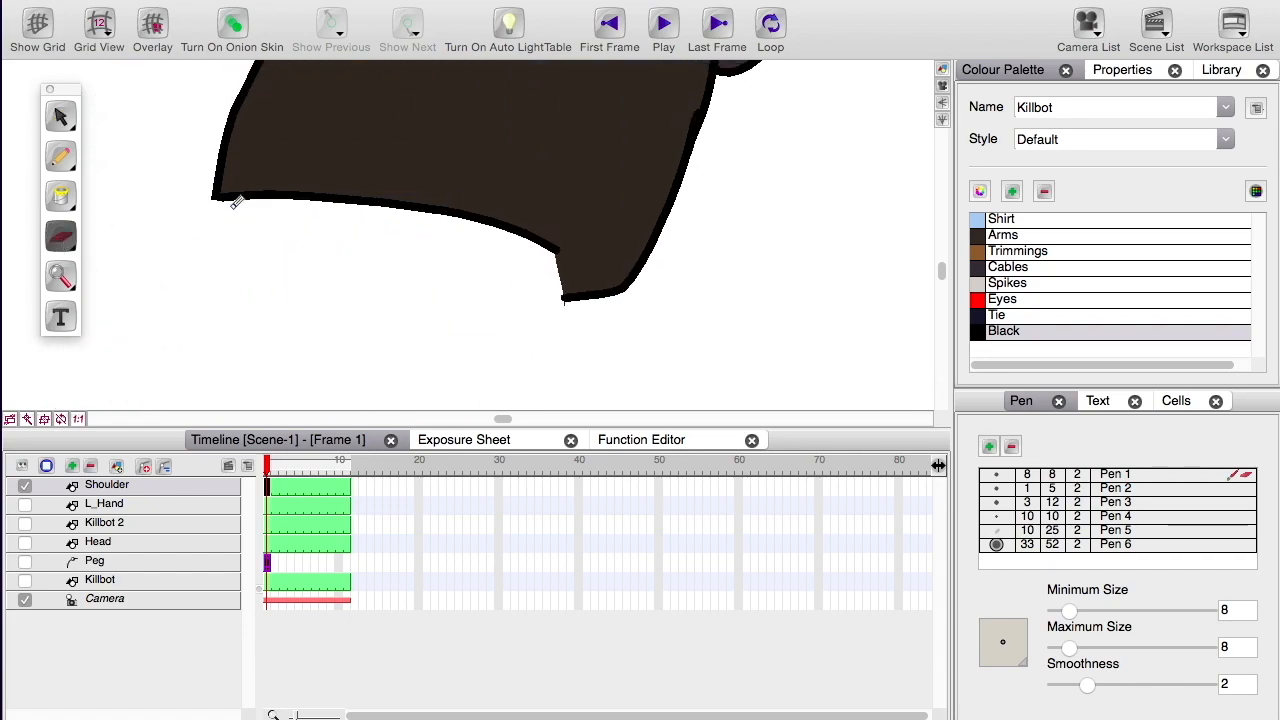
left_click_drag(1069, 647, 1084, 647)
left_click_drag(1069, 610, 1023, 594)
left_click_drag(630, 283, 220, 192)
left_click_drag(622, 292, 550, 285)
- Redraw the upper arm's lower edge as one continuous curve and fill the area it encloses
left_click(61, 156)
mouse_move(216, 189)
left_mouse_down()
mouse_move(397, 251)
mouse_move(411, 291)
left_mouse_up()
key("super+z")
left_click_drag(243, 234, 660, 326)
mouse_move(70, 205)
left_mouse_down()
mouse_move(130, 190)
mouse_move(127, 123)
left_mouse_up()
left_click(419, 276)
- Fill the remaining unpainted areas of the Shoulder artwork
key("1")
key("1")
key("1")
key("1")
key("2")
key("2")
key("2")
key("2")
key("2")
left_click(66, 204)
left_click(533, 247)
left_click(708, 195)
- Delete the leftover piece from the Shoulder artwork and clean up the paint beside it
key("1")
key("1")
key("1")
key("1")
key("2")
key("2")
key("2")
key("2")
left_click(66, 116)
left_click(545, 235)
key("Delete")
left_click_drag(68, 200, 125, 300)
left_click(285, 290)
- Close the open part of the shoulder artwork with a Black outline stroke and fill the gaps with the Trimmings colour
left_click(64, 156)
left_click(1004, 331)
mouse_move(604, 384)
left_mouse_down()
mouse_move(619, 258)
mouse_move(510, 112)
left_mouse_up()
key("1")
key("1")
key("1")
key("1")
key("1")
key("2")
key("2")
key("2")
key("2")
key("2")
left_click(61, 196)
left_click(391, 294)
left_click_drag(66, 200, 125, 123)
left_click(540, 225)
- Hide the Shoulder layer and show the complete Killbot drawing
key("1")
key("1")
key("1")
key("1")
key("1")
left_click(25, 485)
left_click(25, 580)
key("1")
left_click_drag(124, 405, 157, 326)
key("1")
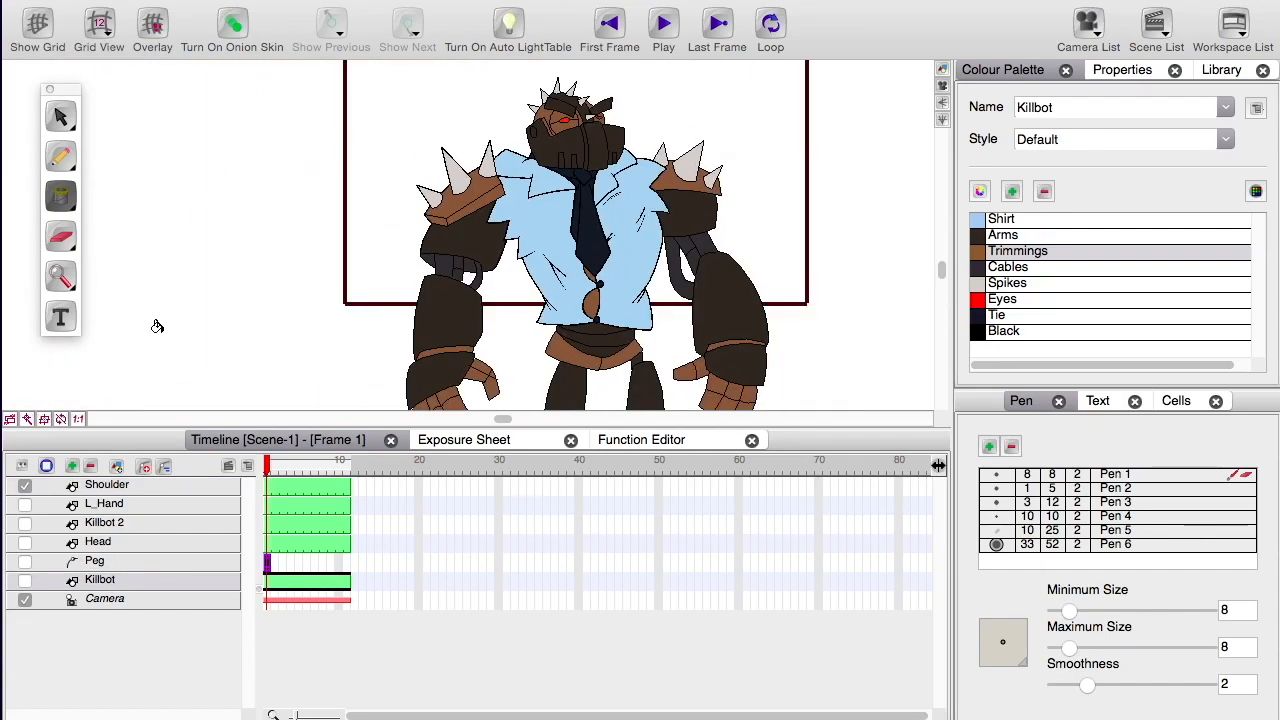
- Duplicate the Killbot layer, name the copy Shirt, and hide the original
right_click(100, 580)
left_click(131, 460)
double_click(112, 485)
type("Shirt")
key("Return")
left_click(25, 598)
- Delete the lower body and the character's left arm from the Shirt layer
left_click(60, 116)
key("1")
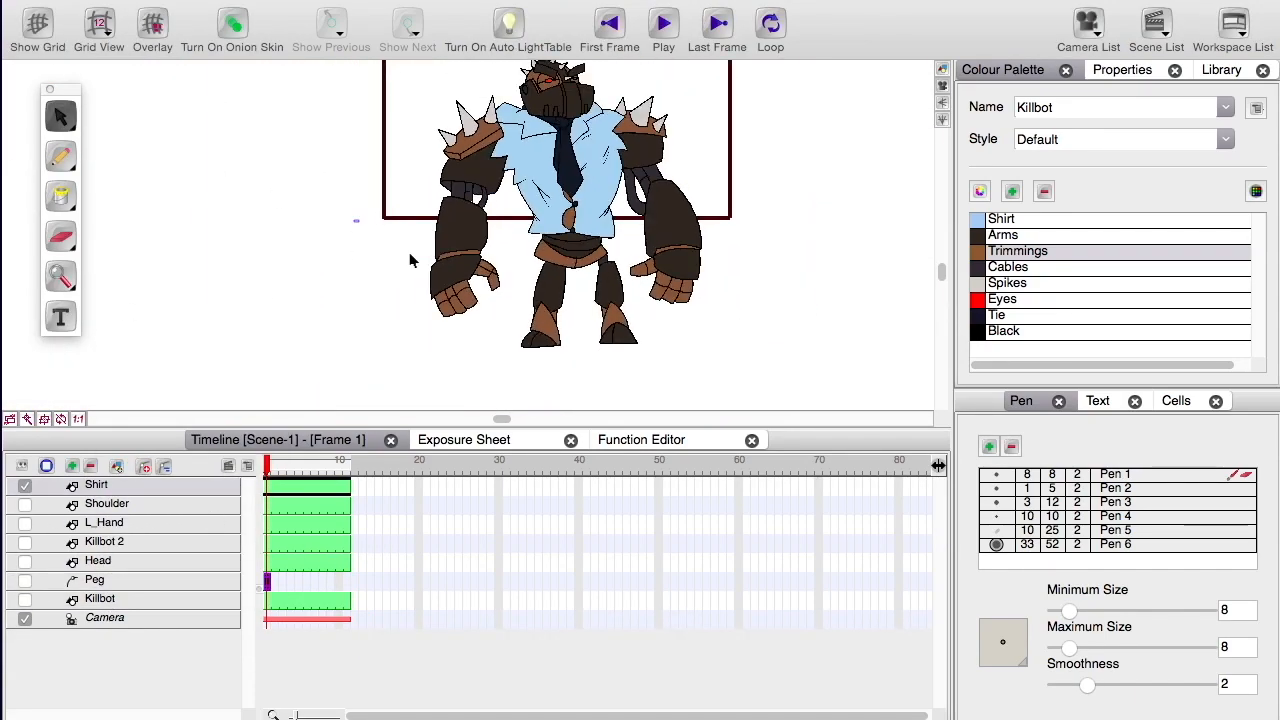
left_click_drag(409, 260, 638, 345)
key("Delete")
key("2")
key("2")
left_click_drag(580, 243, 548, 358)
key("2")
key("2")
left_click_drag(639, 315, 742, 104)
key("Delete")
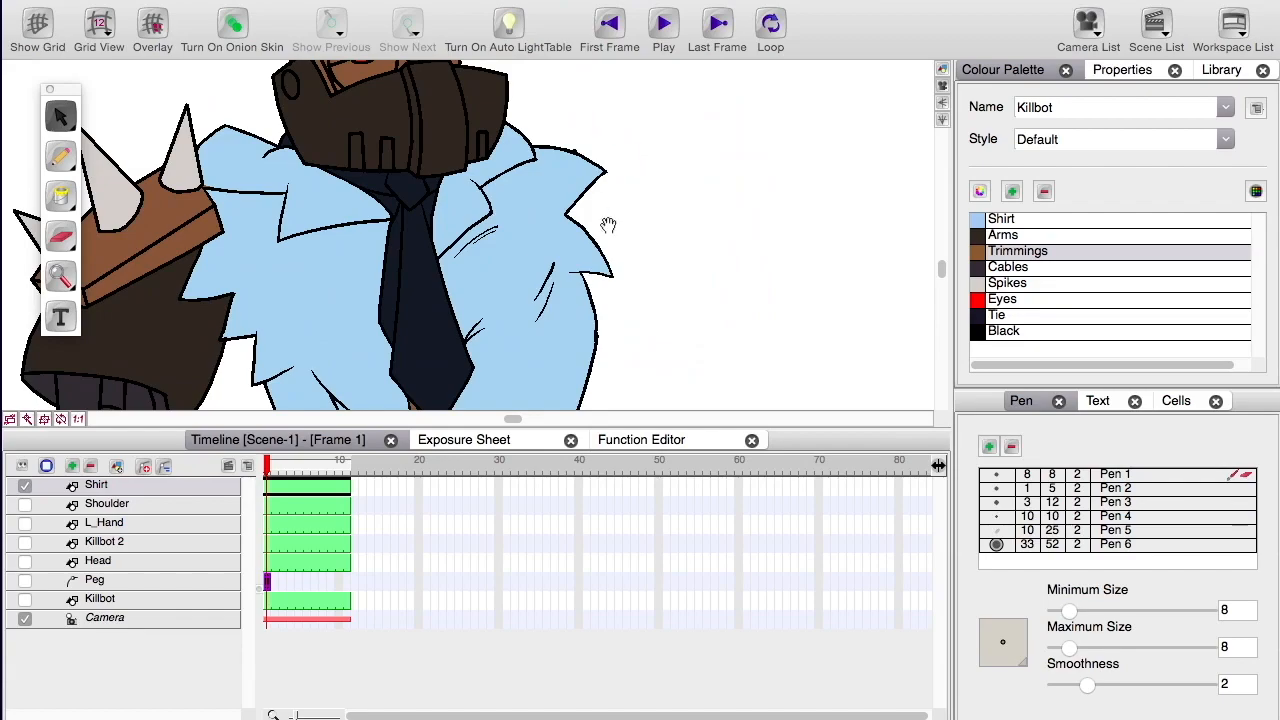
- Delete the head from above the shirt collar on the Shirt layer
left_click_drag(608, 223, 690, 390)
key("1")
key("2")
key("2")
left_click_drag(355, 117, 698, 390)
key("Delete")
- Delete the remaining spiked shoulder and upper arm from the Shirt layer
mouse_move(506, 377)
left_mouse_down()
mouse_move(483, 283)
mouse_move(483, 170)
left_mouse_up()
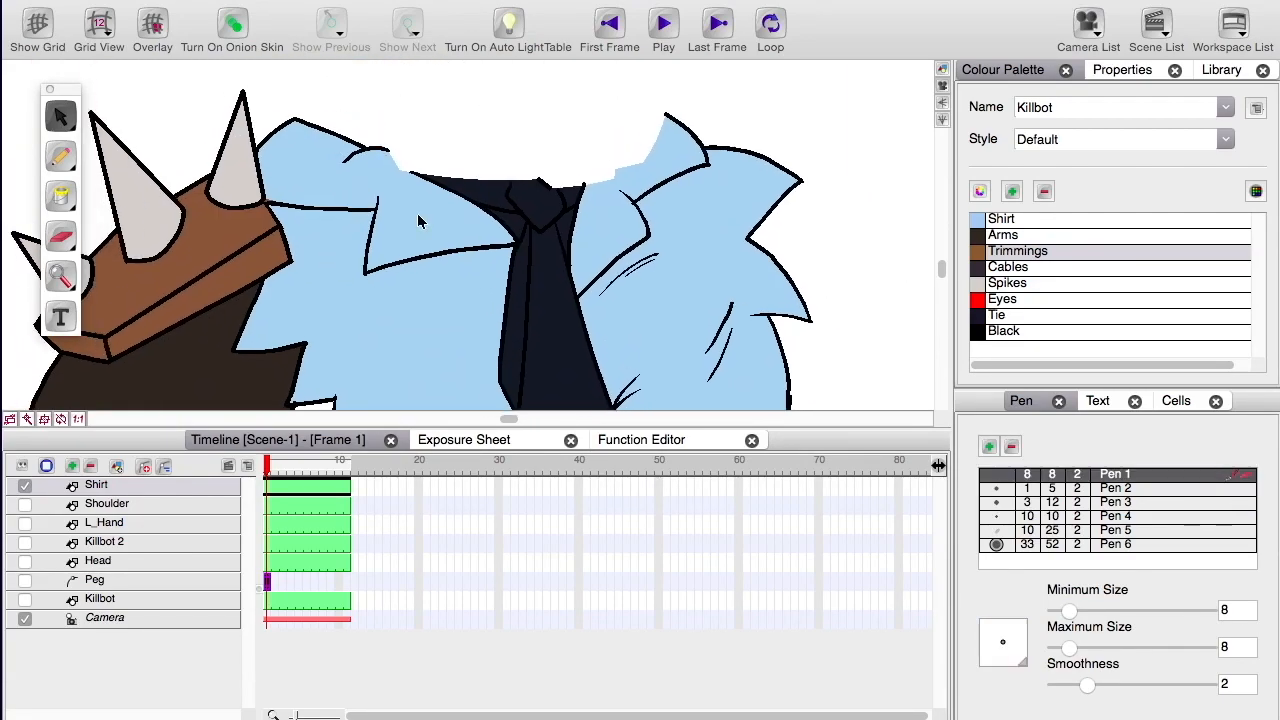
left_click_drag(420, 220, 670, 200)
key("Delete")
left_click_drag(450, 330, 450, 198)
left_click_drag(295, 150, 535, 357)
key("Delete")
- Draw the missing shoulder outline of the shirt with a Black brush stroke
key("alt+b")
key("2")
key("2")
mouse_move(536, 120)
left_mouse_down()
mouse_move(549, 243)
mouse_move(524, 289)
left_mouse_up()
left_click(1003, 331)
left_click_drag(599, 225, 652, 97)
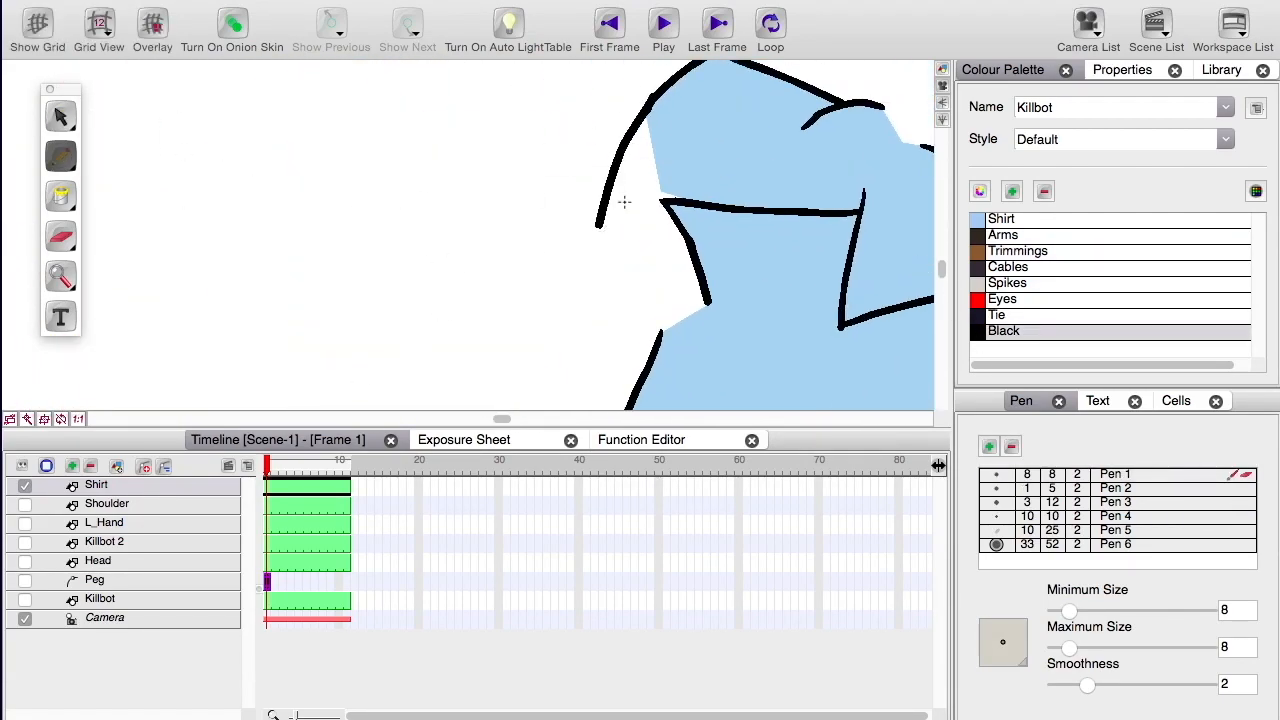
- Draw the missing inner edge of the shirt collar in Black from the tie up to the collar tip
key("1")
key("1")
left_click_drag(414, 289, 174, 289)
key("2")
key("2")
left_click_drag(581, 287, 766, 114)
- Fill the gaps inside the new collar and shoulder outlines with the Shirt colour
key("alt+d")
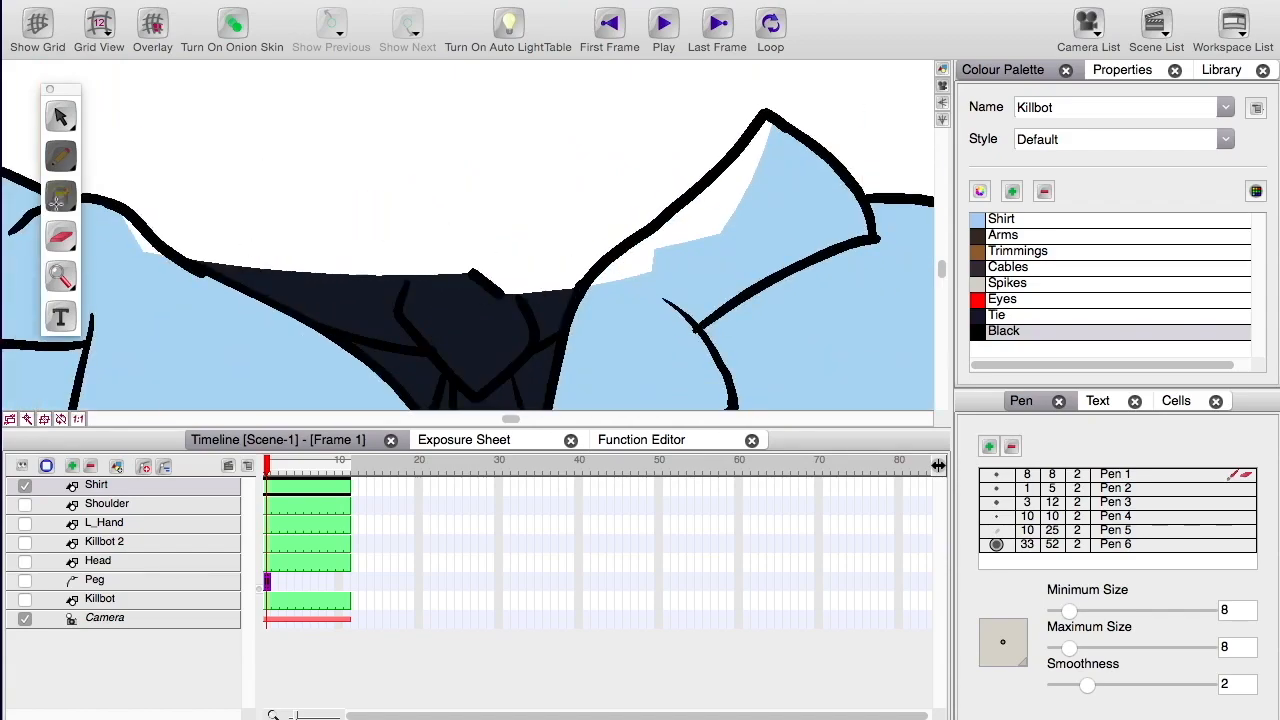
left_click(760, 200)
left_click_drag(61, 196, 138, 123)
left_click(700, 210)
left_click_drag(200, 350, 660, 215)
key("1")
key("1")
key("1")
key("1")
- Draw two parallel Black arcs between the collar tips to form the back of the collar
key("alt+b")
key("2")
key("2")
key("2")
key("2")
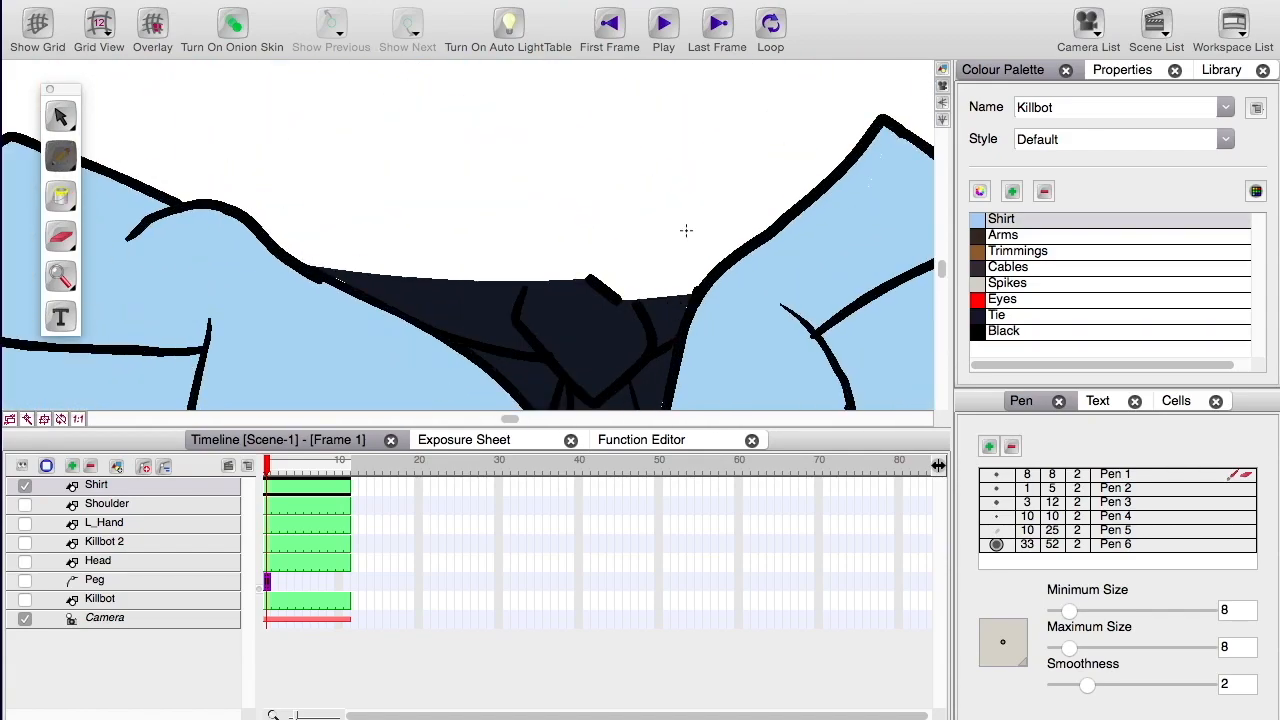
key("1")
left_click_drag(160, 164, 749, 160)
mouse_move(229, 186)
left_mouse_down()
mouse_move(654, 171)
mouse_move(782, 187)
left_mouse_up()
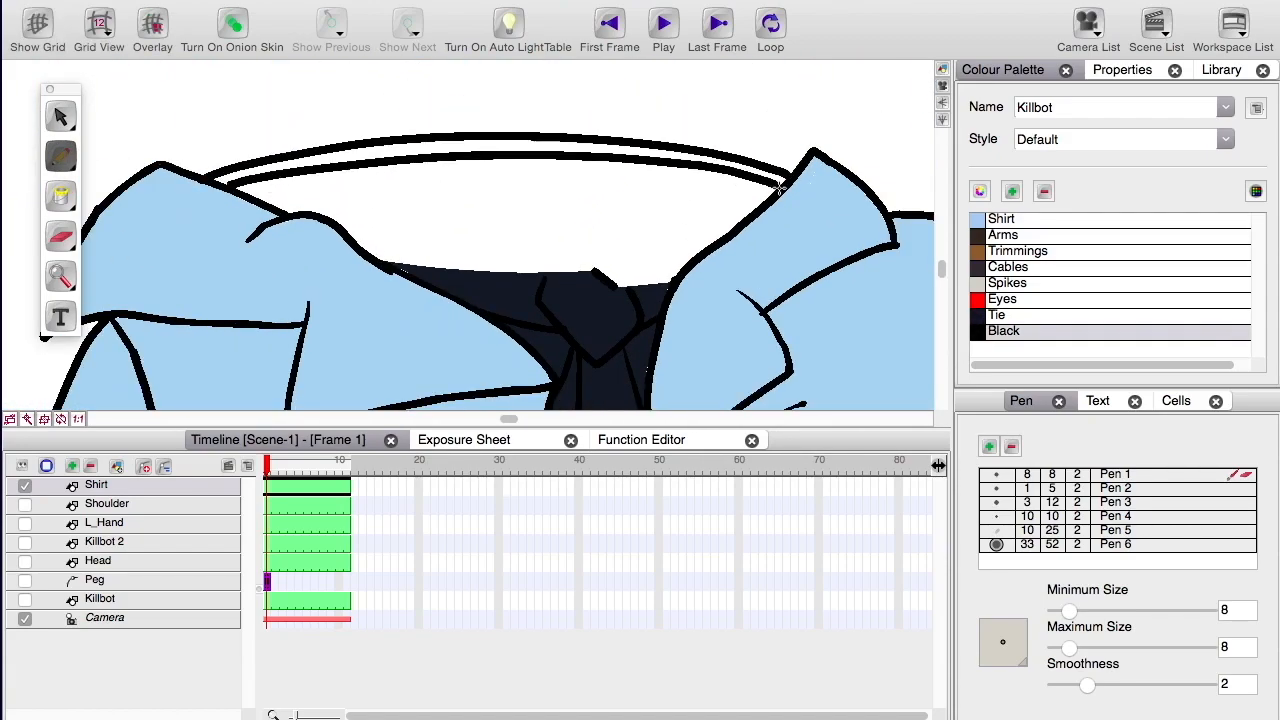
- Fill the band at the back of the collar with the Shirt colour and the neck opening with the Tie colour
left_click(61, 196)
left_click(1003, 219)
left_click(628, 146)
left_click(1008, 267)
left_click(660, 220)
key("1")
left_click(996, 315)
left_click(590, 160)
- Draw the top of the tie knot and the curved edge of the neckband in Black
key("2")
key("2")
key("2")
left_click(61, 116)
left_click(61, 156)
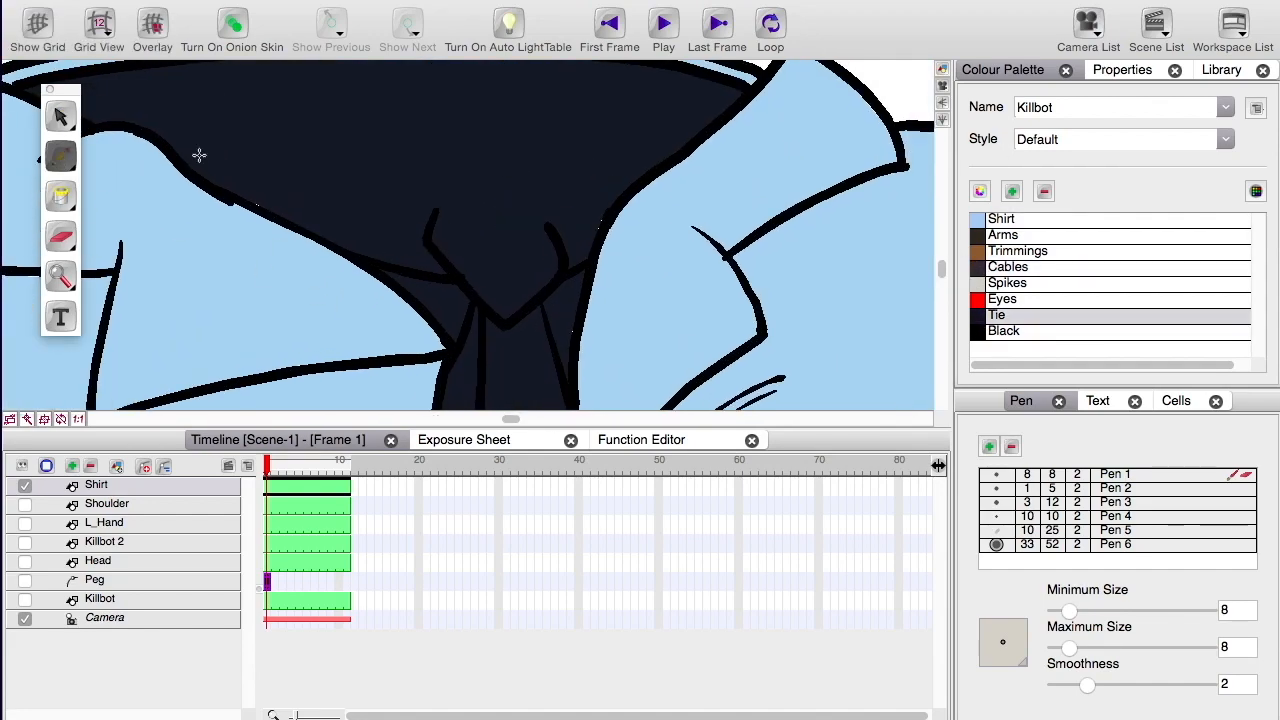
left_click(1003, 331)
left_click_drag(420, 196, 576, 208)
left_click_drag(180, 222, 517, 246)
- Duplicate the Killbot layer and name the copy RightShoulder
key("1")
key("1")
key("1")
key("1")
key("1")
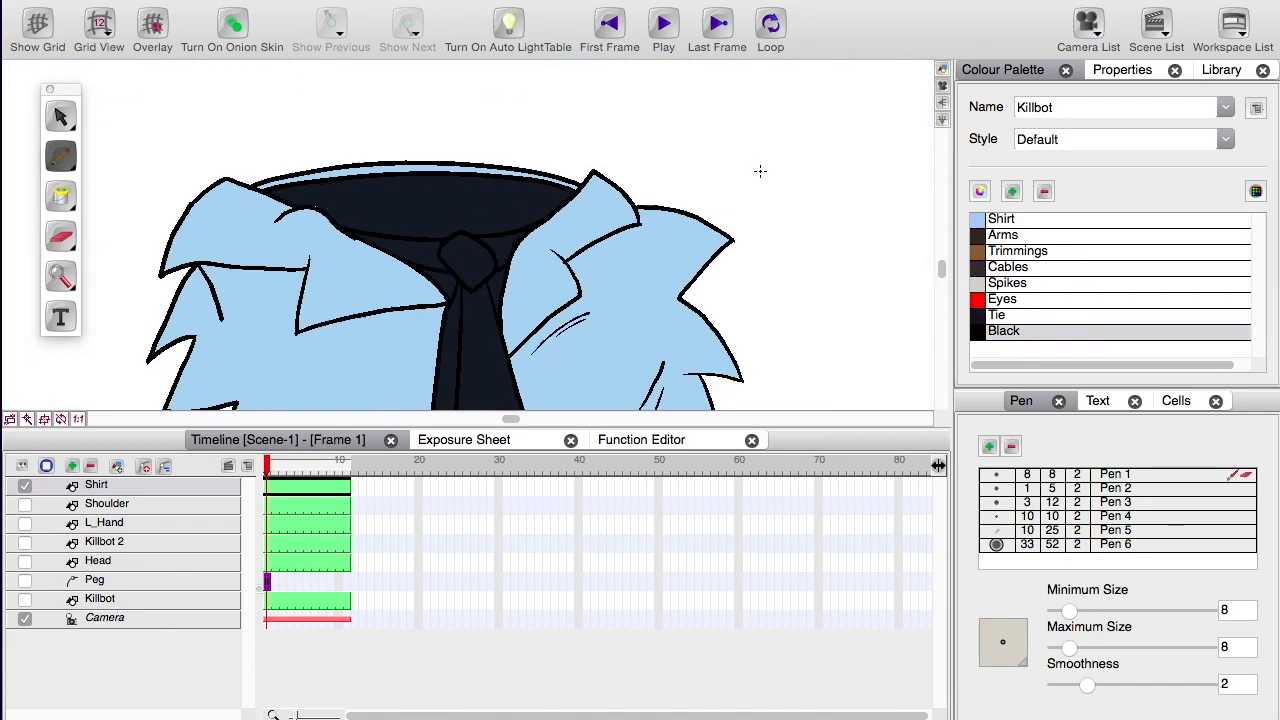
key("1")
left_click_drag(192, 382, 195, 340)
key("Tab")
key("1")
right_click(103, 523)
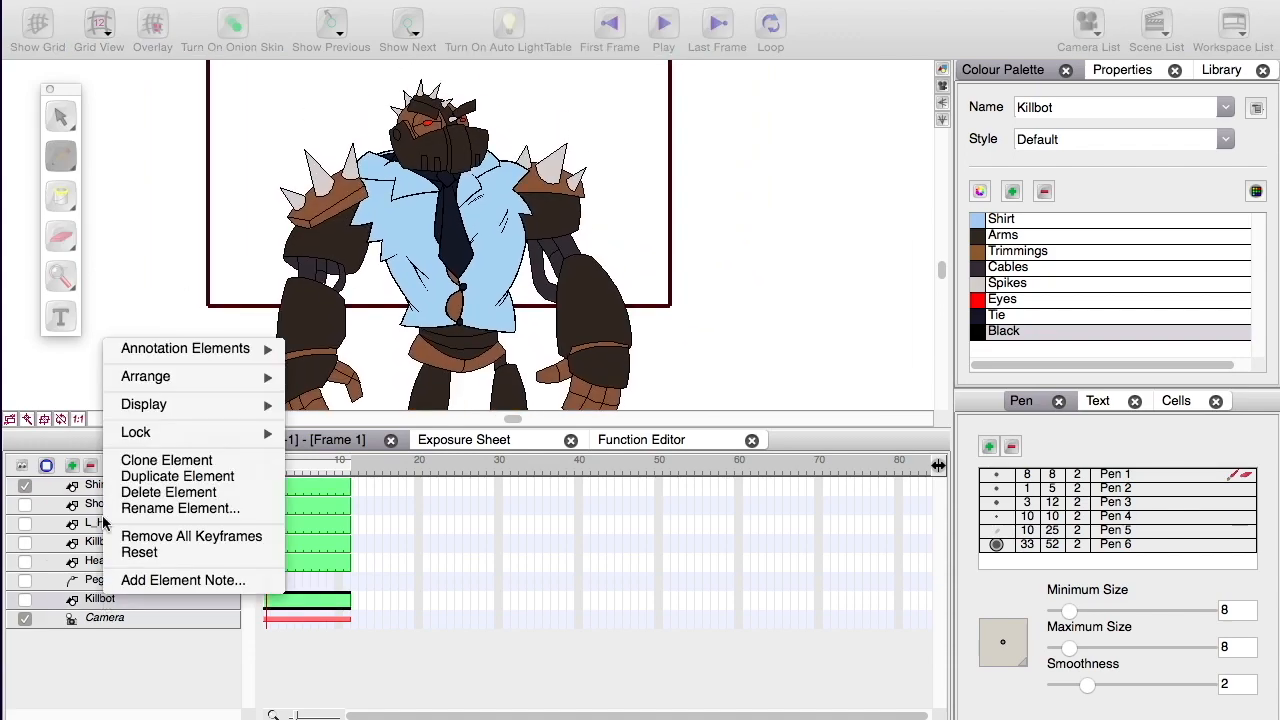
left_click(150, 476)
double_click(166, 488)
type("RightShoulder")
key("Return")
- Hide the Shirt layer and delete the lower body, cables, forearm and shirt button artwork from the RightShoulder layer
key("alt+s")
left_click(25, 504)
mouse_move(240, 218)
left_mouse_down()
mouse_move(620, 337)
mouse_move(646, 367)
left_mouse_up()
key("Delete")
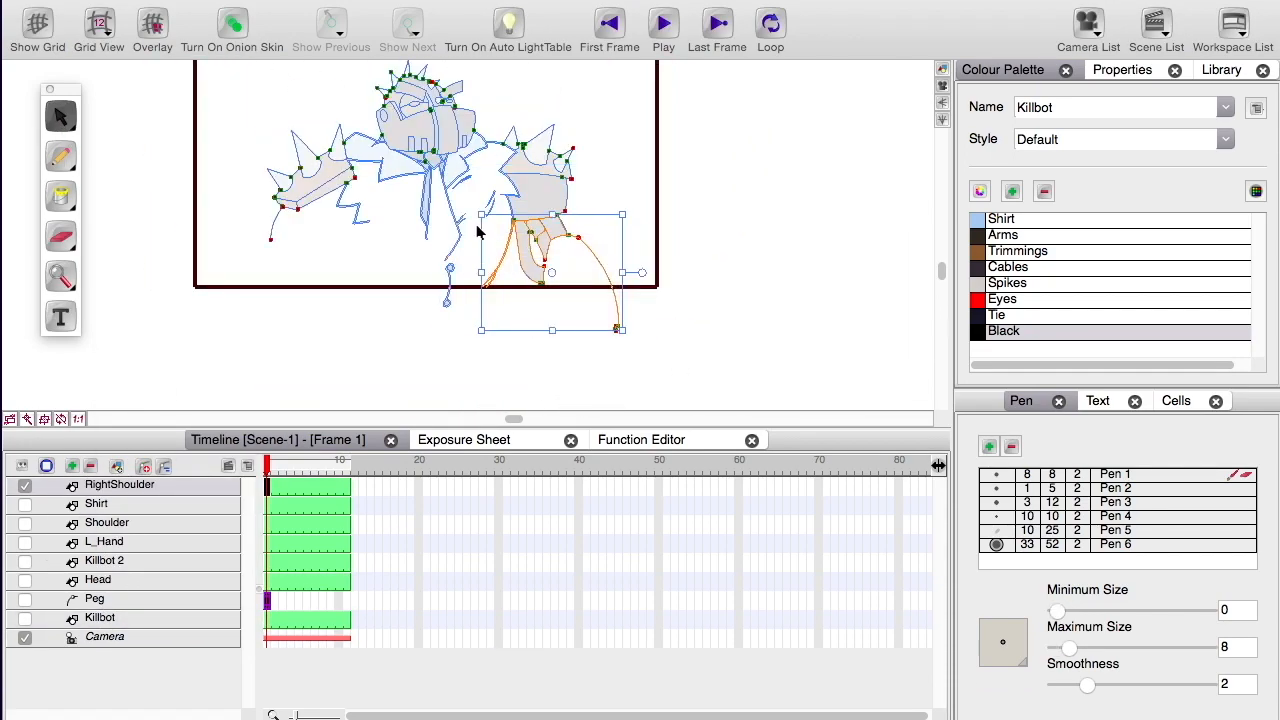
key("Delete")
left_click(446, 301)
key("Delete")
- Delete the remaining artwork around the right shoulder so the RightShoulder layer holds only the shoulder piece
key("2")
key("2")
key("k")
left_click(631, 246)
key("Delete")
mouse_move(410, 255)
left_mouse_down()
mouse_move(418, 350)
mouse_move(451, 280)
left_mouse_up()
key("Delete")
key("2")
key("2")
- Draw Black outline strokes that complete the open inner side of the right shoulder pad and upper arm
left_click_drag(391, 131, 329, 266)
key("alt+b")
left_click_drag(219, 283, 246, 189)
left_click_drag(524, 263, 540, 262)
left_click_drag(430, 400, 514, 289)
left_click_drag(483, 105, 509, 329)
mouse_move(482, 347)
left_mouse_down()
mouse_move(554, 171)
mouse_move(526, 127)
left_mouse_up()
key("1")
left_click_drag(609, 177, 651, 349)
key("ctrl+z")
key("2")
left_click_drag(543, 291, 603, 291)
key("ctrl+z")
- Draw the remaining Black outlines beside the shoulder trim, including the parallel lines along its inner edge
key("1")
left_click_drag(607, 240, 615, 337)
left_click_drag(537, 180, 597, 243)
left_click_drag(648, 112, 669, 382)
left_click_drag(585, 312, 571, 249)
key("2")
key("2")
left_click_drag(800, 271, 745, 263)
key("1")
key("1")
left_click_drag(489, 191, 509, 346)
- Add the curved joining strokes below the shoulder trim and remove the overlapping line ends that cross them
key("2")
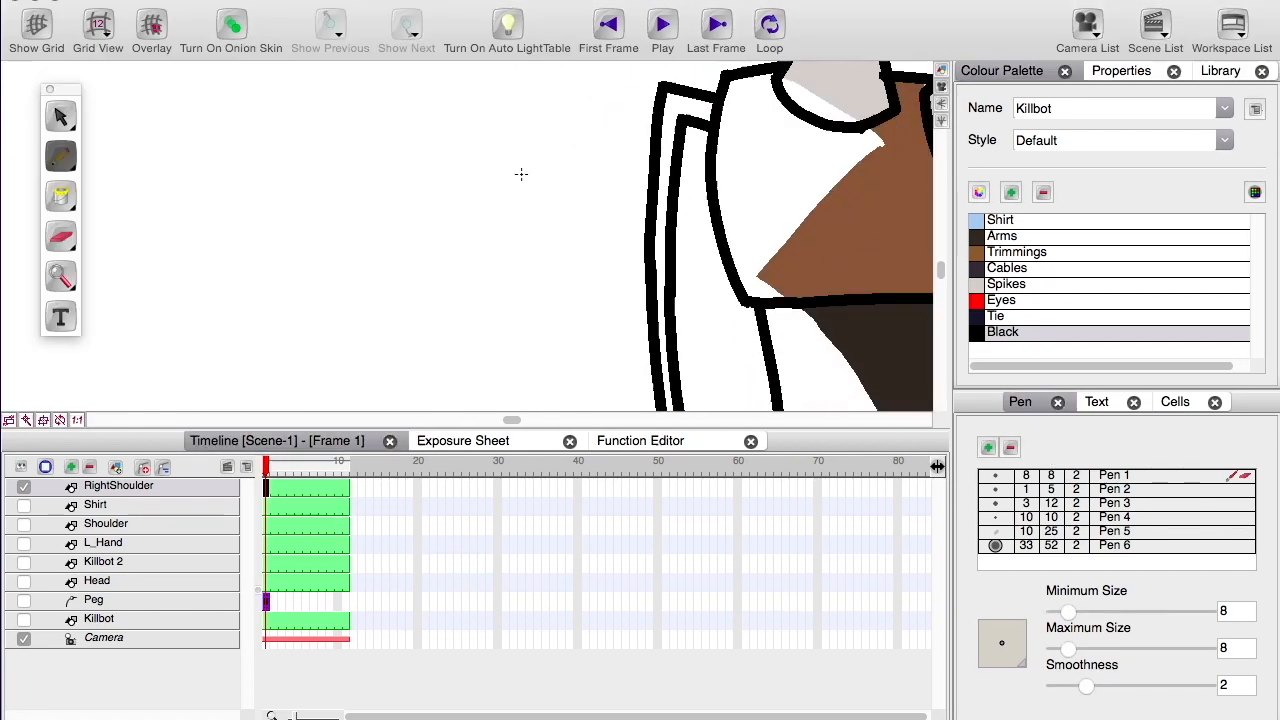
key("1")
left_click_drag(513, 285, 514, 183)
left_click_drag(680, 161, 700, 237)
key("2")
left_click_drag(588, 186, 566, 186)
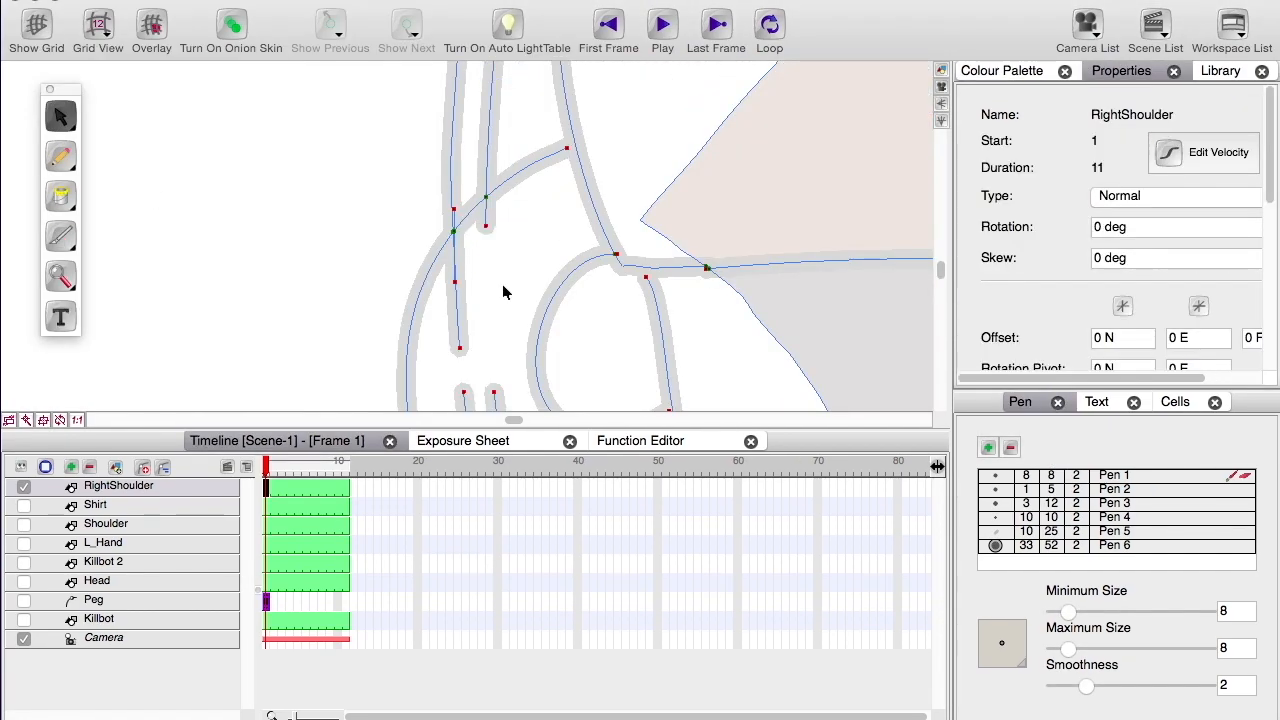
left_click(61, 236)
left_click_drag(458, 352, 455, 268)
left_click_drag(515, 130, 550, 286)
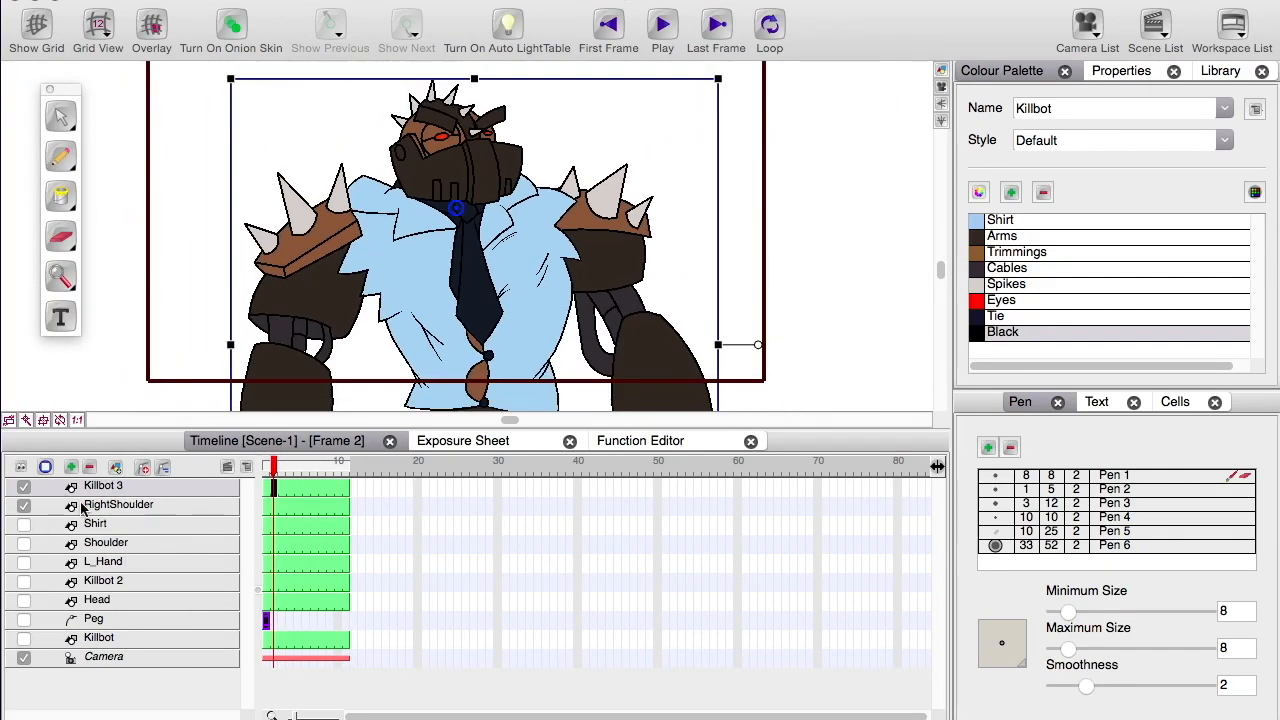
- Hide the RightShoulder layer and rename the Killbot 3 layer RightLowerArm
left_click(24, 505)
scroll(403, 171, "down", 2)
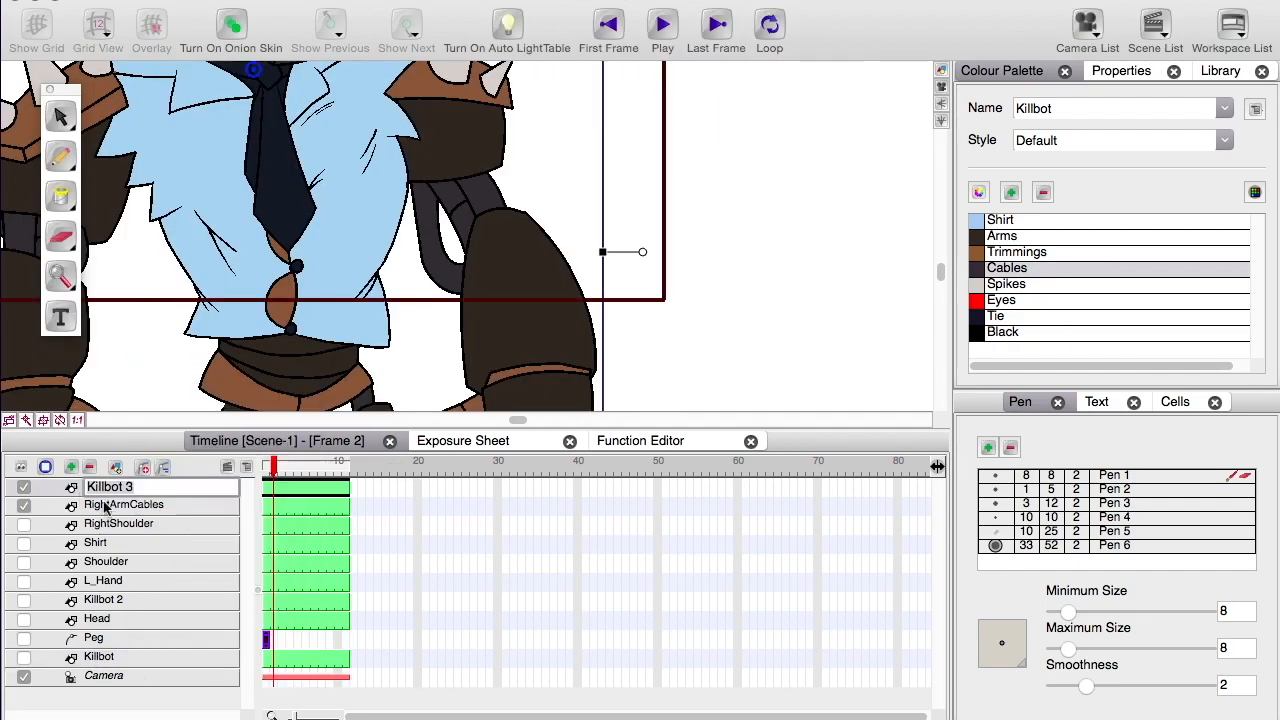
type("RightLowerArm")
key("Return")
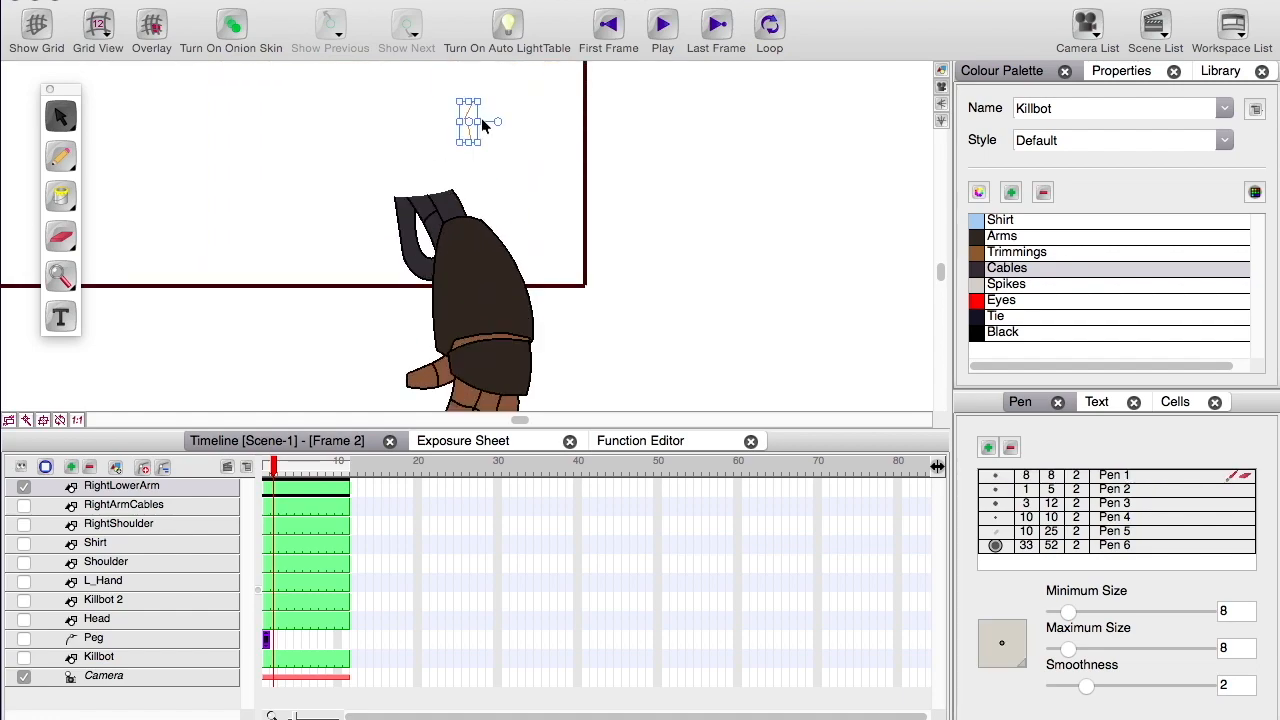
- Delete the leftover fragment, the cables and the hand from the RightLowerArm layer, keeping only the forearm
key("2")
key("Delete")
mouse_move(371, 255)
left_mouse_down()
mouse_move(380, 226)
mouse_move(346, 62)
left_mouse_up()
key("Delete")
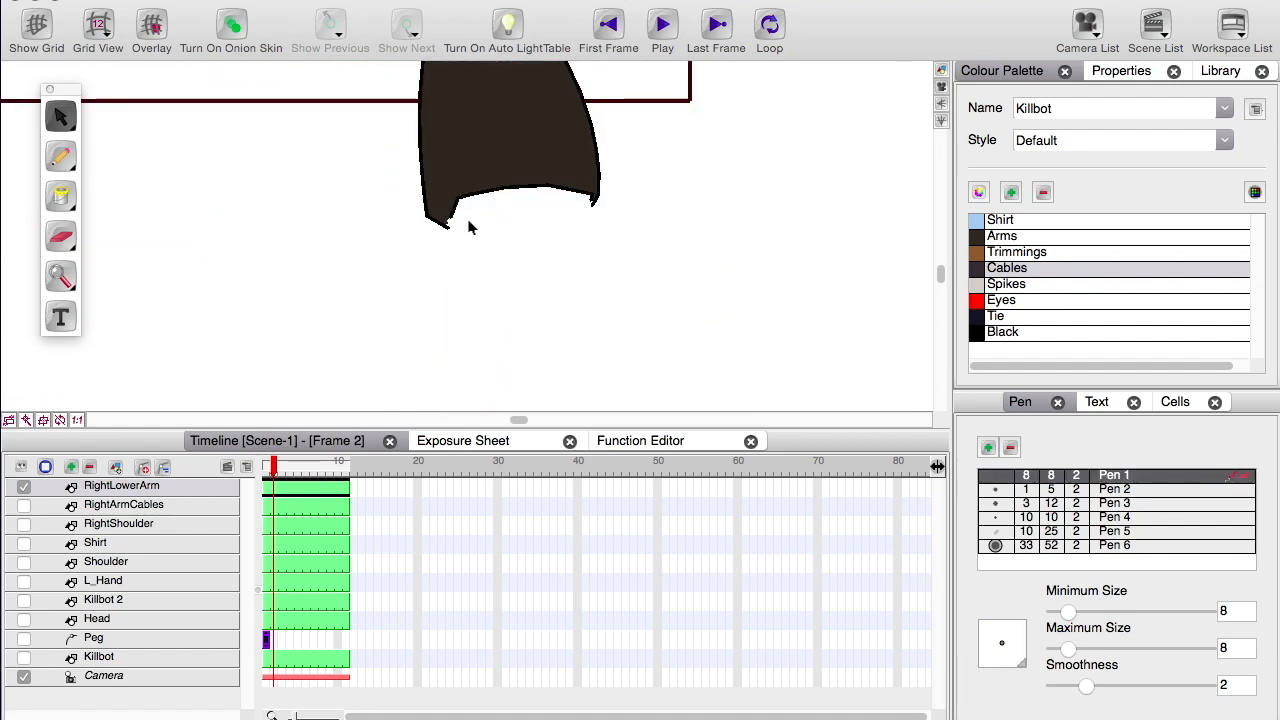
- Draw a Black curve that closes the open wrist end of the forearm
key("2")
left_click(61, 156)
left_click_drag(413, 269, 429, 333)
left_click(1002, 331)
left_click_drag(536, 352, 558, 217)
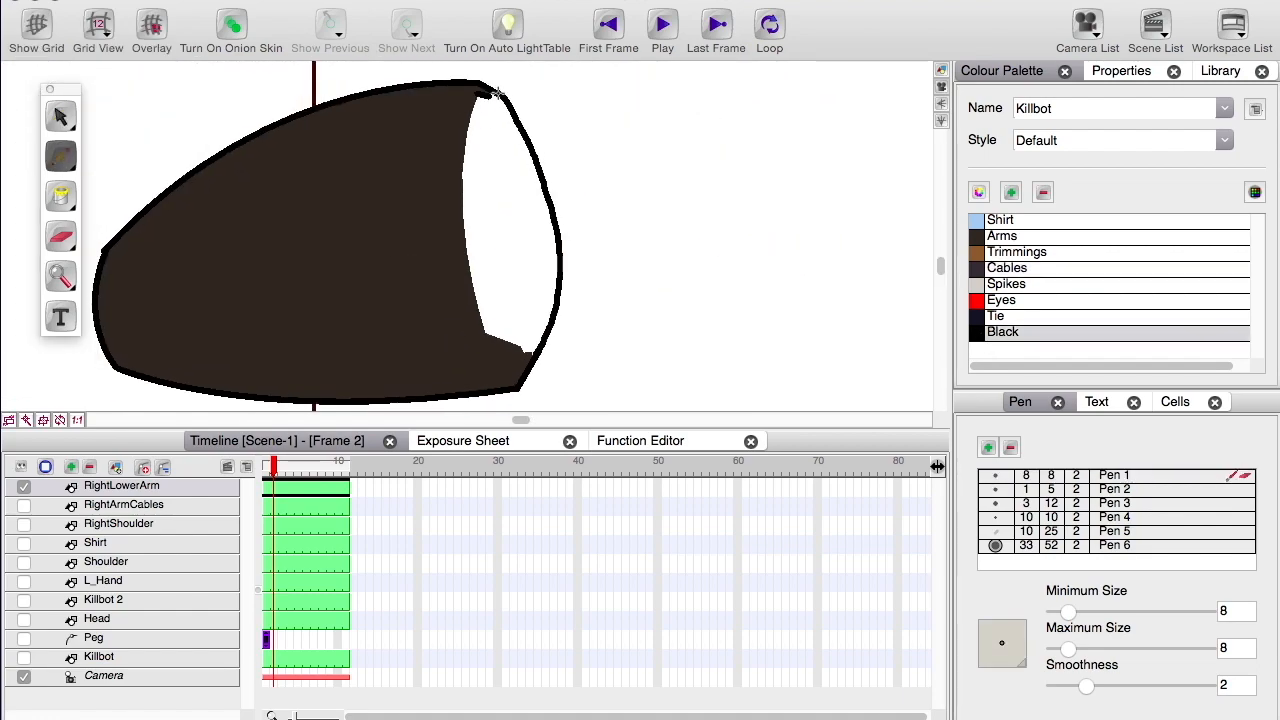
- Fill the new wrist area of the forearm with the Arms colour
left_click(61, 196)
left_click(976, 236)
left_click(510, 260)
key("2")
key("2")
key("shift+x")
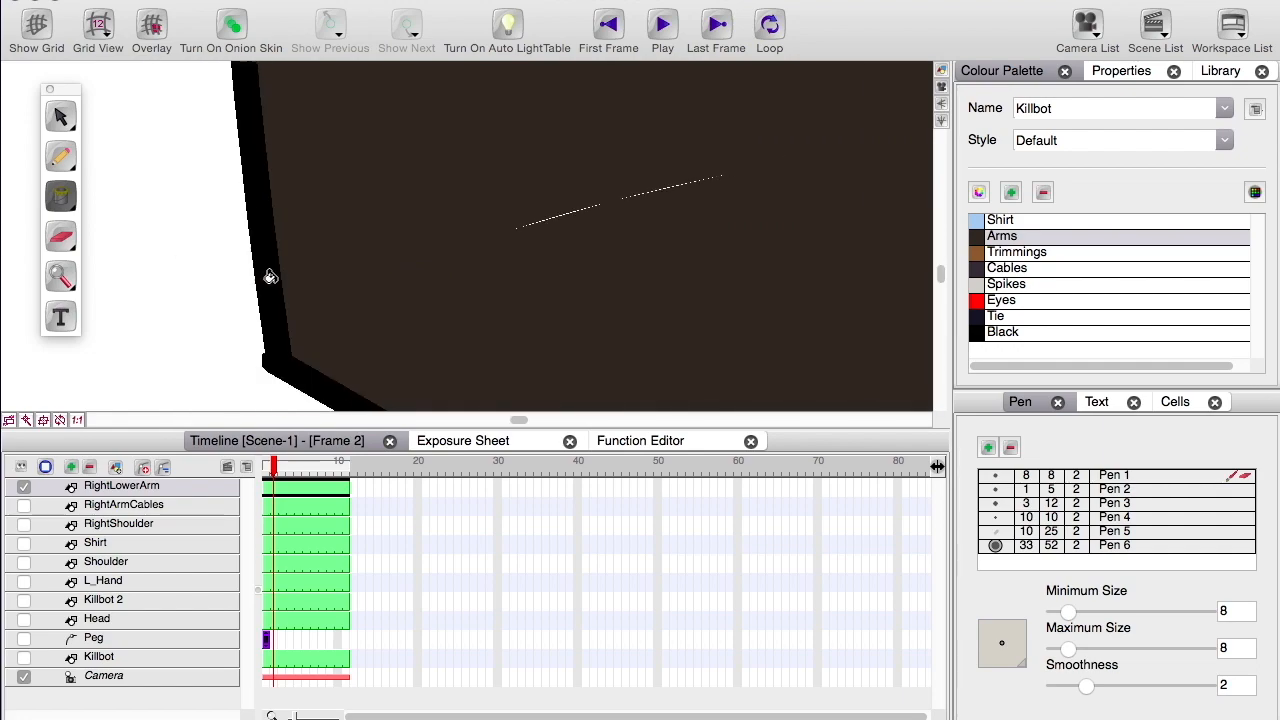
key("shift+z")
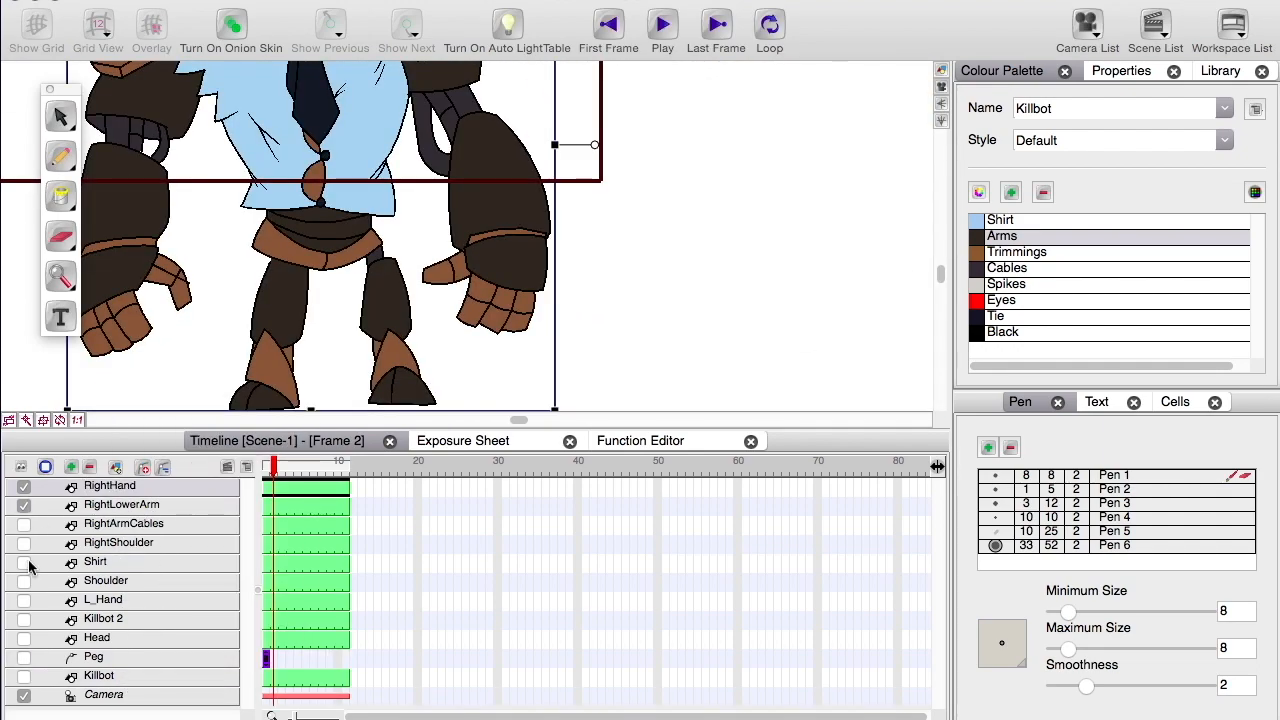
- Delete everything except the right hand from the RightHand layer
key("alt+s")
key("Delete")
left_click_drag(434, 289, 423, 231)
left_click_drag(214, 251, 437, 360)
key("Delete")
key("2")
key("2")
key("Delete")
- Draw a Black curve that closes the open wrist end of the right hand
key("2")
left_click(61, 156)
left_click(1002, 332)
mouse_move(308, 261)
left_mouse_down()
mouse_move(486, 208)
mouse_move(387, 292)
mouse_move(826, 240)
left_mouse_up()
- Fill the new wrist area of the right hand with the Trimmings colour
key("2")
left_click(61, 196)
left_click(1016, 252)
left_click(614, 205)
- Duplicate the Killbot layer and name the copy Hips
key("1")
key("1")
key("1")
key("1")
left_click(94, 676)
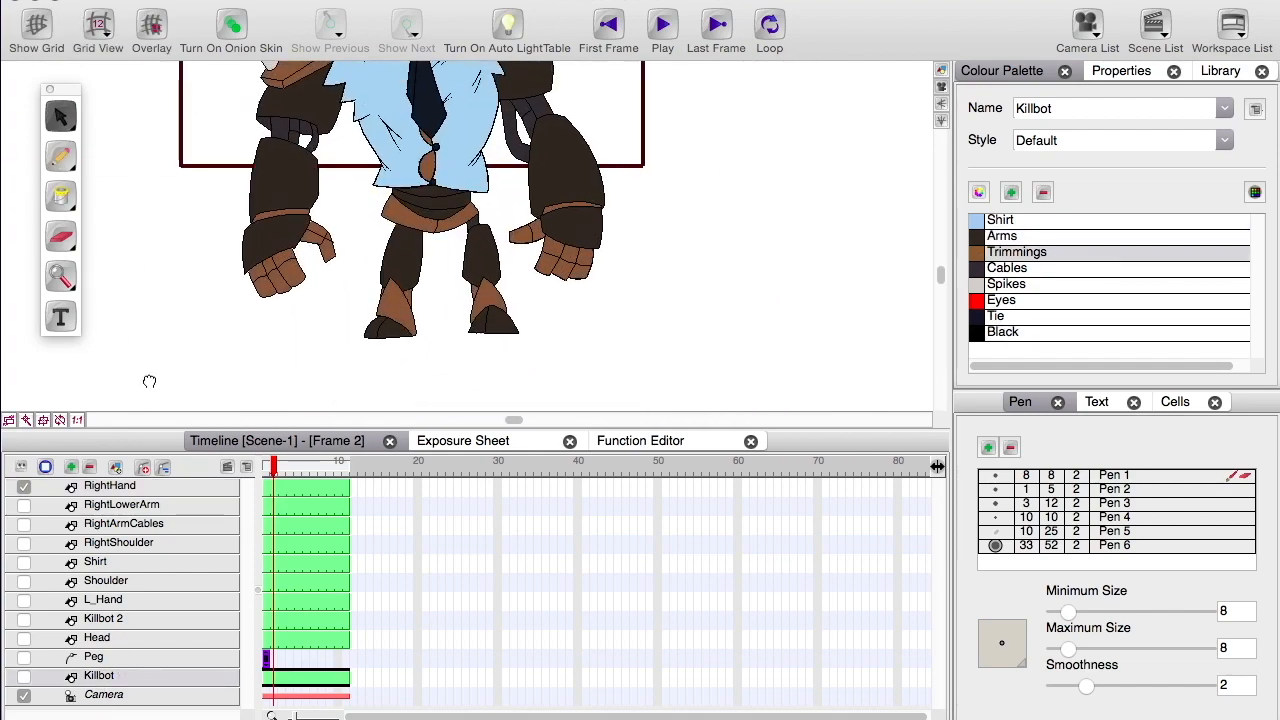
left_click_drag(149, 371, 188, 391)
right_click(94, 676)
left_click(120, 558)
type("H")
- Delete the arms, legs, shirt and all other artwork from the Hips layer, keeping only the waist and hips
left_click_drag(278, 297, 298, 335)
left_click_drag(405, 405, 585, 300)
key("Delete")
left_click_drag(720, 205, 571, 340)
key("Delete")
key("2")
key("2")
left_click_drag(503, 291, 529, 311)
key("Delete")
left_click_drag(300, 236, 662, 330)
key("Delete")
scroll(340, 203, "down", 3)
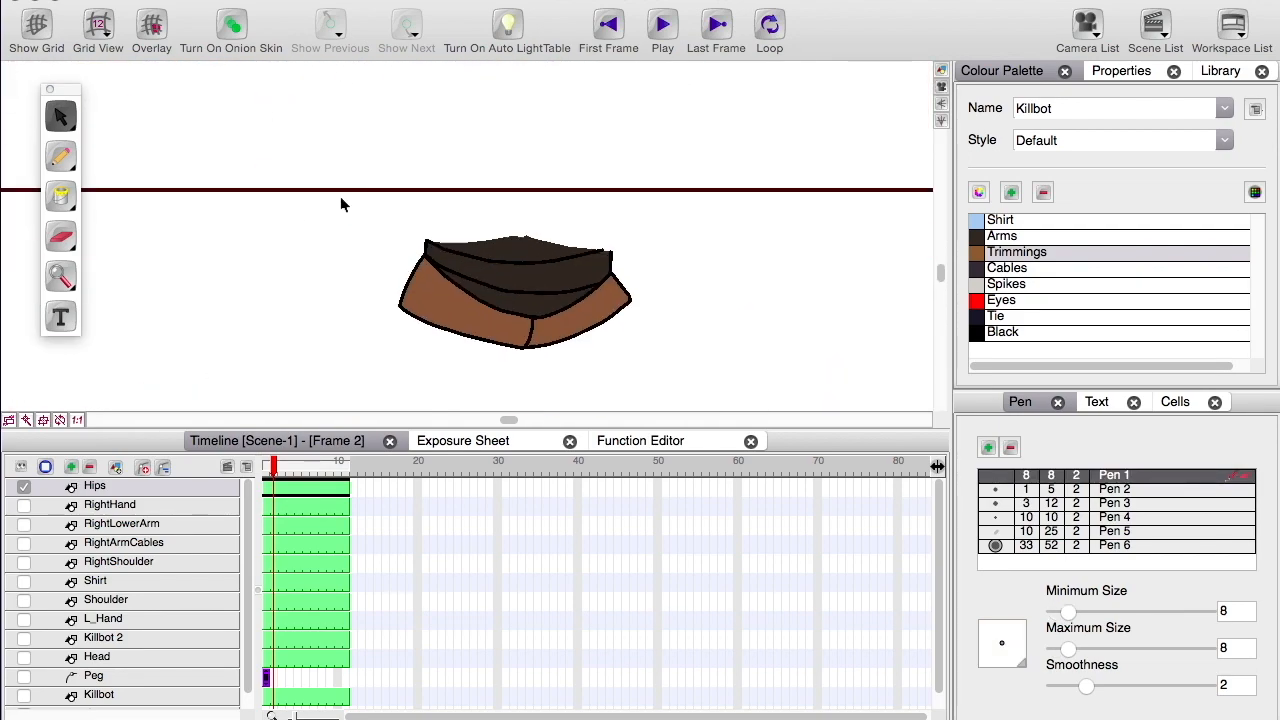
- Draw a rounded Black outline above the waist with curved bands across it to extend the hips upward
key("2")
key("2")
key("2")
left_click(61, 156)
left_click(1003, 331)
scroll(467, 250, "up", 2)
left_click_drag(336, 318, 561, 118)
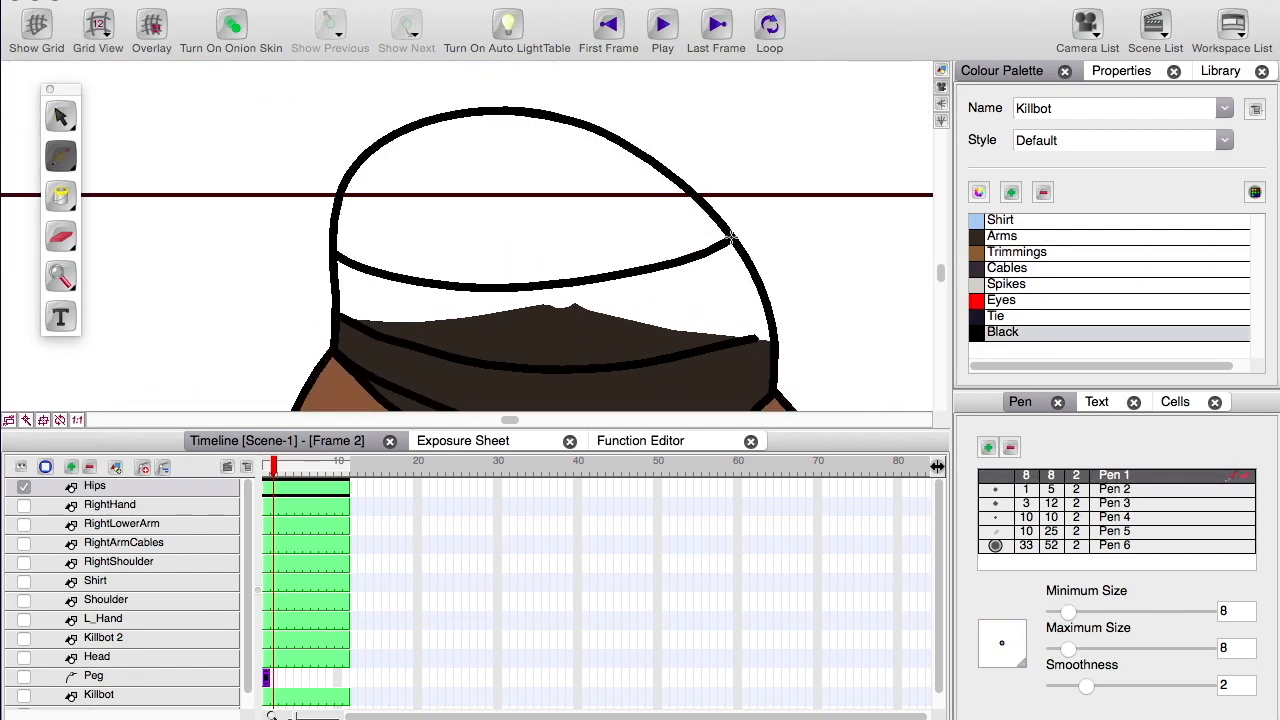
left_click_drag(616, 170, 376, 150)
- Fill the new bands above the waist with the Arms colour, then switch back to drawing in Black
left_click(61, 196)
left_click(1003, 236)
left_click_drag(586, 280, 510, 135)
key("1")
key("1")
left_click(61, 156)
left_click(1003, 332)
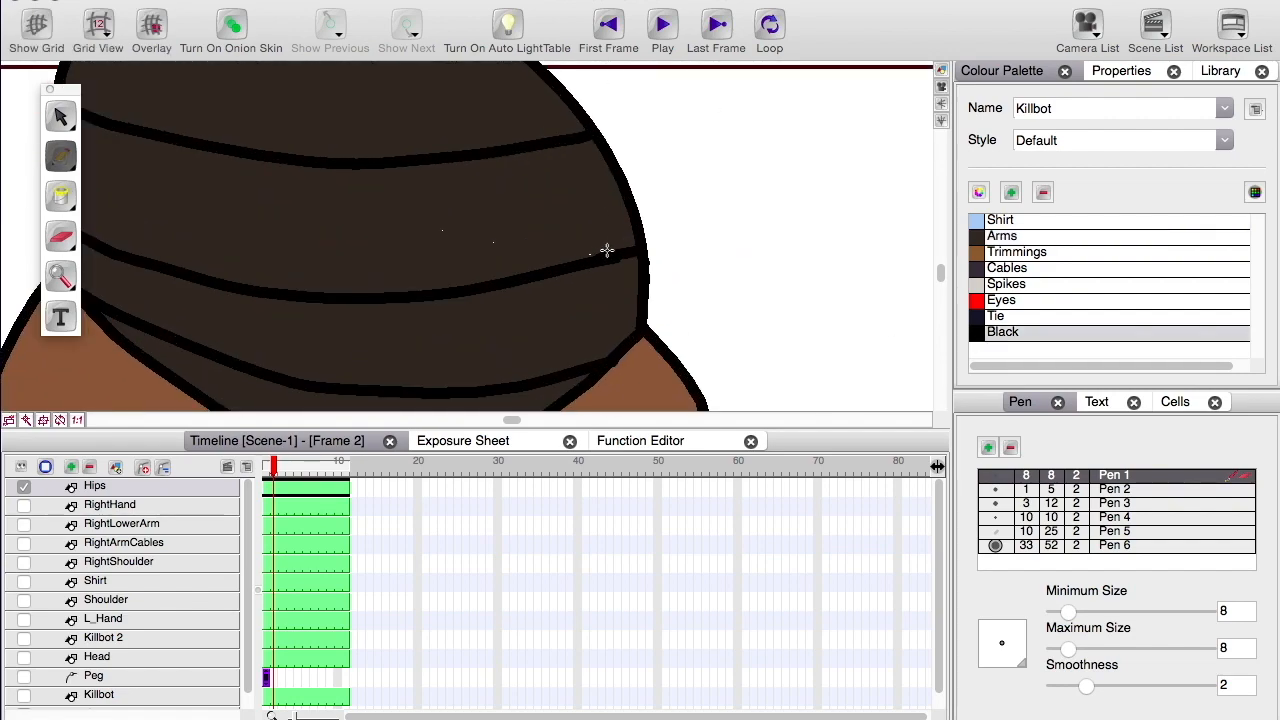
- Duplicate the Killbot layer twice and name the first copy LeftLeg1
left_click(99, 695)
key("1")
key("1")
key("1")
key("1")
right_click(102, 694)
left_click(150, 569)
double_click(98, 487)
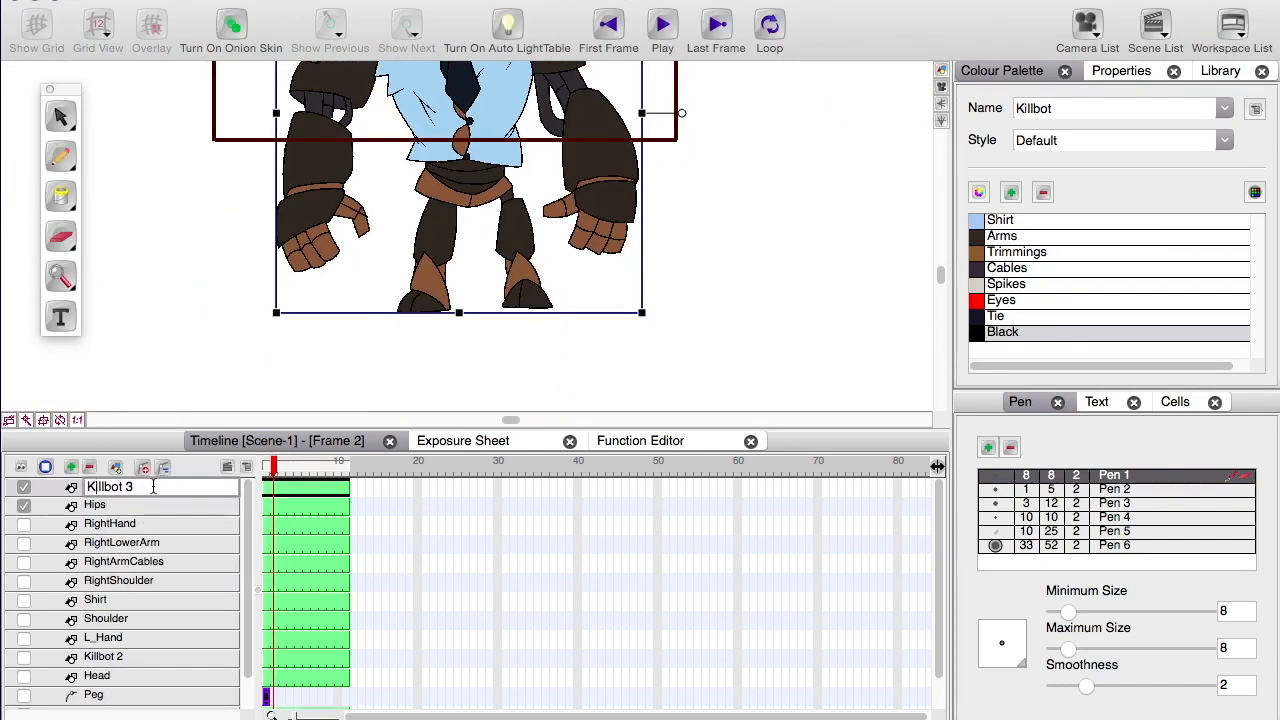
right_click(98, 679)
right_click(98, 487)
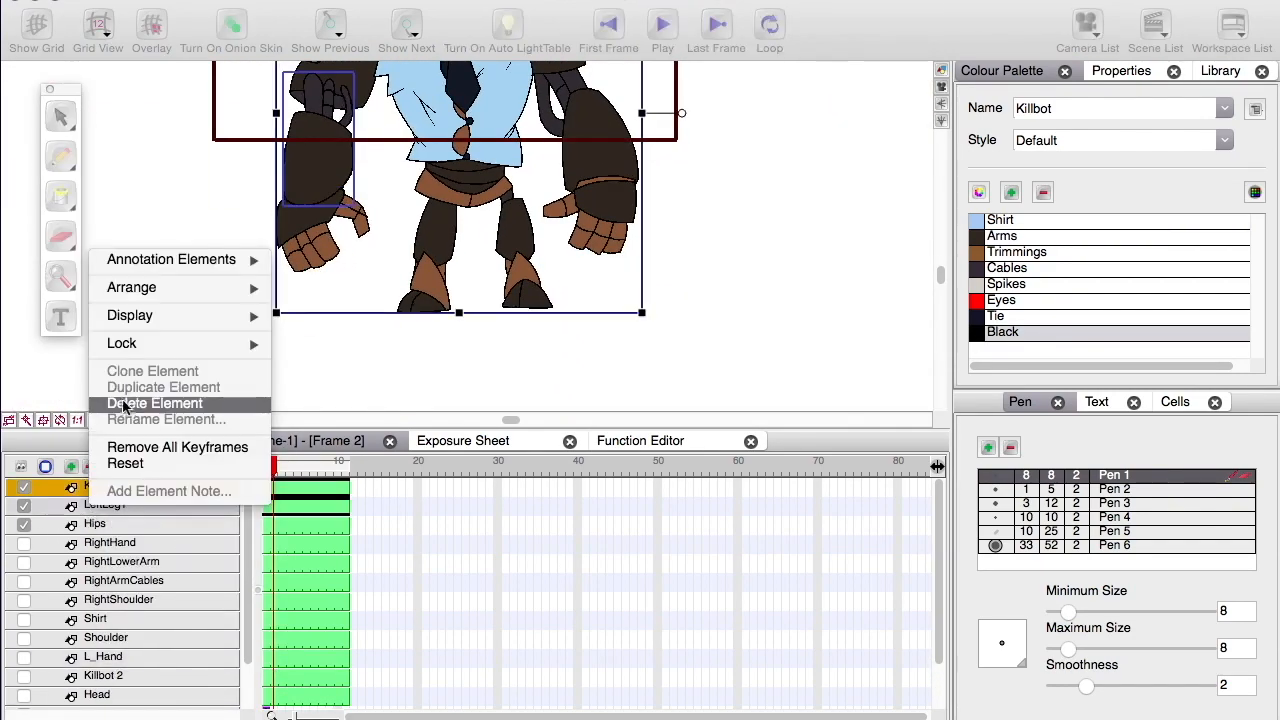
left_click(150, 401)
left_click_drag(148, 429, 139, 364)
key("super+z")
key("super+z")
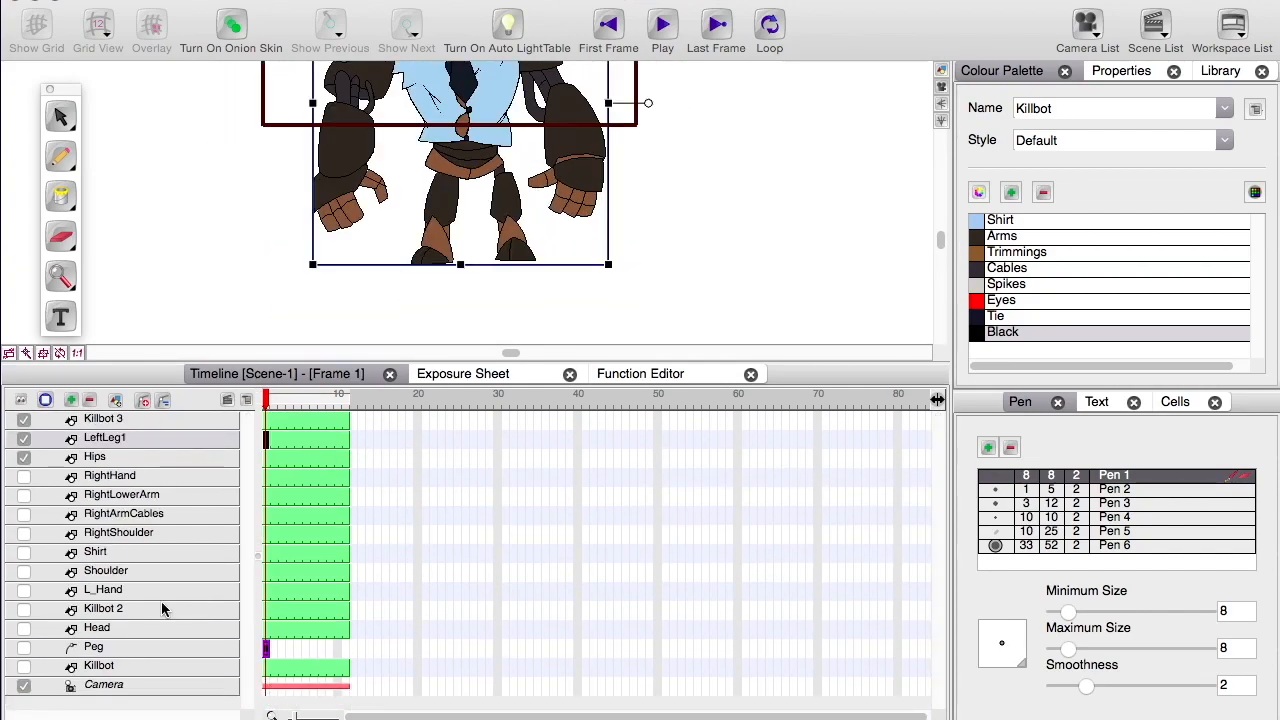
key("super+z")
key("super+z")
key("super+shift+z")
key("super+shift+z")
- Duplicate the Killbot copy twice more and name the extra layers LeftLeg2, RightLeg1 and RightLeg2
right_click(95, 423)
left_click(150, 560)
right_click(98, 421)
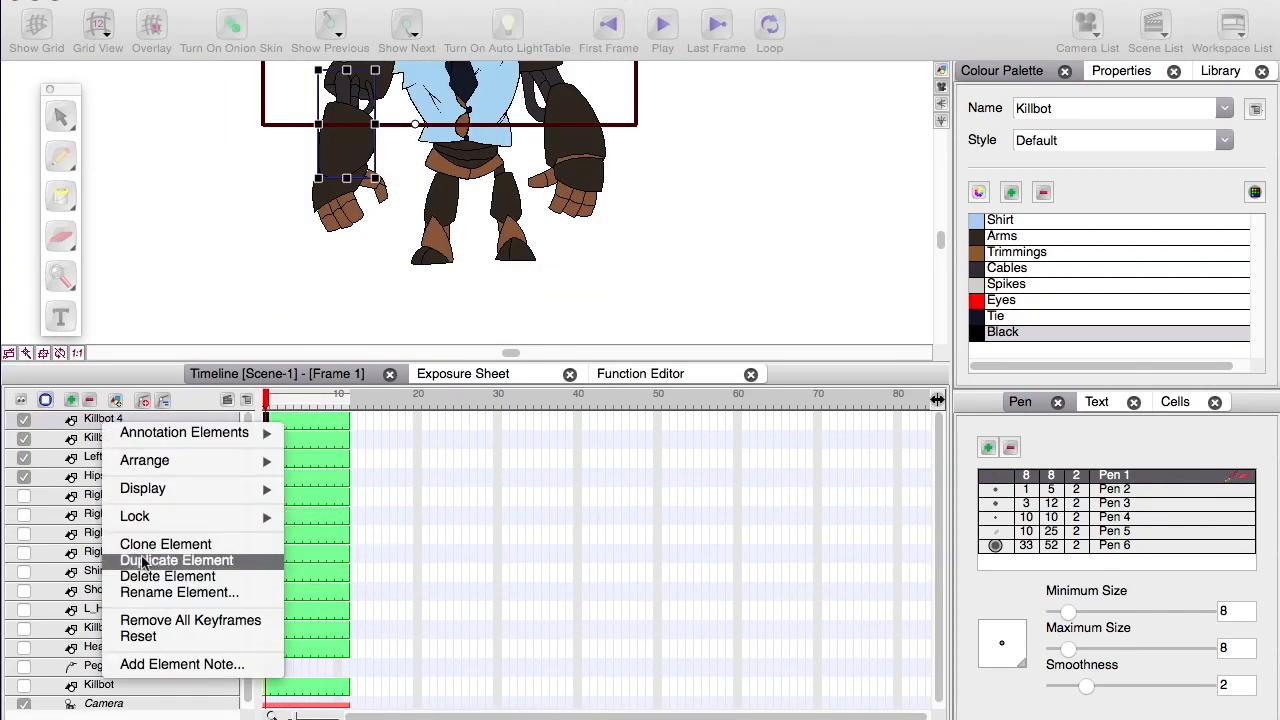
left_click(150, 560)
double_click(100, 457)
type("LeftLeg1")
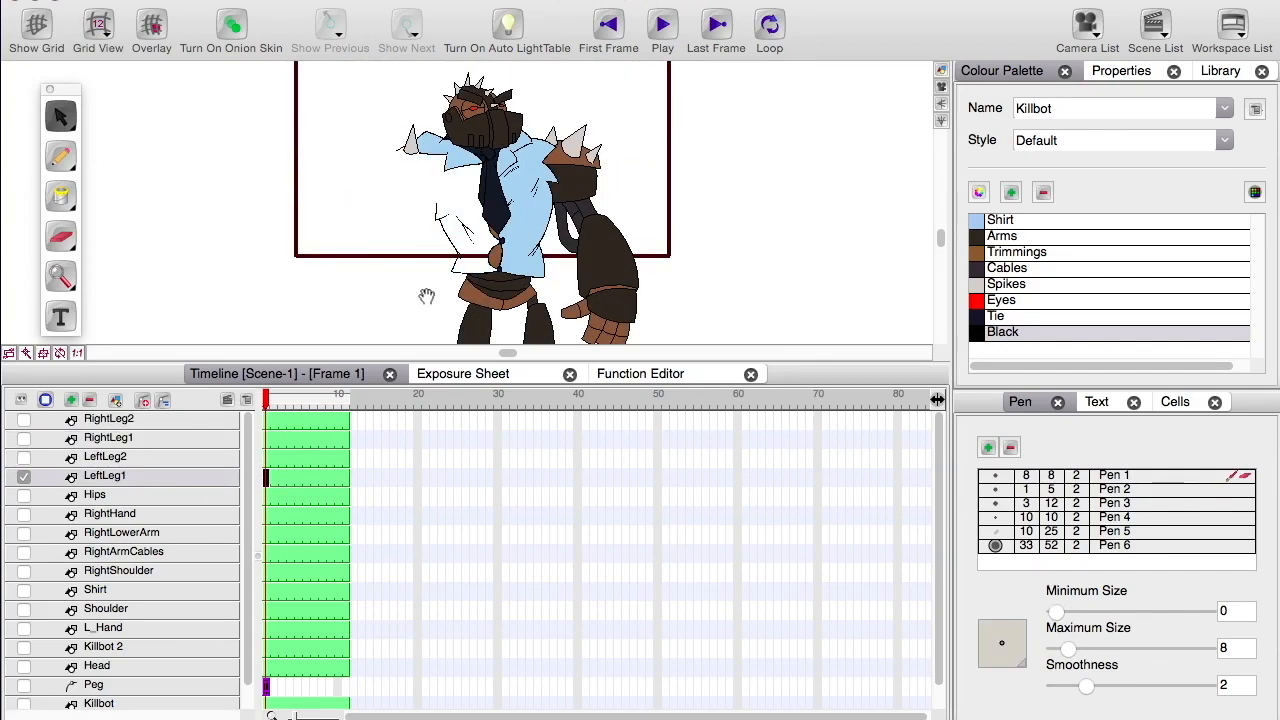
- Check the LeftLeg2 copy, then delete the LeftLeg2, RightLeg1 and RightLeg2 layers, keeping LeftLeg1
left_click(23, 476)
left_click(105, 457)
left_click(23, 457)
key("1")
key("1")
key("1")
left_click(24, 458)
left_click(92, 439)
left_click(92, 459)
left_click(92, 423, "shift")
key("Delete")
- Duplicate the original Killbot layer three times and name the copies LeftLeg2, RightLeg1 and RightLeg2
left_click(109, 649)
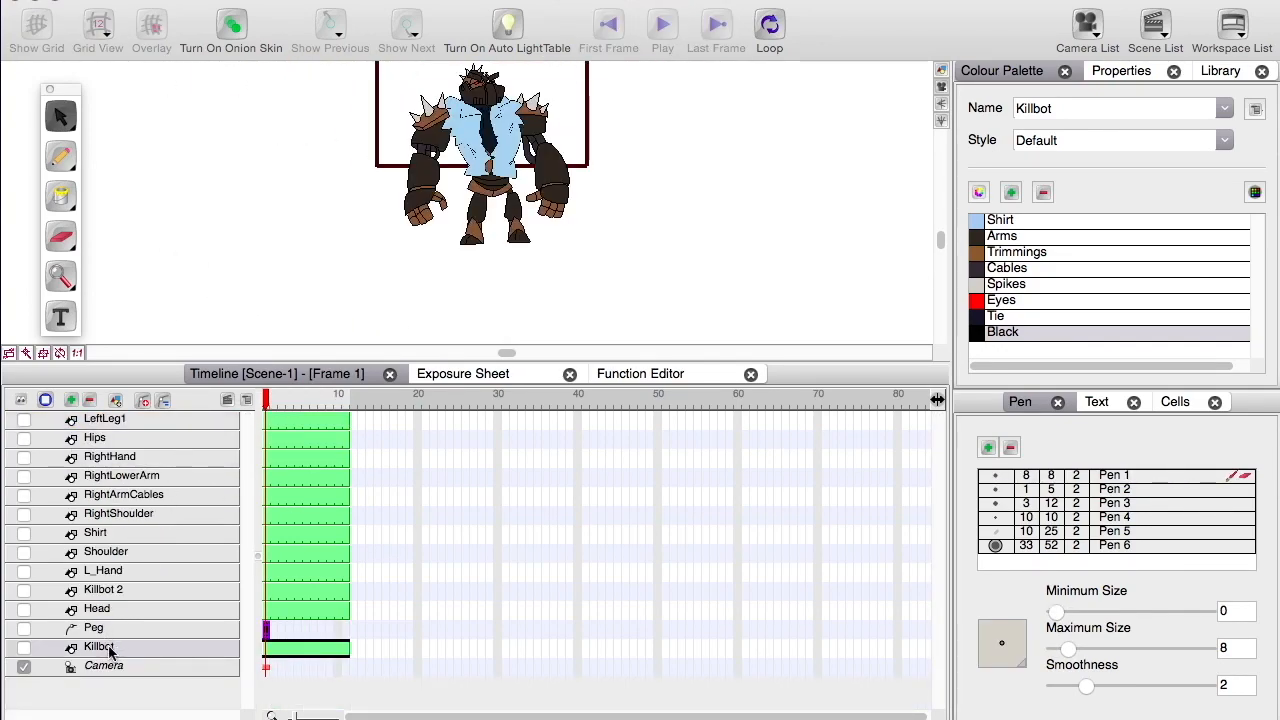
right_click(109, 649)
left_click(150, 560)
double_click(98, 419)
right_click(124, 666)
left_click(140, 542)
double_click(164, 419)
type("RightLeg1")
right_click(140, 687)
left_click(154, 560)
double_click(170, 419)
type("Right")
- Delete all other artwork from the LeftLeg2 layer, keeping only the left shin and foot
left_click(23, 457)
left_click(105, 457)
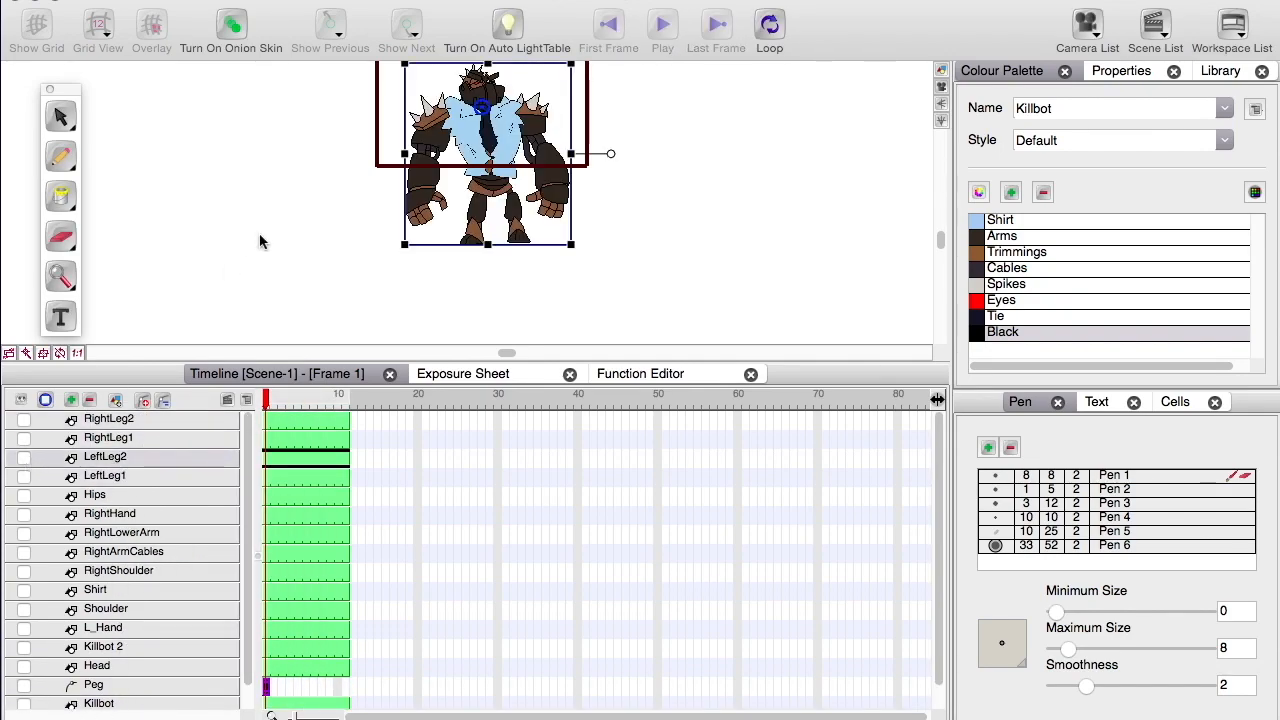
key("alt+s")
key("2")
key("2")
left_click_drag(343, 200, 343, 165)
key("Delete")
key("Delete")
key("1")
left_click_drag(350, 85, 674, 260)
key("Delete")
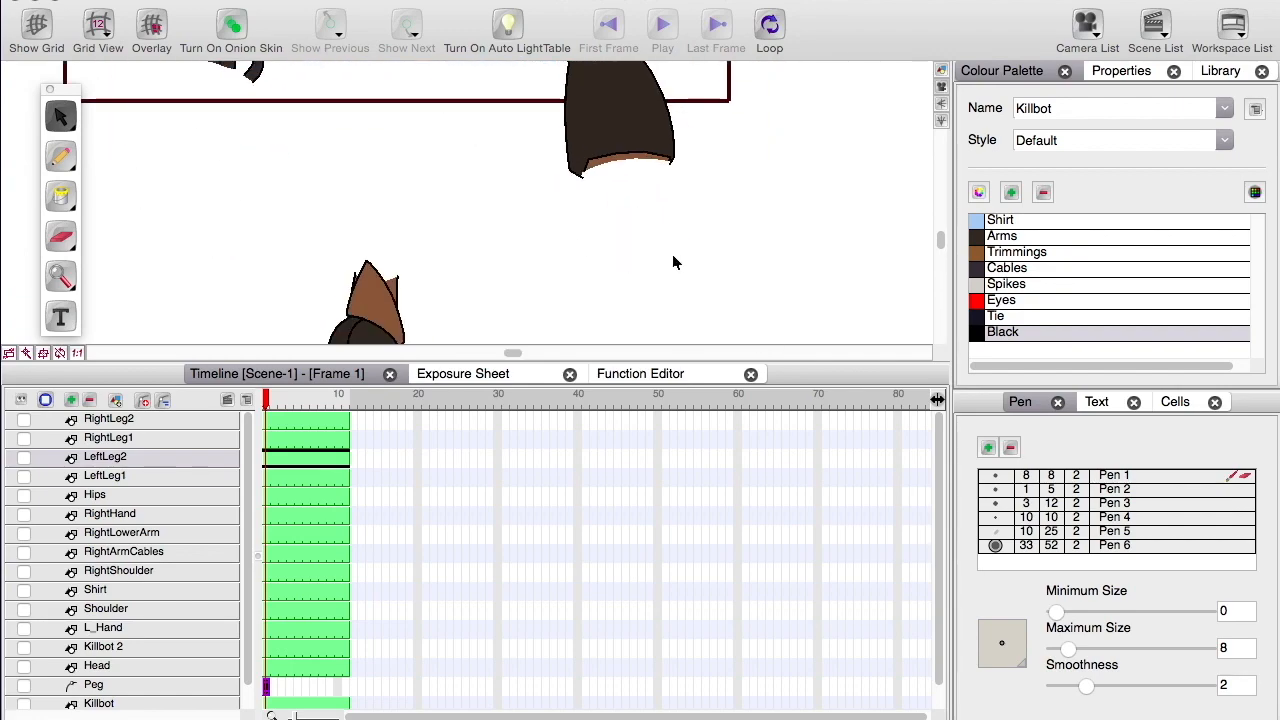
scroll(491, 112, "up", 5)
- Delete all other artwork from the RightLeg1 layer, keeping only the right thigh
left_click(266, 438)
scroll(414, 341, "down", 5)
left_click_drag(414, 341, 280, 136)
key("Delete")
scroll(280, 144, "up", 5)
key("Delete")
scroll(608, 176, "down", 5)
left_click_drag(368, 172, 397, 211)
key("Delete")
- Draw the missing Black outline on the open edges of the RightLeg1 thigh
key("2")
key("2")
key("alt+slash")
left_click_drag(387, 254, 387, 114)
key("2")
left_click_drag(380, 277, 380, 70)
- Delete all other artwork from the RightLeg2 layer, keeping only the right shin and foot
left_click(266, 419)
key("alt+s")
key("2")
key("2")
key("2")
key("Delete")
mouse_move(314, 223)
left_mouse_down()
mouse_move(404, 272)
mouse_move(529, 246)
left_mouse_up()
key("Delete")
key("Delete")
- Complete the Black outline around the shin on the RightLeg2 layer
left_click_drag(420, 190, 434, 63)
key("2")
key("2")
key("2")
key("alt+slash")
key("1")
left_click_drag(532, 241, 496, 152)
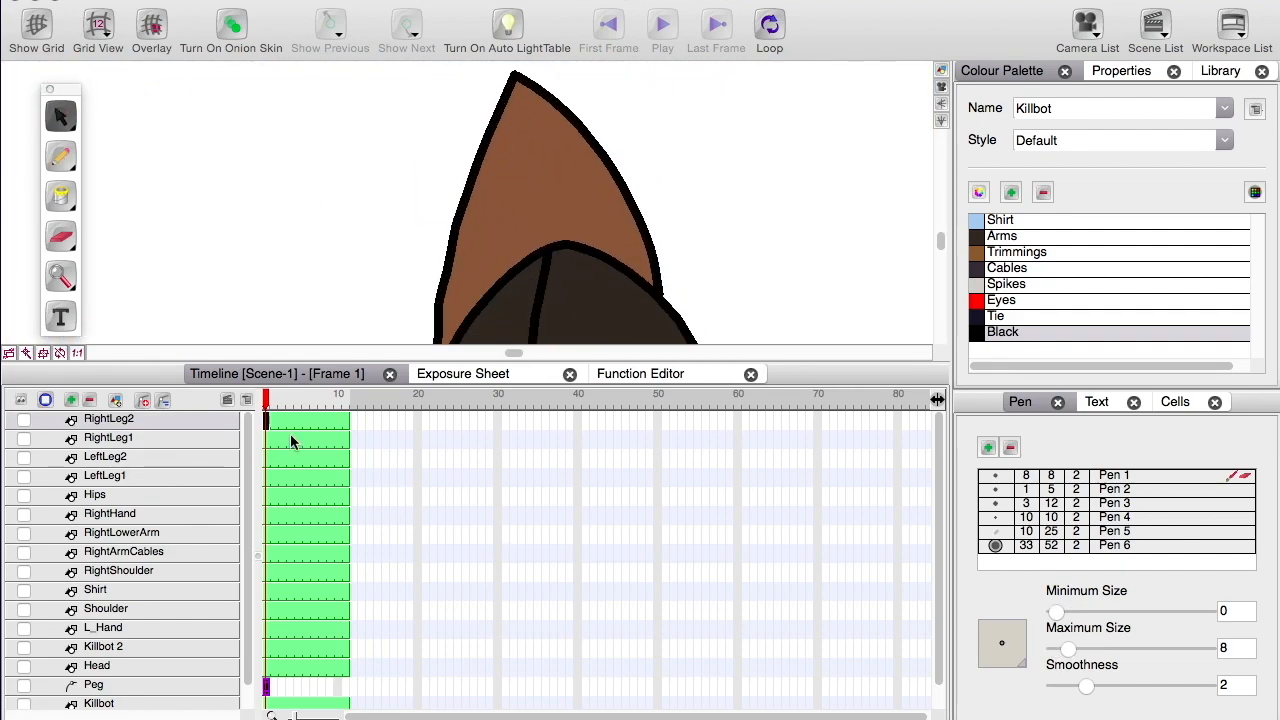
- Draw a rounded Black line closing the open top of the thigh on the LeftLeg1 layer
key("alt+s")
left_click(274, 457)
left_click(274, 438)
left_click(1001, 236)
left_click(274, 476)
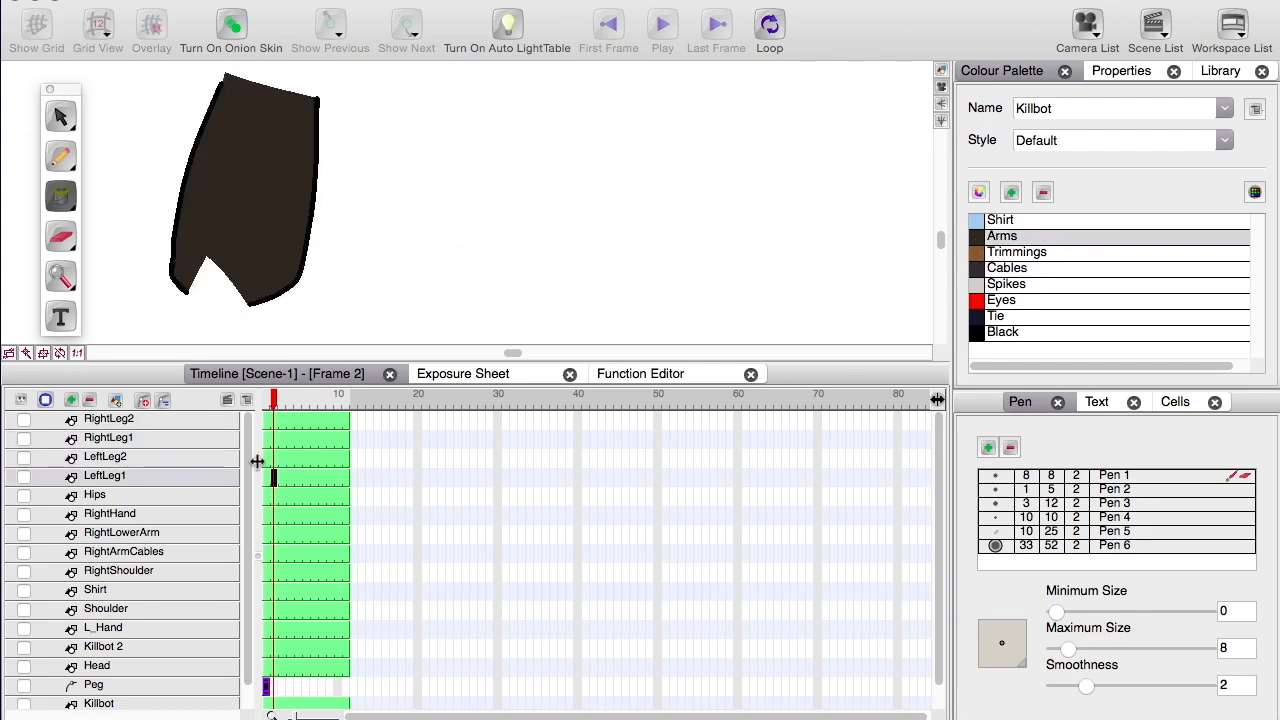
key("2")
key("2")
key("2")
left_click_drag(214, 100, 214, 206)
key("1")
key("alt+slash")
left_click(988, 332)
key("2")
key("2")
left_click_drag(566, 226, 310, 118)
mouse_move(310, 120)
left_mouse_down()
mouse_move(508, 186)
mouse_move(430, 280)
left_mouse_up()
left_click_drag(206, 291, 85, 243)
- Fill the newly closed top of the LeftLeg1 thigh with the Arms colour
key("alt+i")
key("1")
key("1")
left_click(990, 236)
left_click(274, 438)
left_click(276, 476)
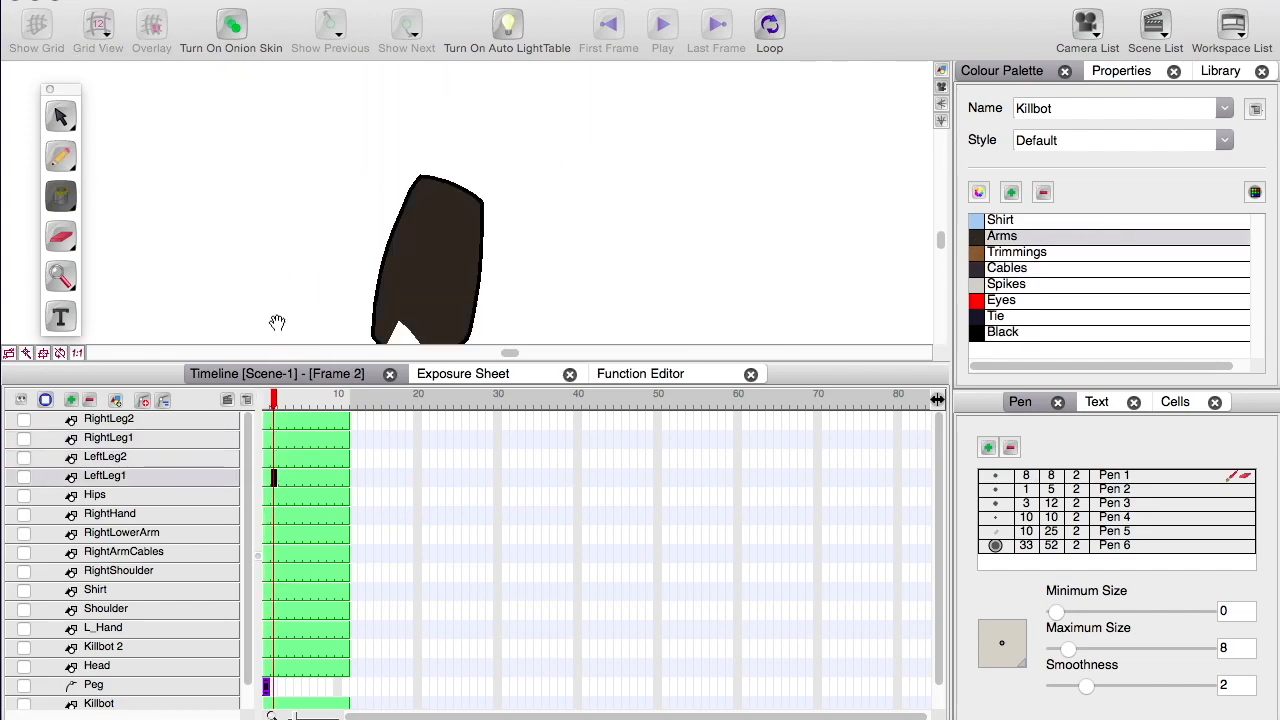
- Draw a rounded joint above the LeftLeg1 thigh and fill it with the Cables colour
key("alt+slash")
key("2")
key("2")
key("alt+i")
left_click(990, 268)
left_click(427, 200)
- Close the notched bottom of the LeftLeg1 thigh with a rounded Black line and fill it with the Arms colour
mouse_move(489, 190)
left_mouse_down()
mouse_move(336, 208)
mouse_move(306, 70)
left_mouse_up()
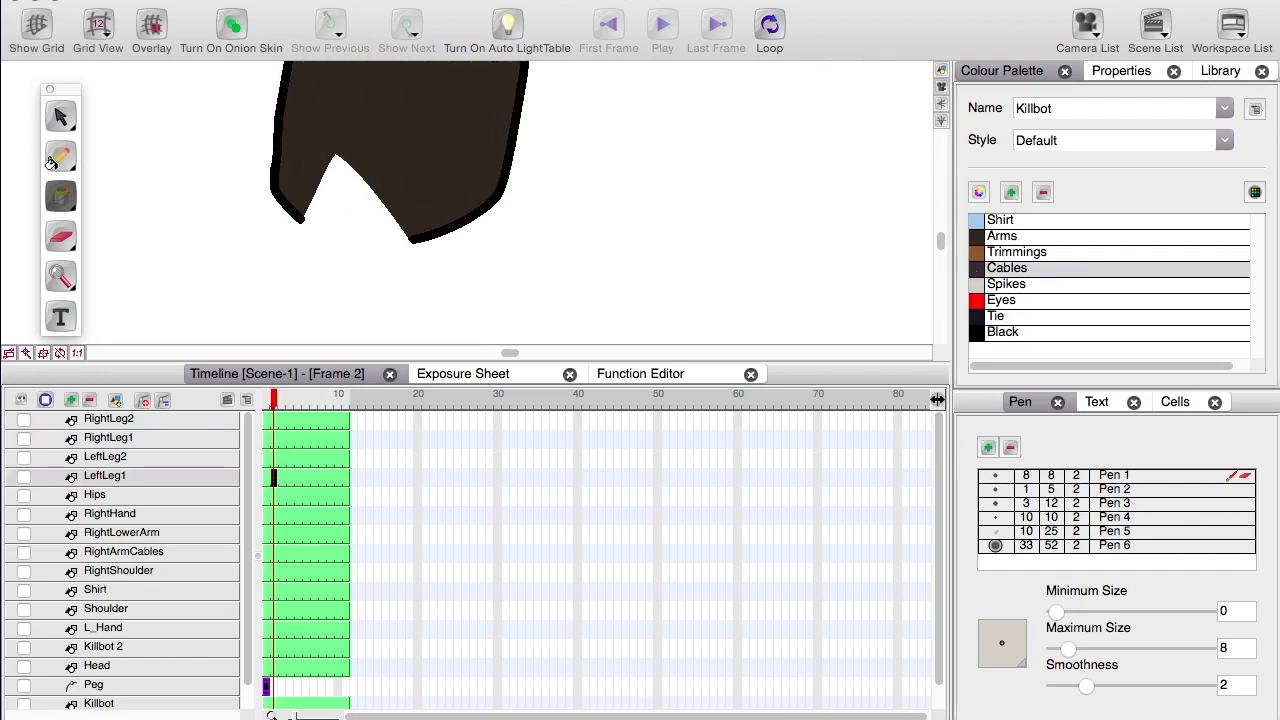
left_click(990, 332)
key("2")
key("2")
left_click_drag(300, 225, 590, 275)
left_click(1001, 236)
left_click(380, 206)
- Save the scene and show the RightLeg2, RightLeg1, LeftLeg2 and LeftLeg1 layers together
key("1")
key("1")
key("ctrl+s")
key("1")
key("1")
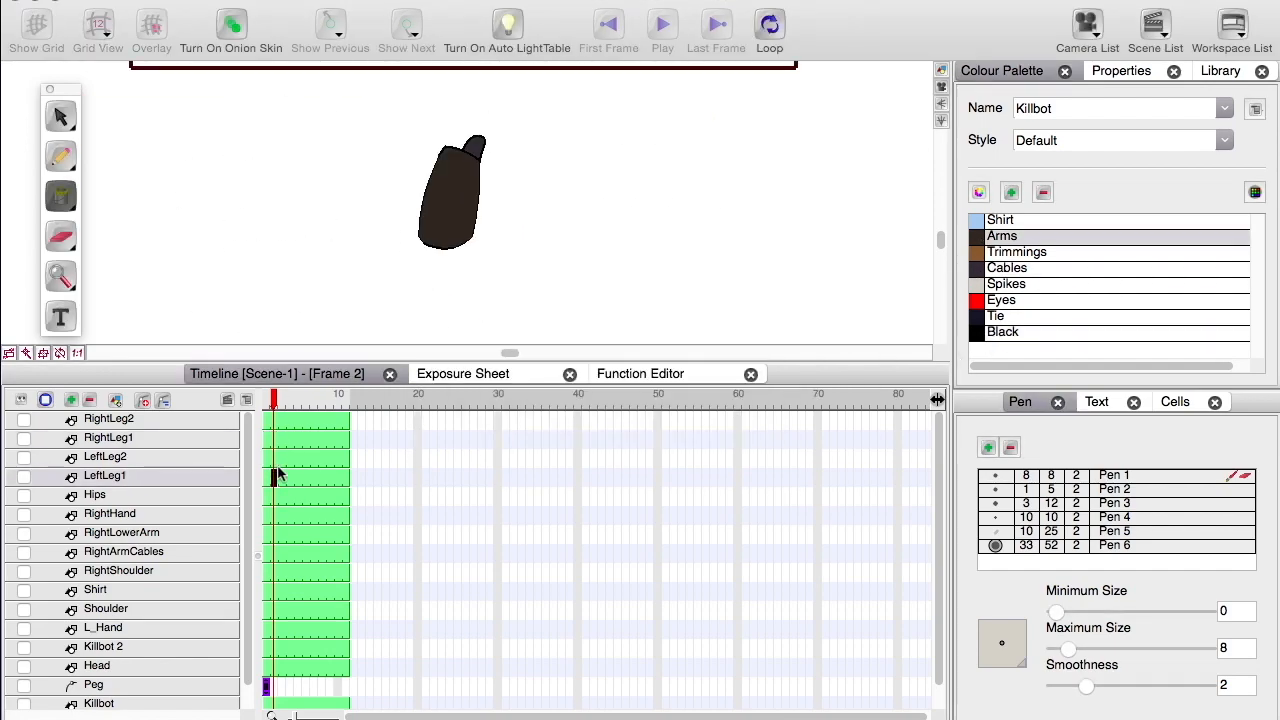
left_click(23, 419)
left_click(23, 438)
left_click(23, 457)
left_click(23, 476)
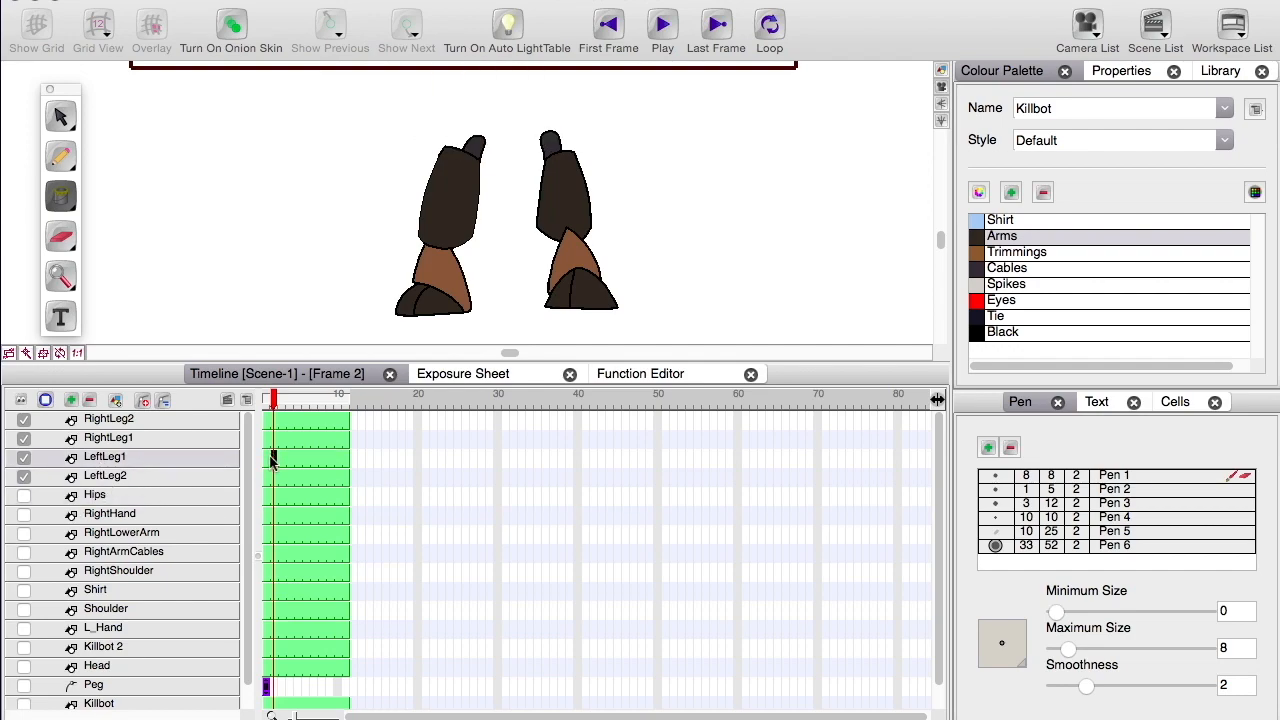
- Show the layers from Hips down to Head, and bring Head and Shirt to the front of the layer order
left_click(131, 498)
key("1")
key("1")
left_click_drag(23, 495, 23, 666)
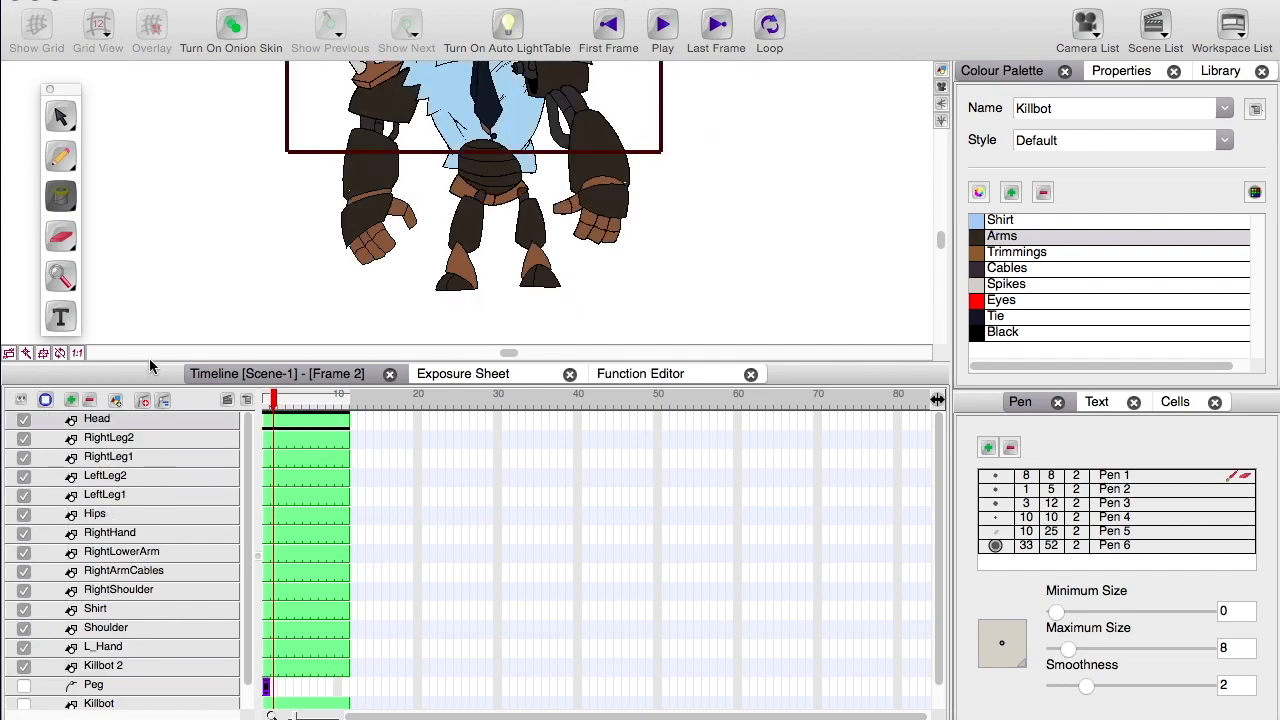
key("1")
left_click(188, 404)
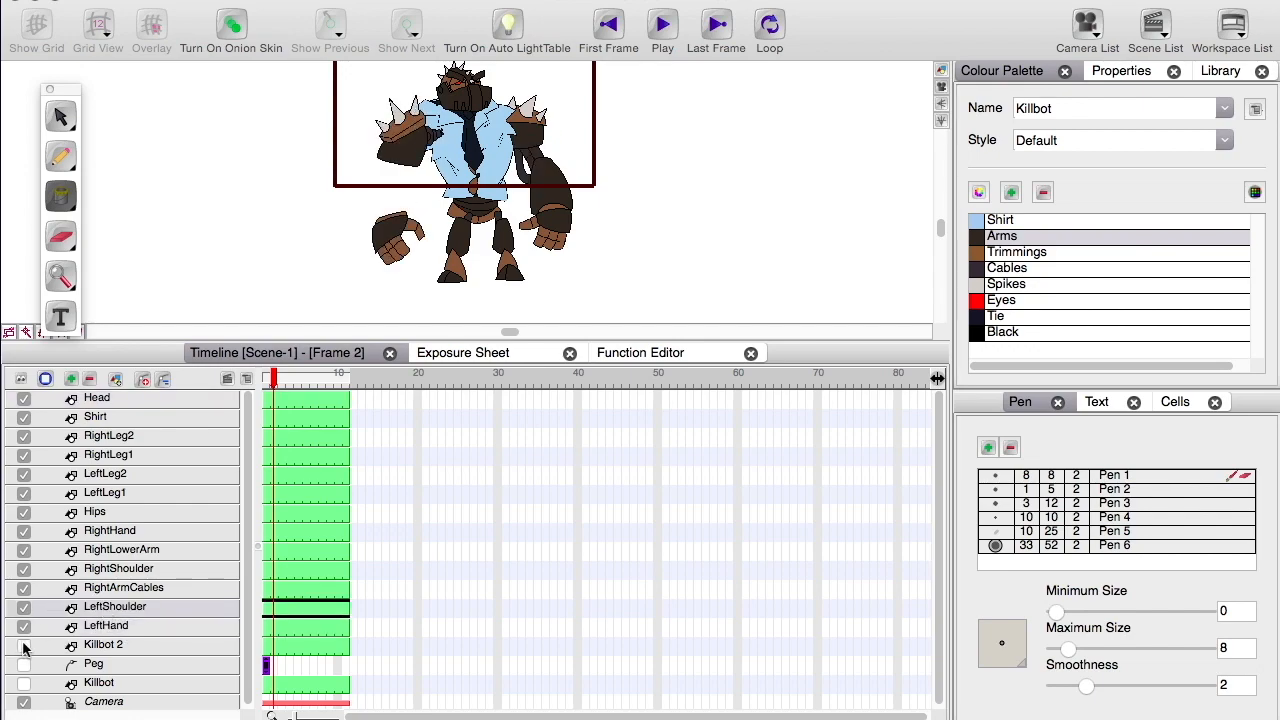
- Duplicate the Killbot 2 layer and delete the cable artwork from the original, keeping only the lower arm
left_click(112, 665)
key("Tab")
key("2")
key("2")
left_click(358, 214)
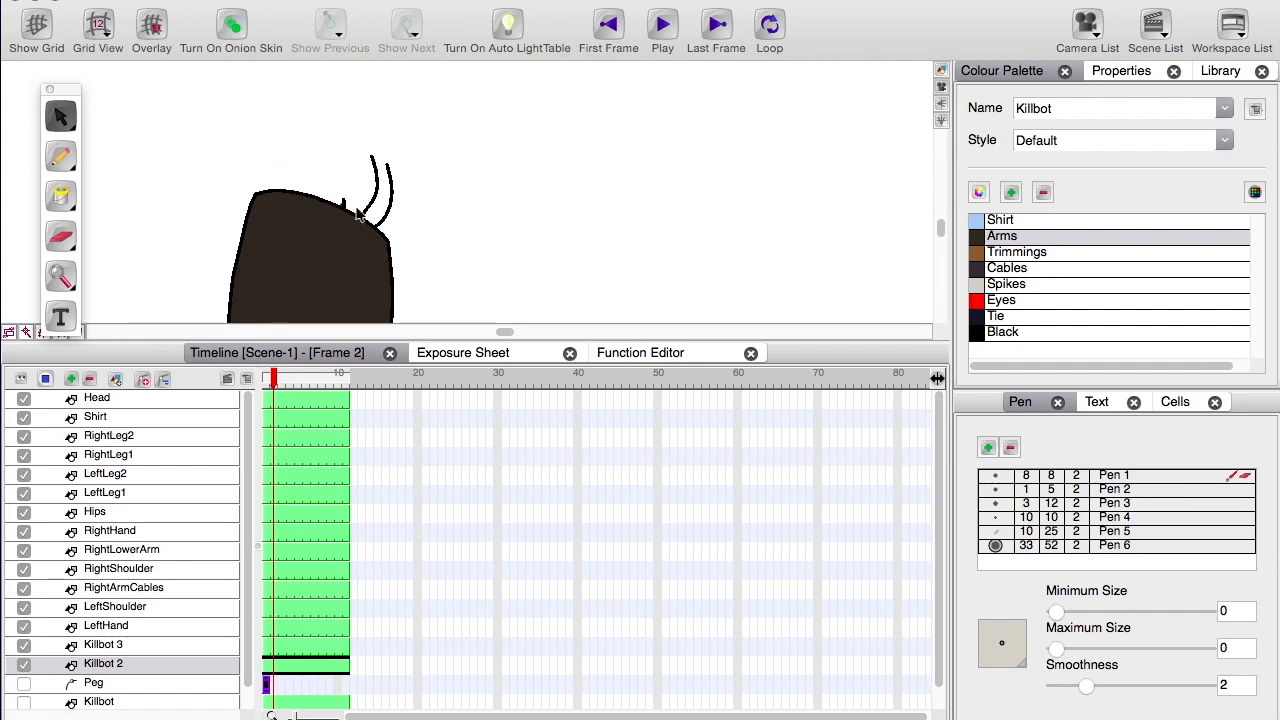
key("Delete")
left_click_drag(208, 271, 271, 208)
- Rename the Killbot 2 layer as LeftLowerArm and its copy Killbot 3 as LeftArmCables
double_click(140, 663)
type("LeftLowerArm")
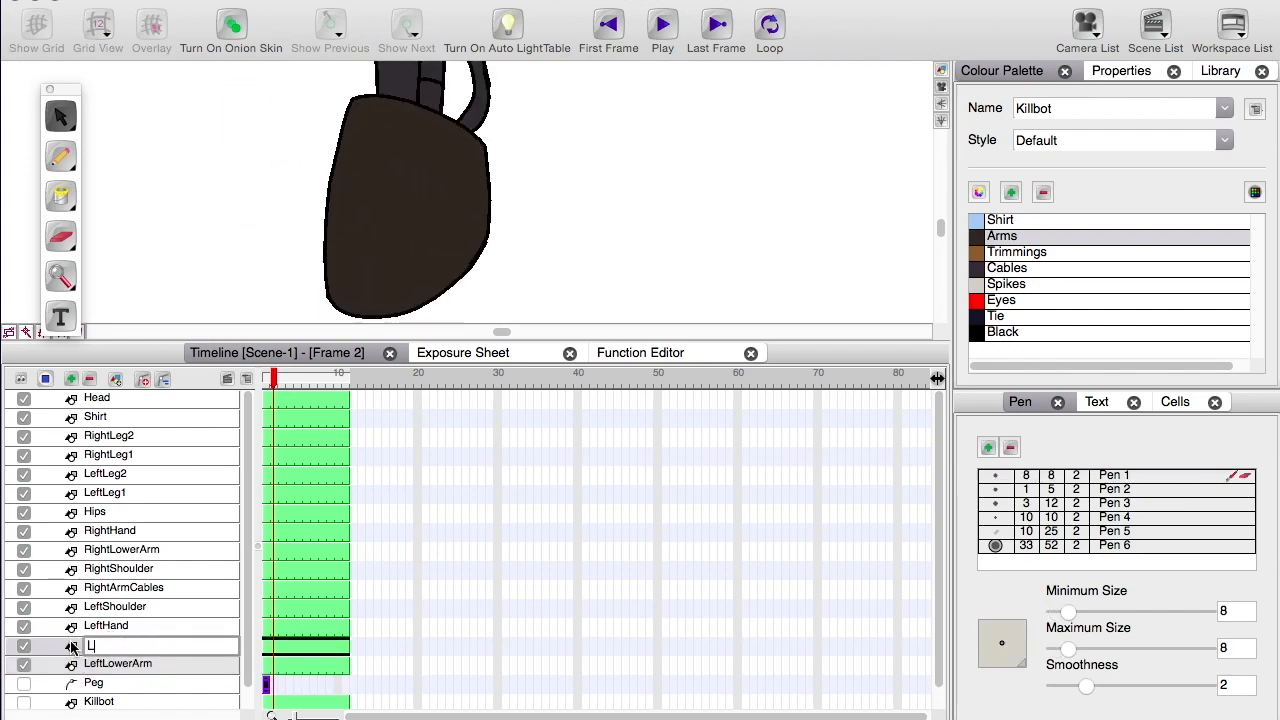
left_click(265, 645)
left_click(114, 666)
left_click(114, 645)
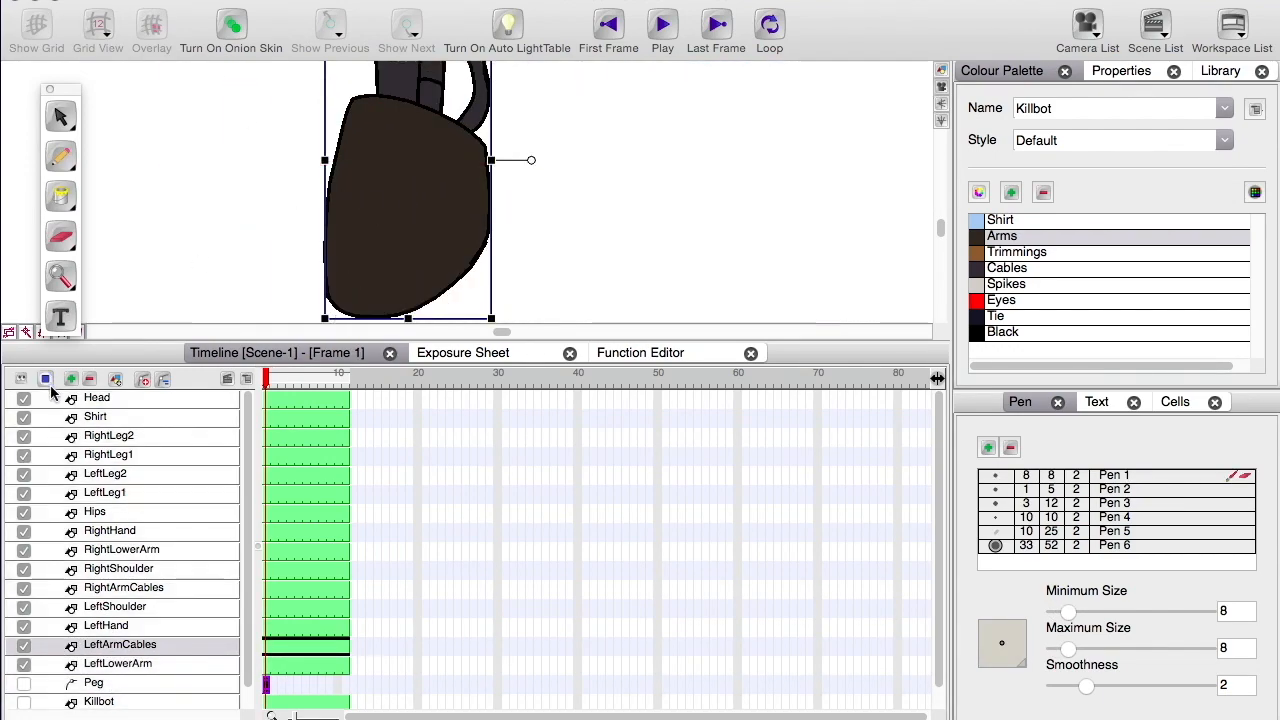
- Delete the lower arm artwork from the LeftArmCables layer, keeping only the cables
key("Tab")
left_click_drag(365, 216, 388, 285)
key("Delete")
- Draw rounded black outlines with the brush to close the lower ends of the three left arm cables
key("2")
key("2")
left_click(1003, 331)
key("alt+b")
left_click_drag(774, 341, 774, 494)
key("2")
left_click_drag(372, 270, 530, 330)
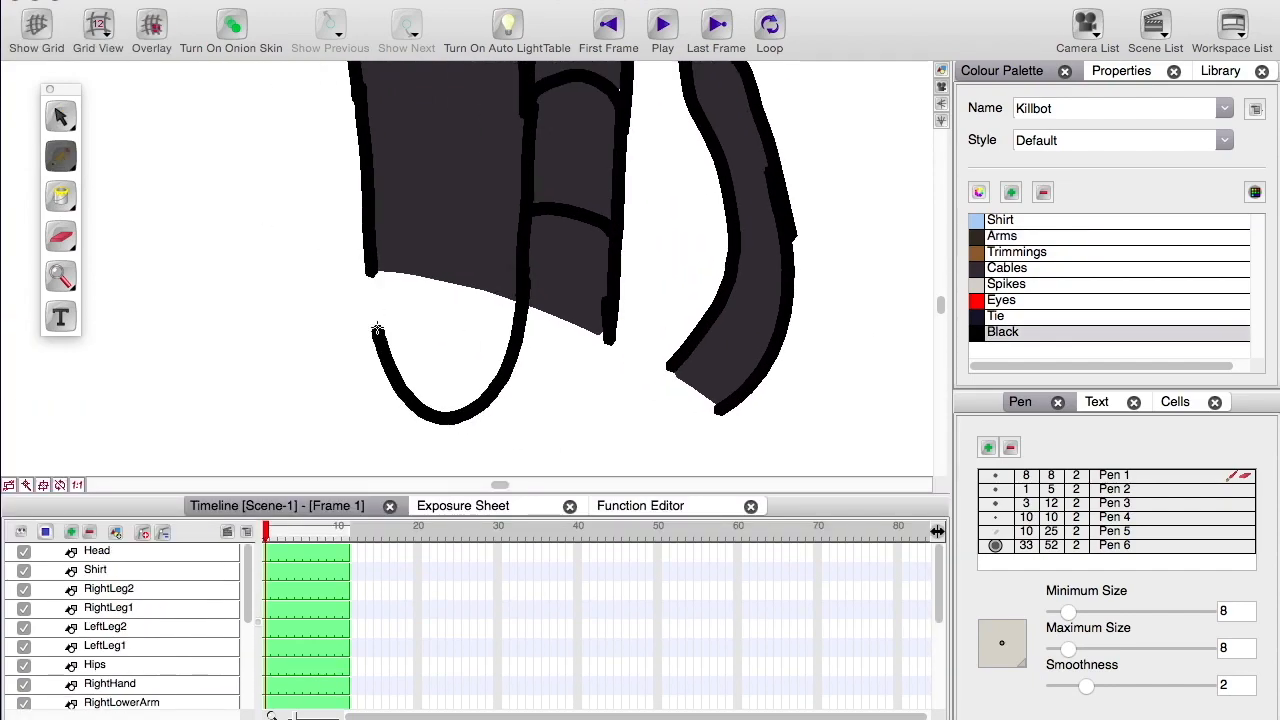
- Fill the newly outlined ends of the left arm cables with the Cables colour
key("alt+i")
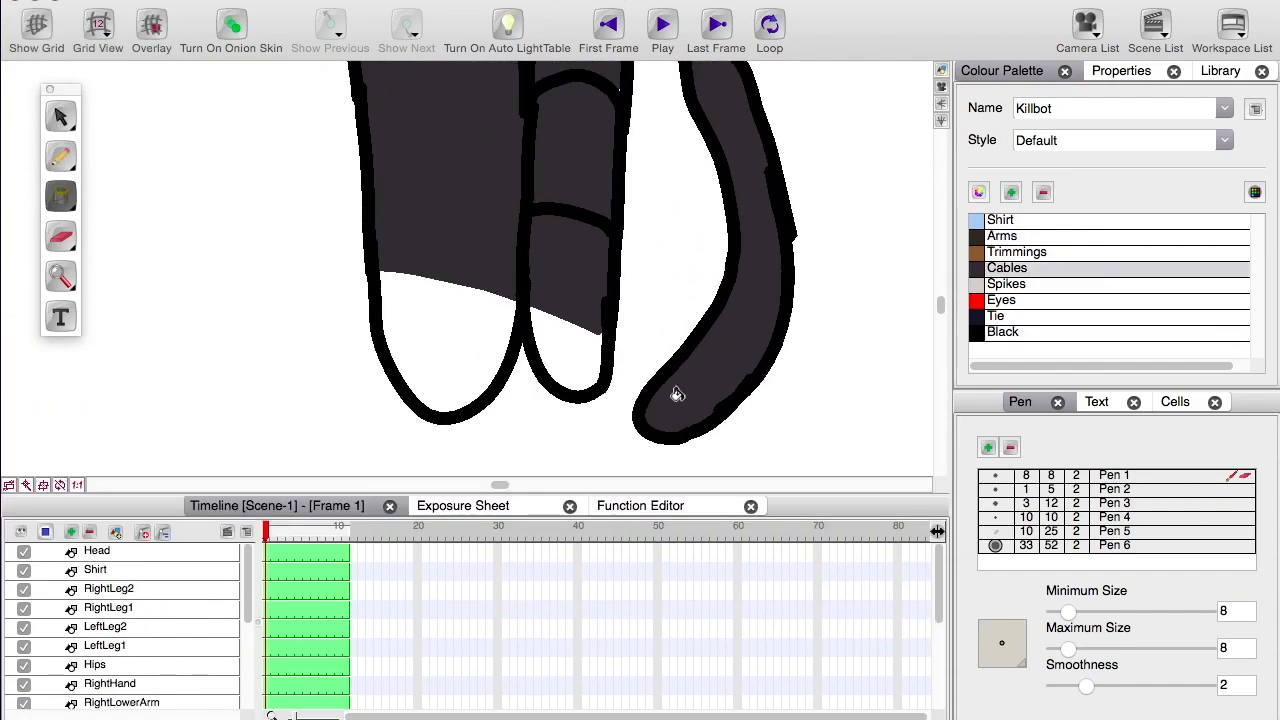
left_click(677, 400)
left_click(566, 362)
left_click(446, 354)
left_click_drag(611, 252, 571, 420)
key("2")
key("2")
key("2")
key("2")
key("2")
- Move the LeftArmCables layer beneath the LeftLowerArm layer
key("1")
key("1")
key("1")
key("1")
key("1")
key("1")
key("1")
key("1")
left_click_drag(300, 494, 300, 338)
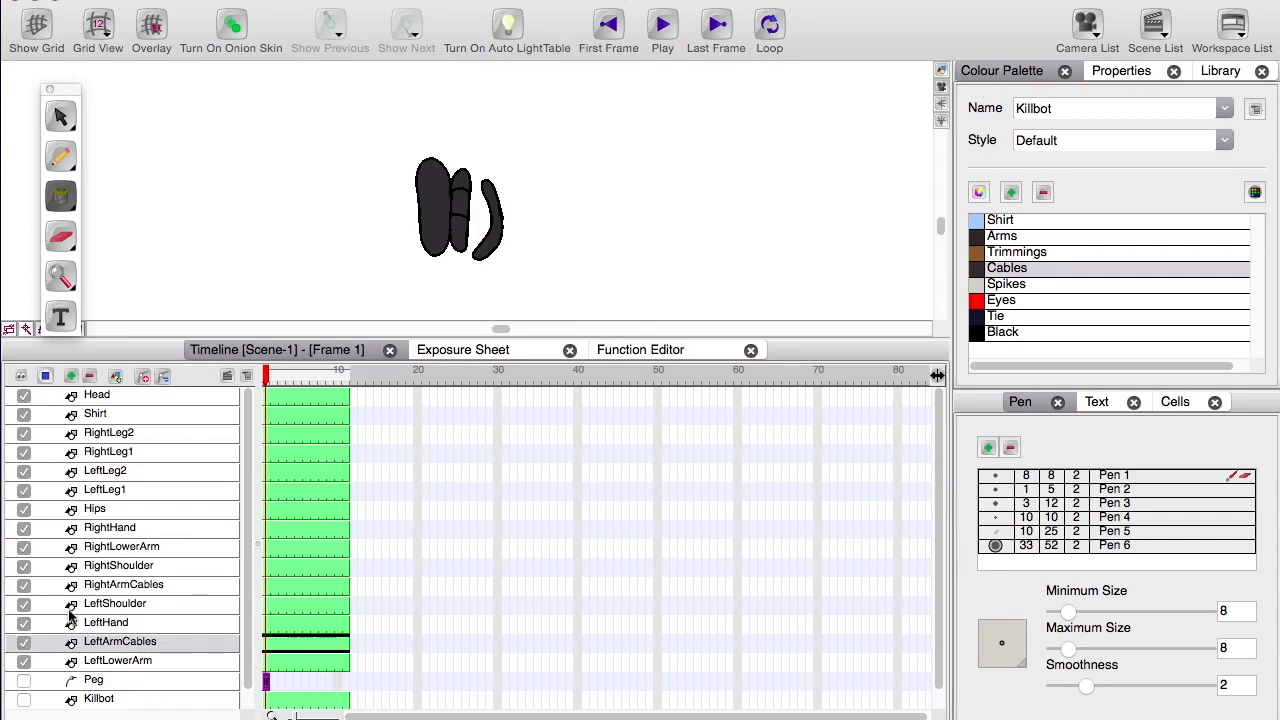
left_click_drag(114, 641, 114, 668)
- Draw the missing black outline at the wrist end of the LeftHand artwork with the brush
left_click(106, 623)
key("alt+s")
key("Tab")
key("alt+b")
mouse_move(310, 270)
left_mouse_down()
mouse_move(354, 284)
mouse_move(508, 172)
left_mouse_up()
key("v")
key("v")
key("v")
key("1")
- Fill the completed wrist area of the LeftHand layer with the Trimmings colour
left_click(1016, 251)
key("alt+i")
key("shift+x")
left_click(428, 166)
key("alt+s")
key("1")
key("shift+x")
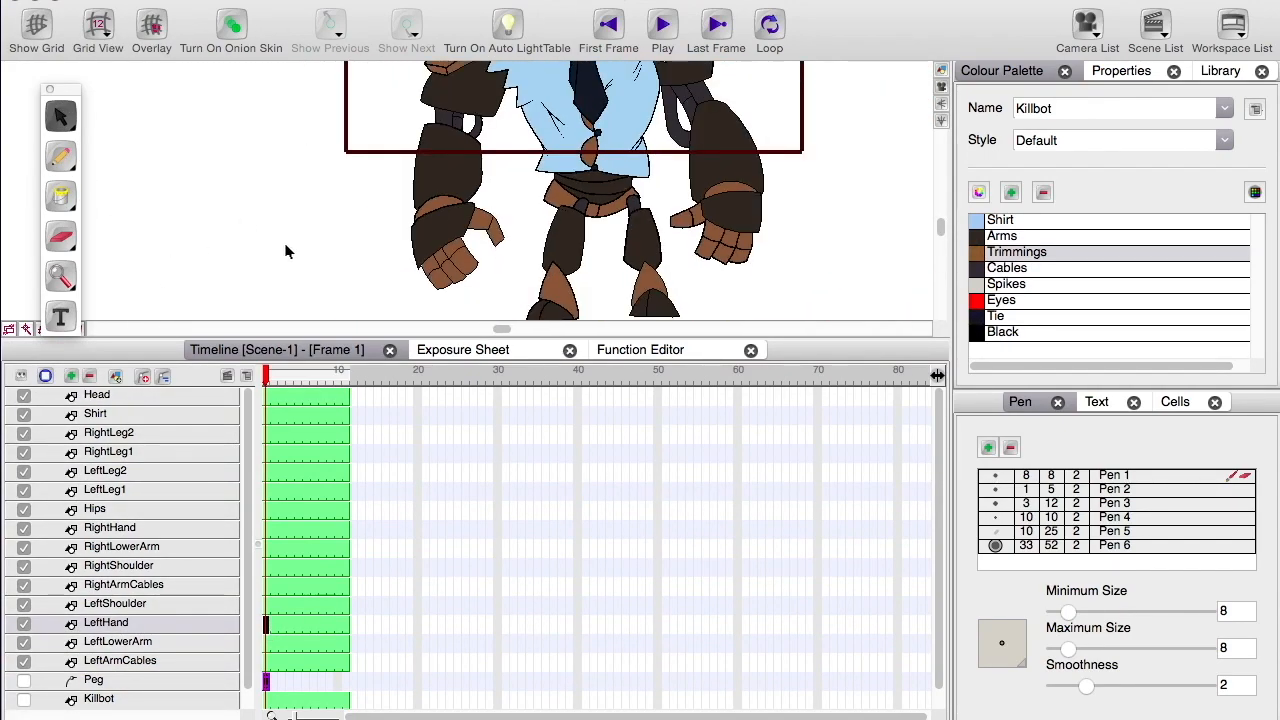
- Move the Hips layer above the leg layers and the RightShoulder layer above RightHand
key("1")
left_click_drag(118, 566, 98, 424)
- Duplicate the Head layer and rename the copy as Jaw
left_click(100, 395)
left_click_drag(231, 223, 173, 310)
right_click(97, 398)
left_click(98, 417)
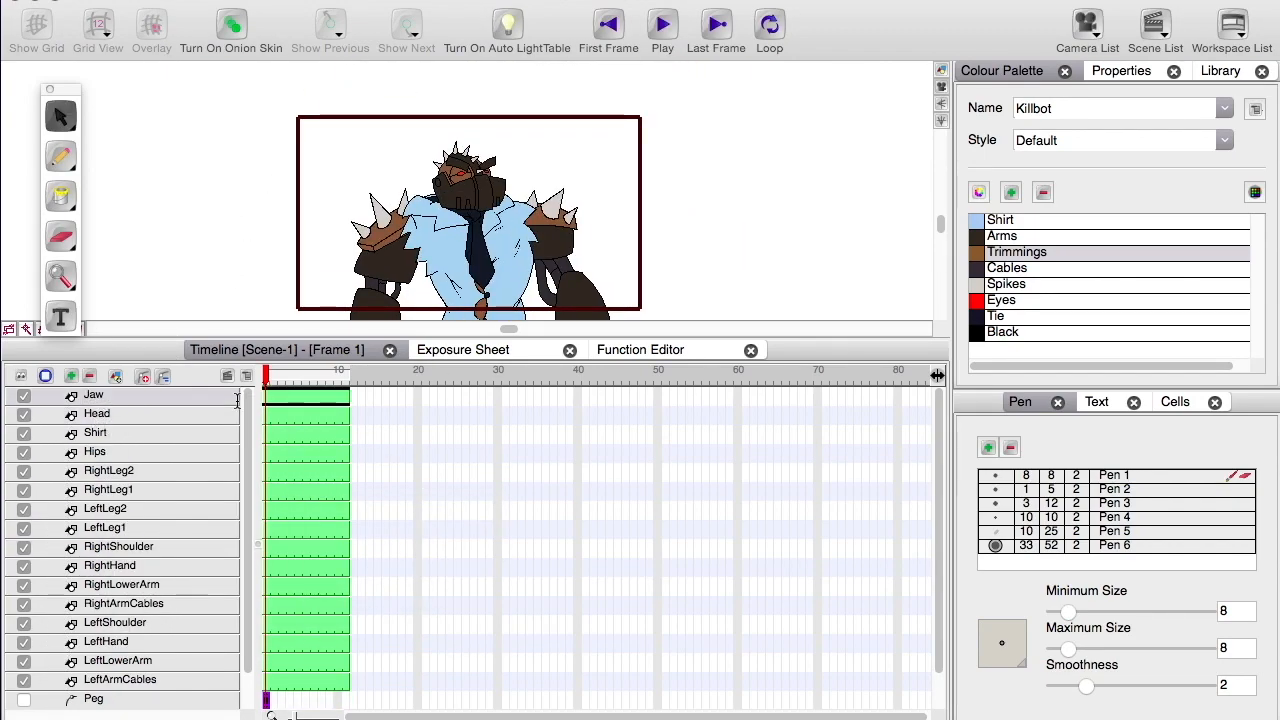
- Remove the jaw artwork from the Head layer and redraw the missing outlines of the large eye socket and headband
double_click(266, 395)
key("2")
key("2")
key("2")
key("2")
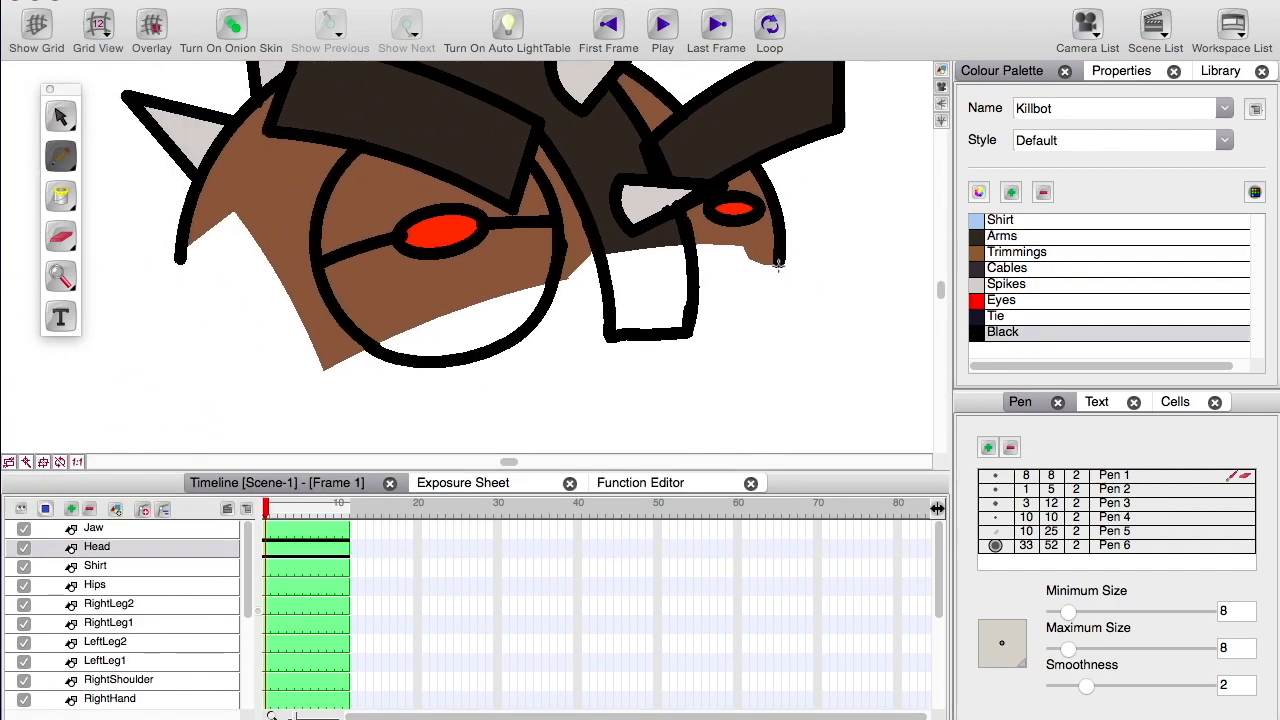
- Complete the lower head and small eye socket outlines, filling the face with Trimmings and the headband with Arms
key("1")
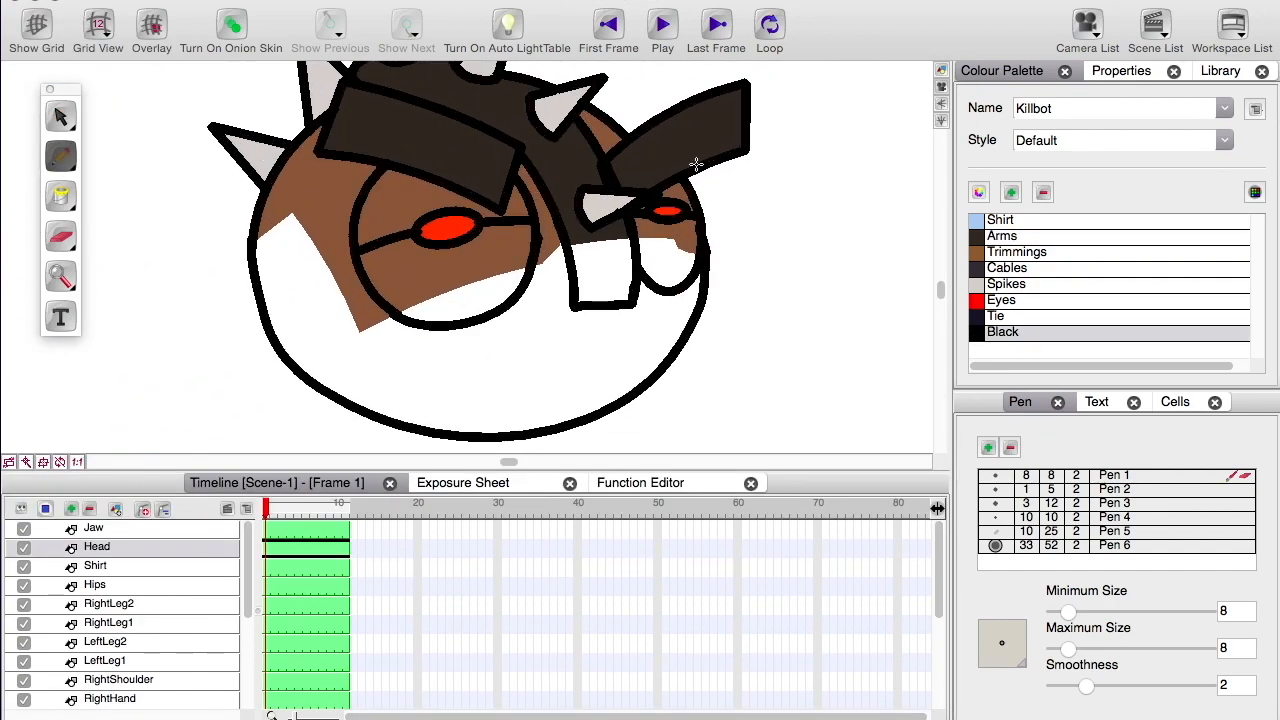
key("2")
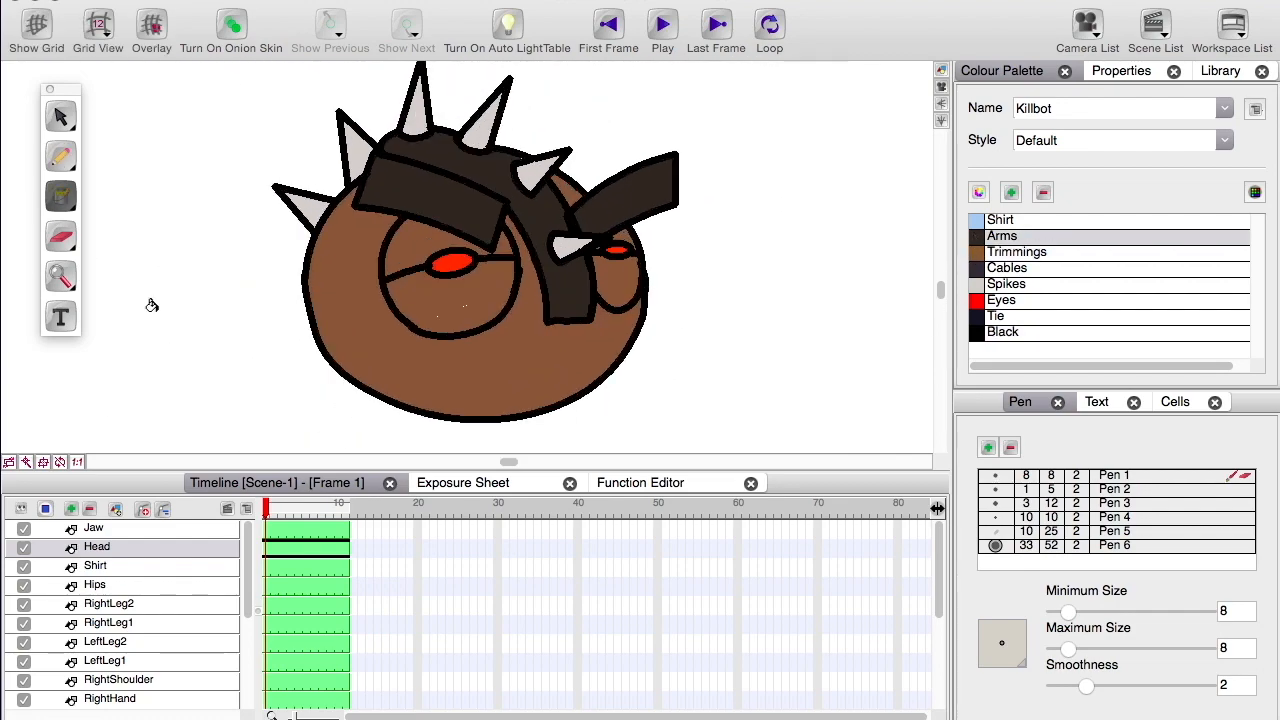
- Duplicate the Head layer twice and name the copies LeftEyebrow and RightEyebrow
right_click(109, 277)
left_click(186, 414)
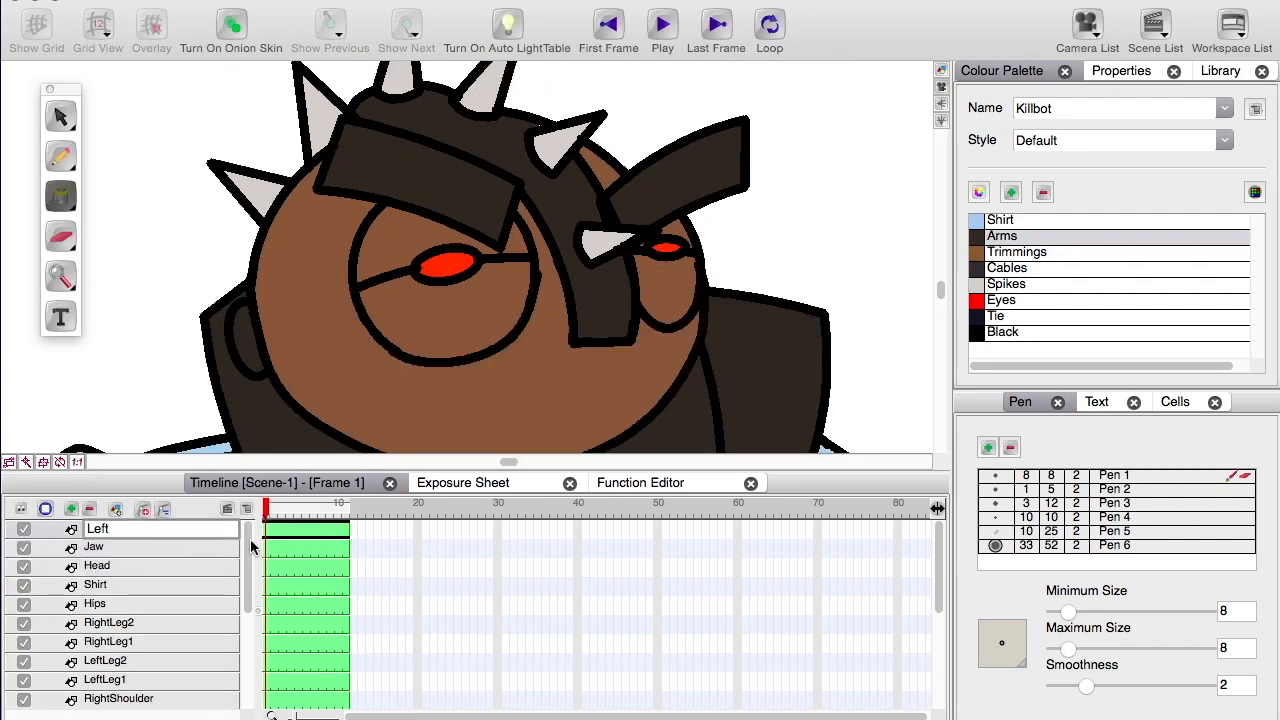
- Delete both eyebrows from the Head layer and redraw the head outline that was hidden behind them
left_click(97, 585)
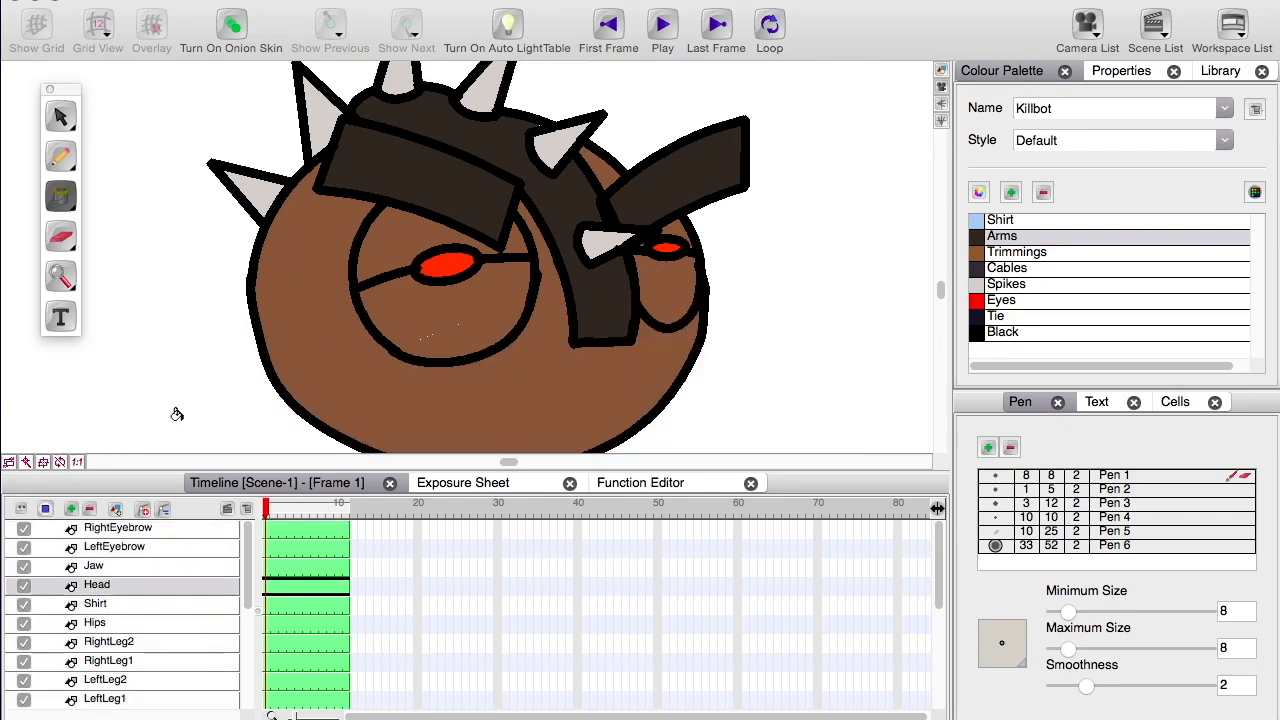
key("alt+s")
scroll(350, 250, "up", 3)
left_click(403, 195)
key("Delete")
key("Delete")
key("2")
key("alt+y")
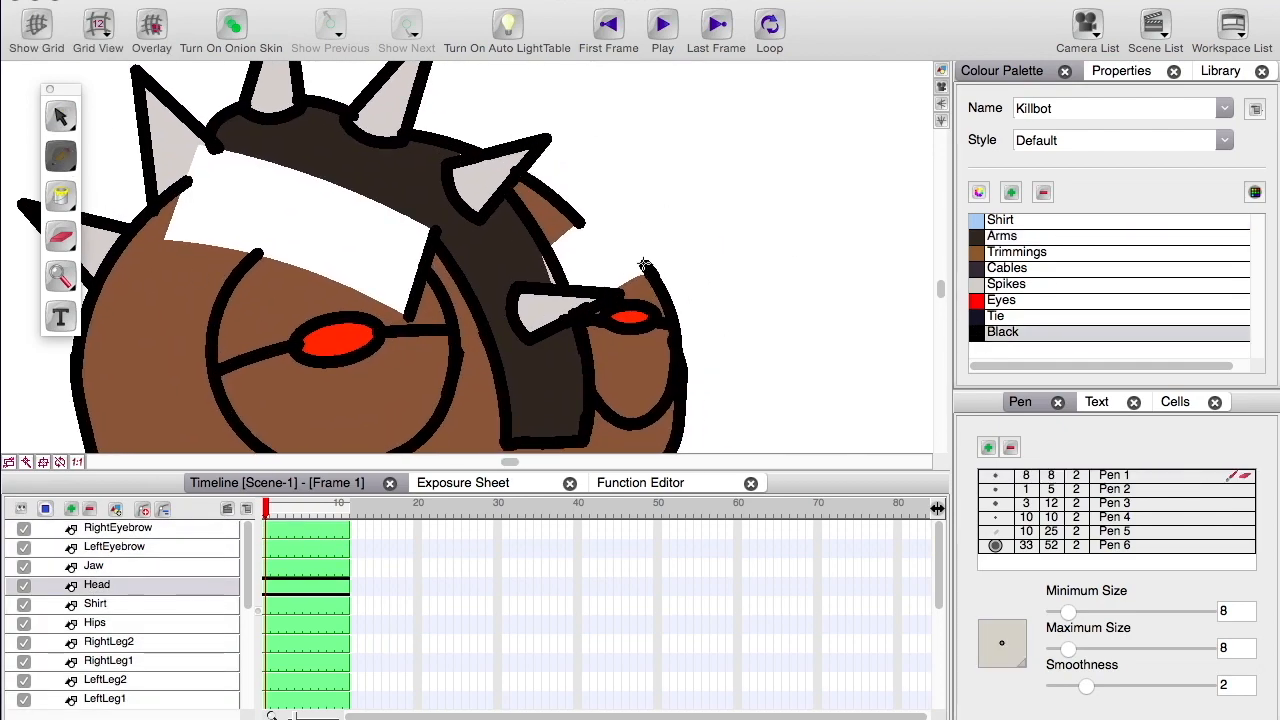
- Delete the headband's dark fill and try to fill the gap left by the eyebrow with Trimmings
key("alt+s")
key("2")
left_click(480, 266)
key("Delete")
key("alt+i")
left_click(995, 252)
left_click(300, 286)
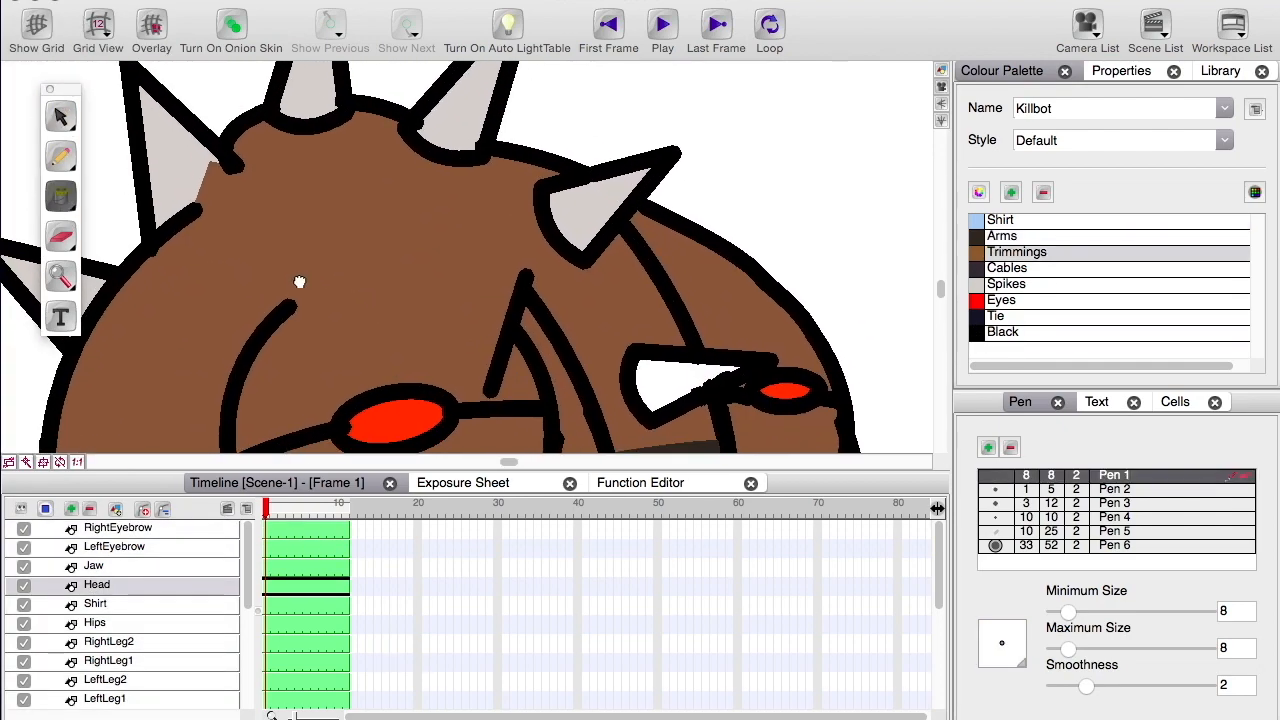
- Draw the missing lower edge of the headband across the forehead in black
key("1")
key("1")
key("1")
key("2")
key("2")
key("alt+y")
left_click_drag(233, 215, 266, 172)
key("1")
key("1")
key("2")
key("2")
- Delete the misplaced Trimmings fill from the upper forehead and headband
key("alt+s")
left_click(280, 250)
key("Delete")
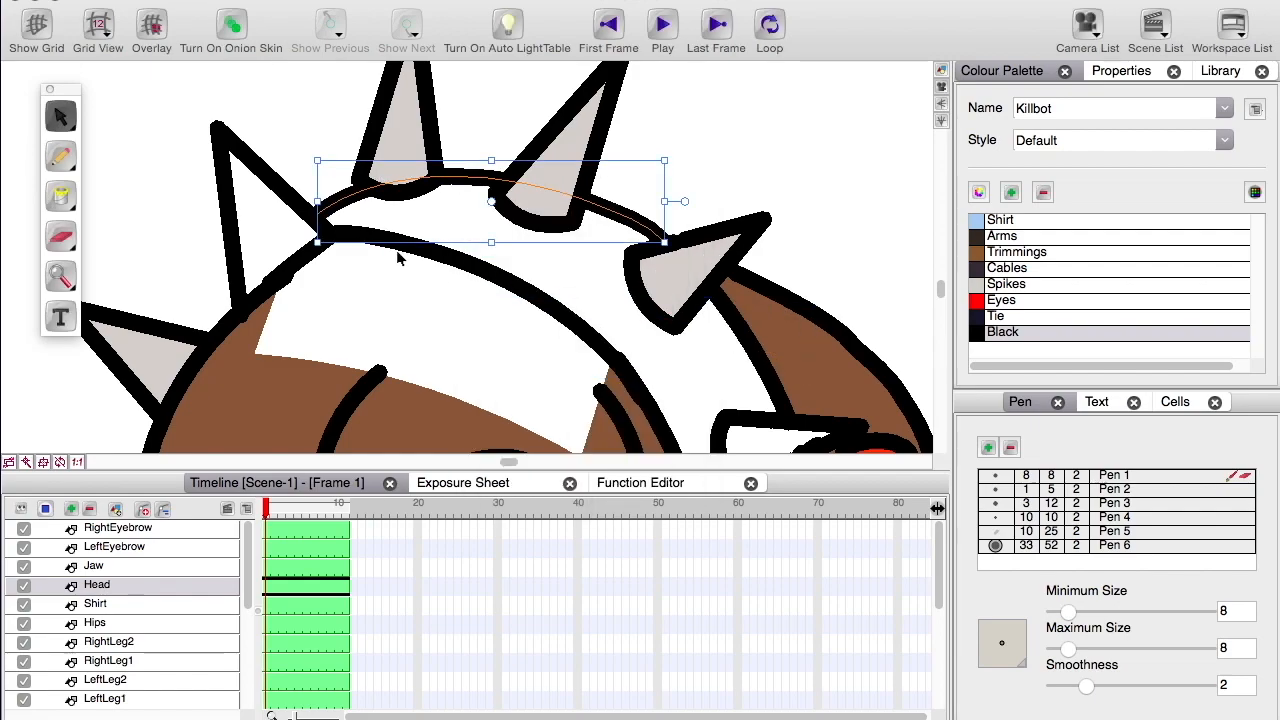
- Extend the headband's upper outline down to the base of the spike at its outer end
left_click_drag(397, 258, 425, 304)
left_click(410, 238)
left_click(371, 263)
left_click_drag(290, 285, 352, 143)
key("1")
key("1")
key("2")
key("2")
key("2")
key("2")
key("alt+y")
key("1")
key("1")
key("1")
key("1")
key("1")
left_click_drag(331, 286, 262, 332)
- Delete the surplus overlapping stroke where the headband meets the base of the spike
key("2")
key("2")
key("alt+s")
left_click(500, 200)
key("super+d")
left_click_drag(500, 200, 355, 269)
left_click_drag(323, 124, 273, 174)
left_click_drag(372, 256, 366, 274)
right_click(366, 274)
left_click(434, 449)
left_click_drag(430, 304, 297, 294)
key("super+z")
key("2")
key("2")
key("Delete")
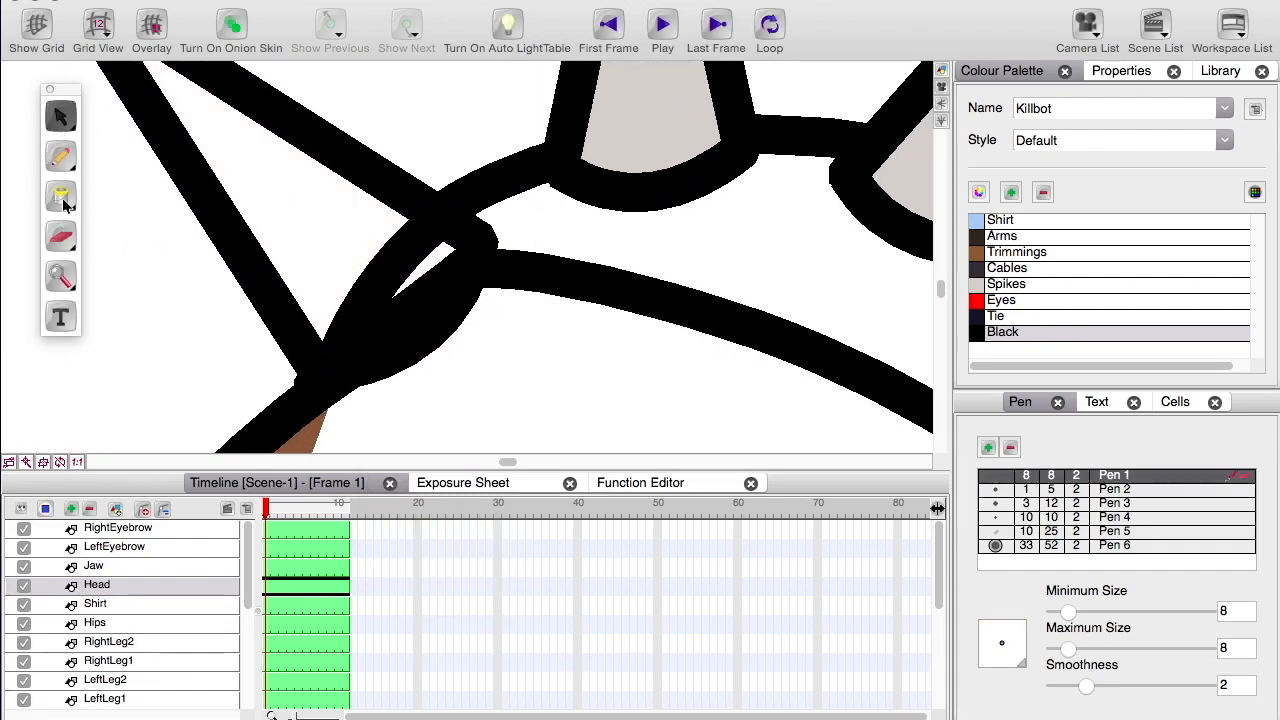
- Trim the overlapping line ends where the spike outline and the headband edges meet
left_click(60, 237)
key("2")
key("2")
left_click(382, 336)
left_click_drag(572, 252, 486, 409)
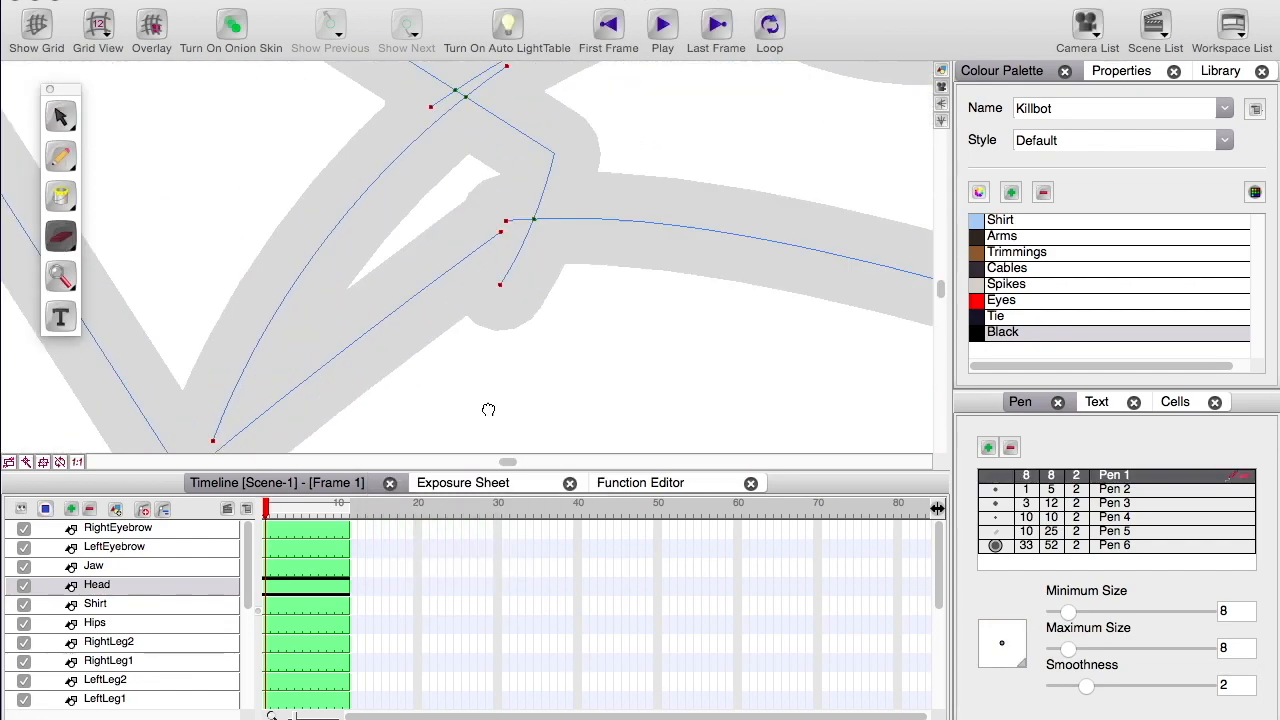
left_click(508, 295)
left_click_drag(512, 141, 516, 236)
left_click(516, 236)
key("1")
key("1")
key("1")
key("1")
key("alt+/")
- Fill the forehead with Trimmings, the headband with Arms and the empty spike beside it with Spikes
key("2")
key("2")
key("1")
key("alt+i")
left_click(1016, 252)
left_click(440, 165)
key("1")
key("1")
key("1")
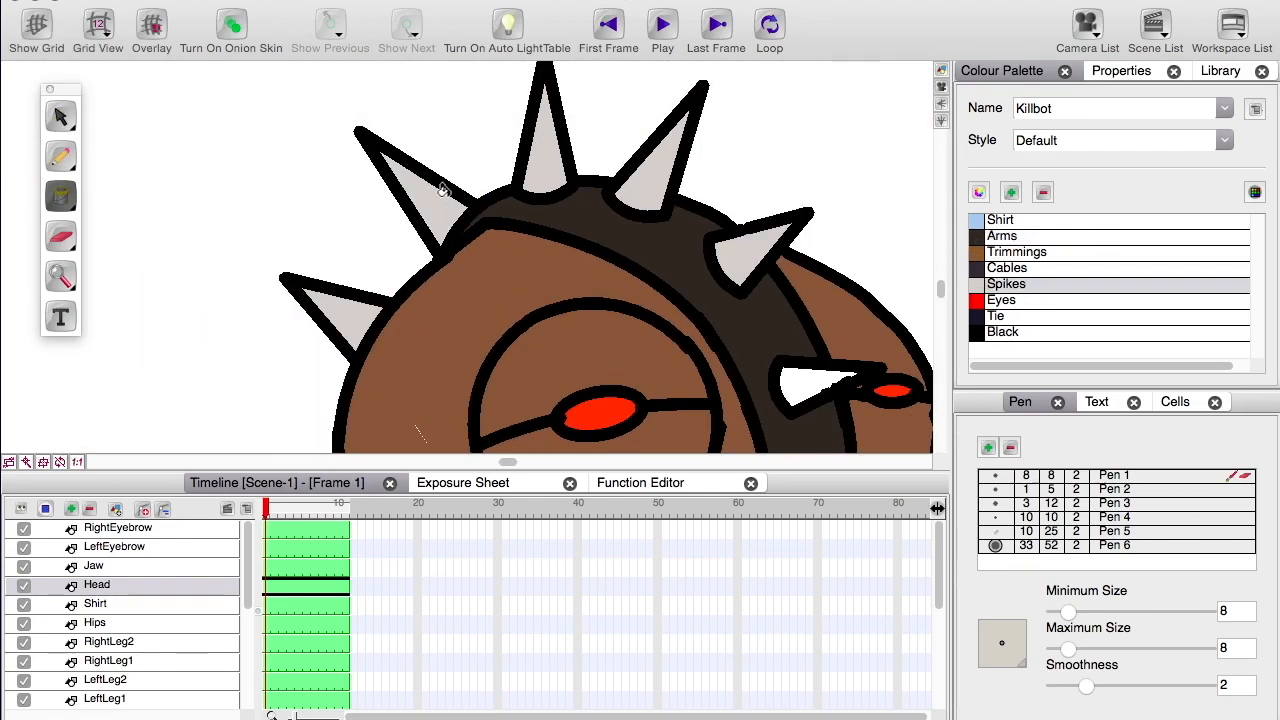
- Delete everything except the left eyebrow from the LeftEyebrow layer
left_click(266, 548)
left_click_drag(481, 320, 506, 357)
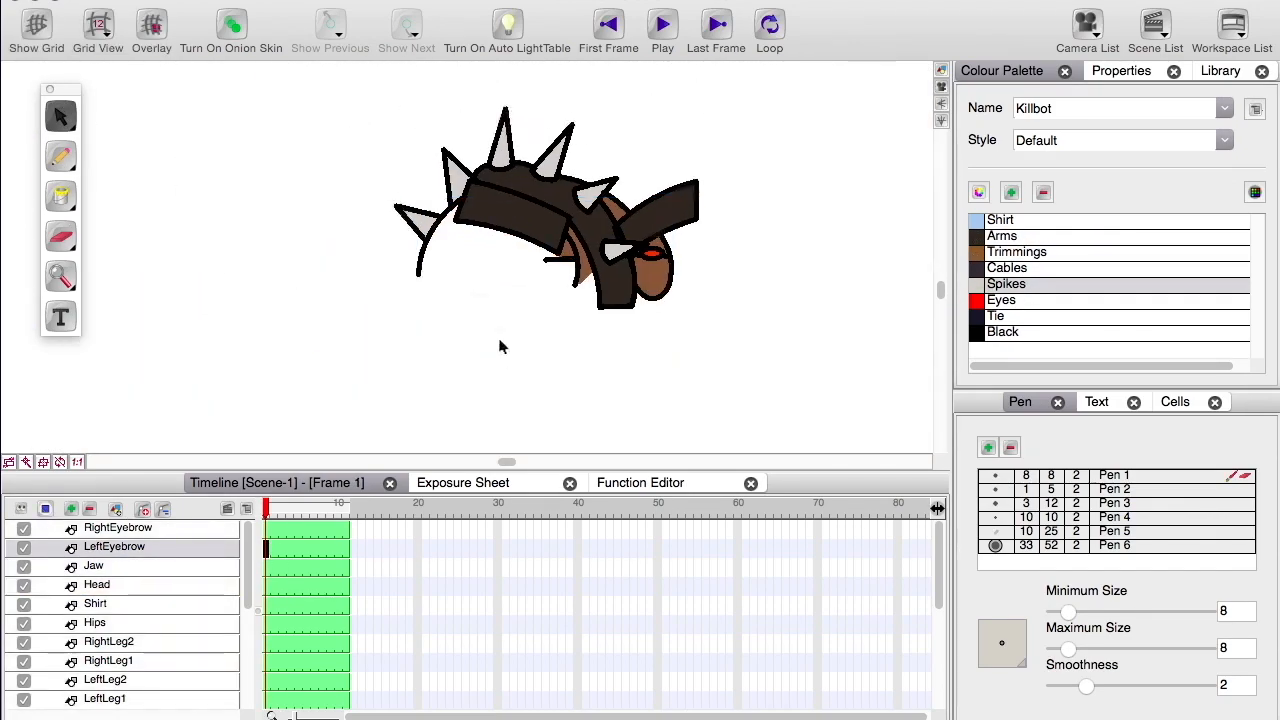
key("2")
key("2")
- Delete everything except the right eyebrow from the RightEyebrow layer
left_click_drag(825, 294, 660, 268)
left_click_drag(639, 264, 775, 370)
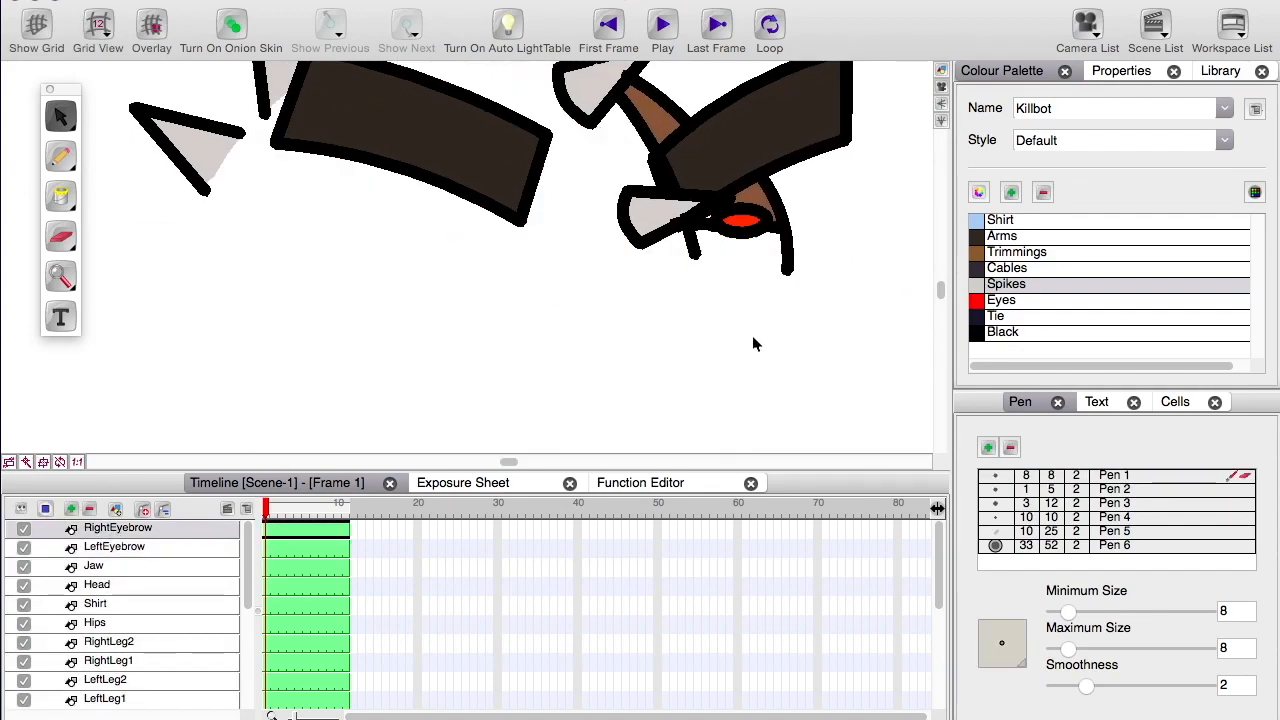
key("1")
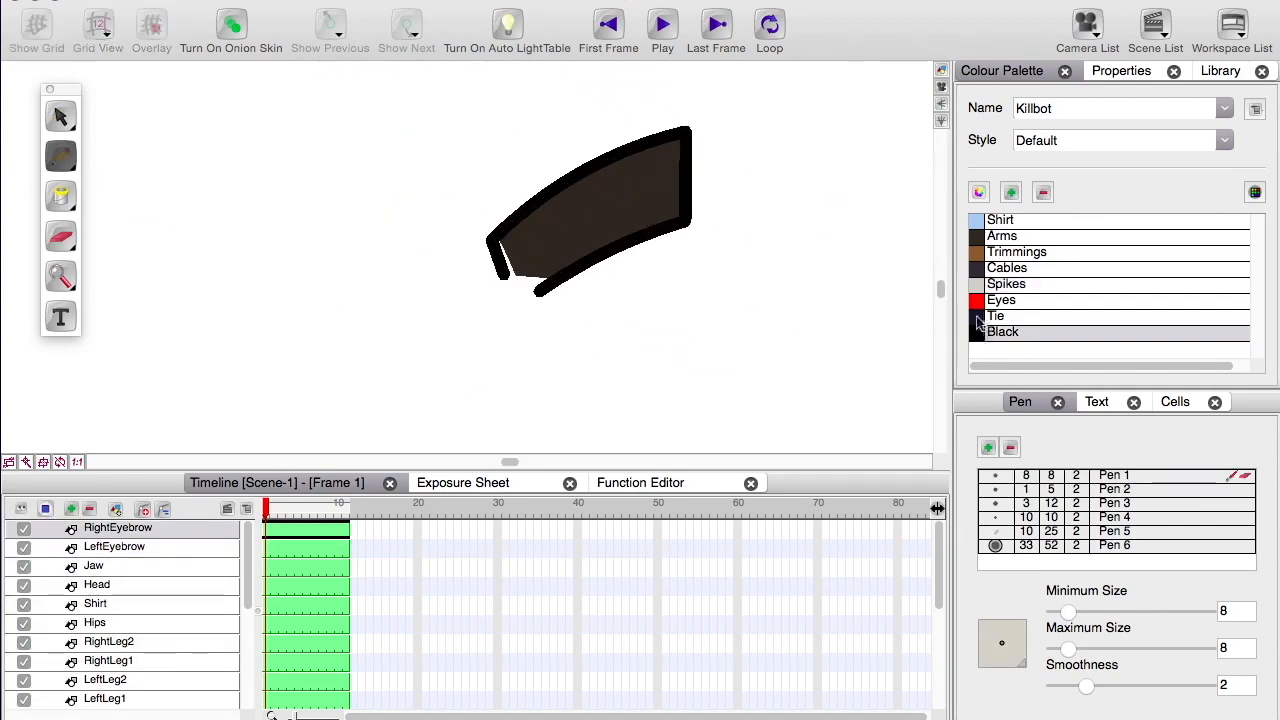
- Draw the missing black lines to close the open inner corner of the right eyebrow's outline
key("2")
key("2")
left_click_drag(515, 250, 597, 331)
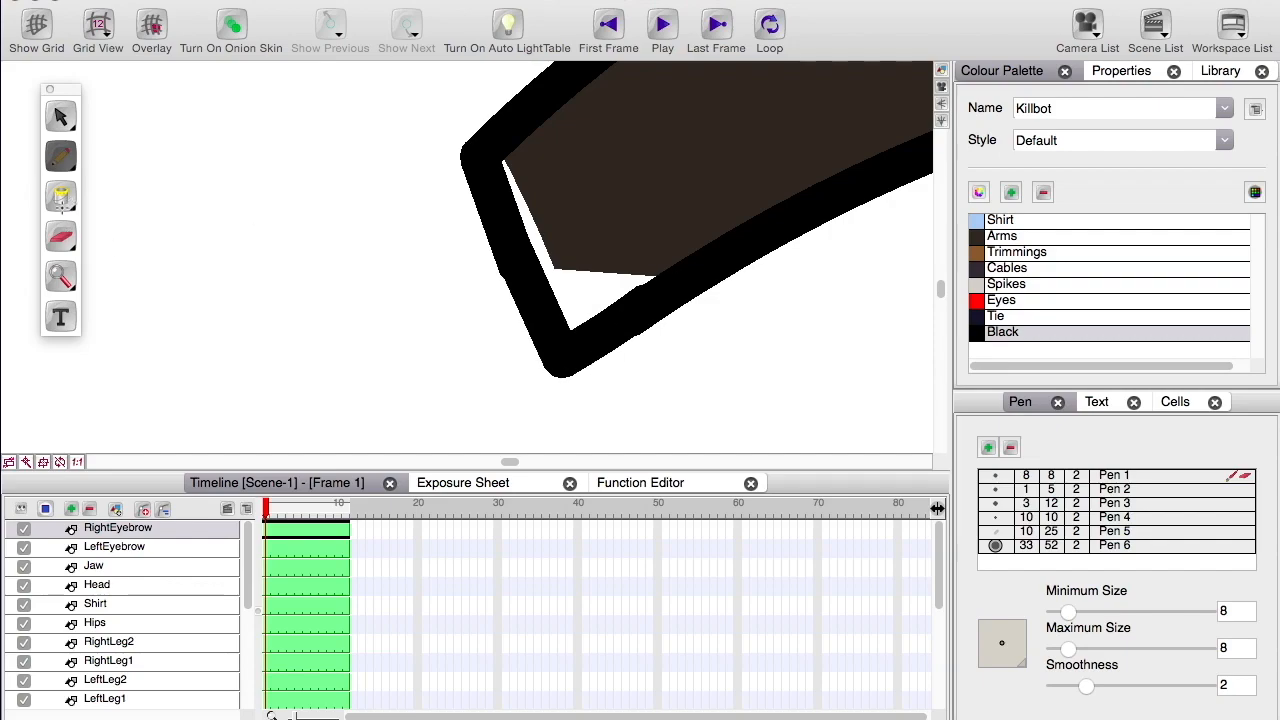
- Fill the closed corner of the right eyebrow with the Arms colour and show the whole character again
key("1")
left_click(60, 196)
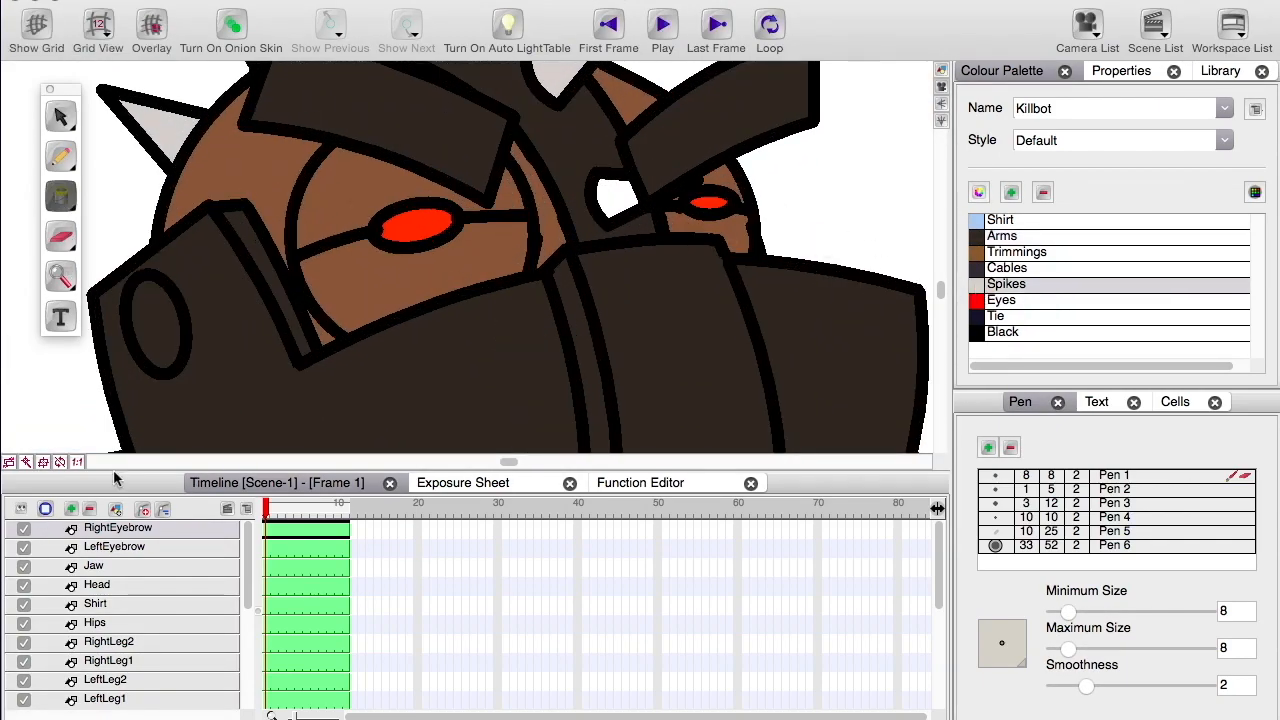
key("1")
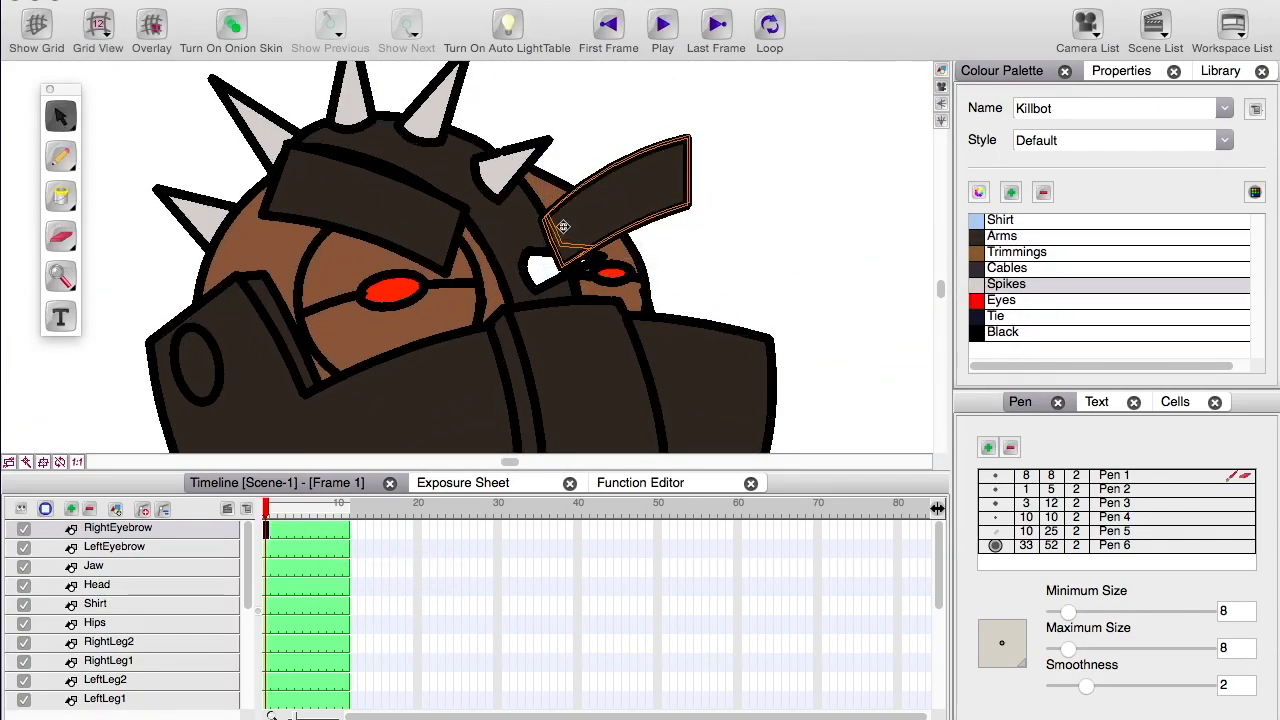
- Move the right eyebrow back over the face and patch the white gap beneath it on the Head layer with colour and black outline
left_click_drag(563, 227, 569, 221)
left_click(265, 585)
key("2")
key("2")
left_click(60, 196)
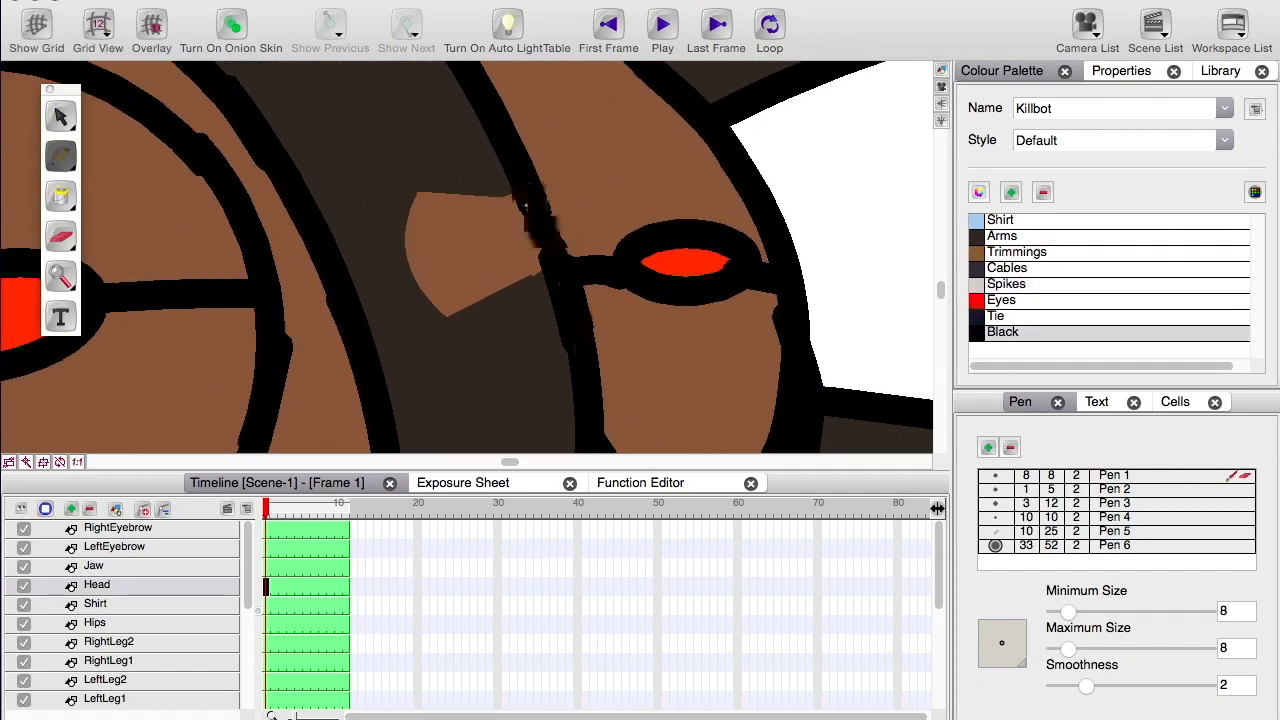
key("ctrl+s")
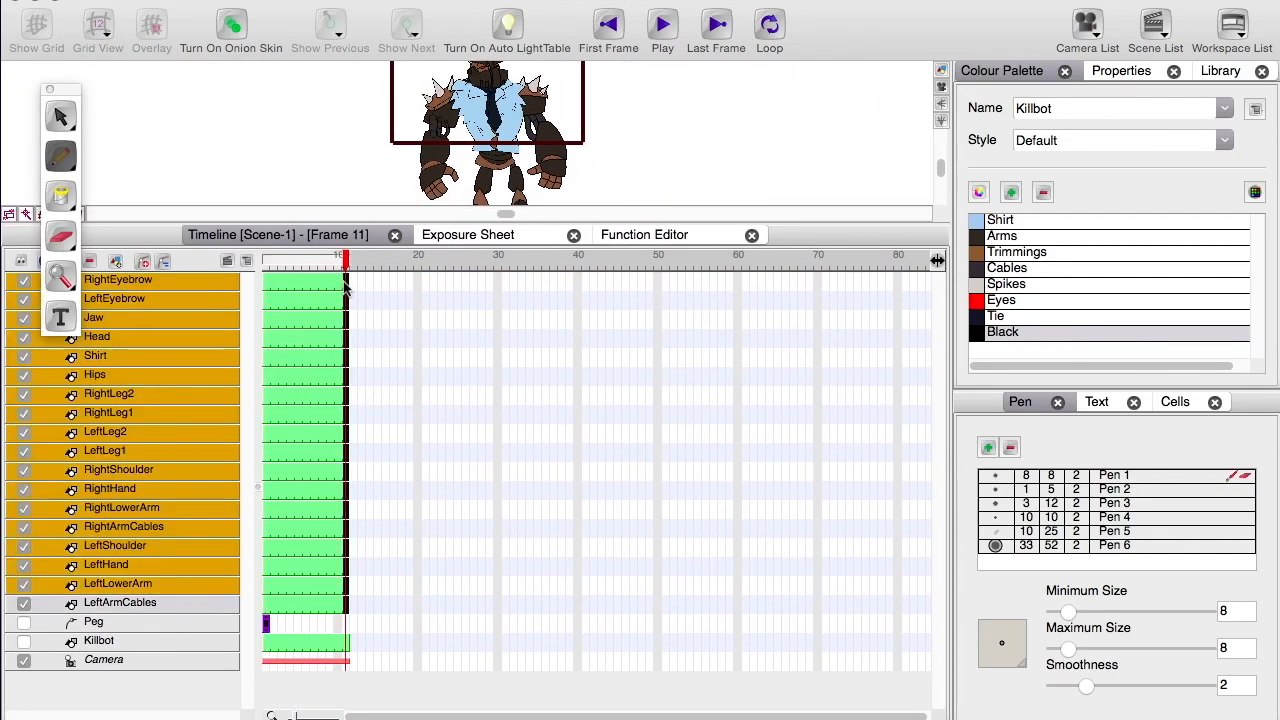
- Extend the exposure of all the character's body-part layers to frame 20
left_click_drag(355, 260, 420, 260)
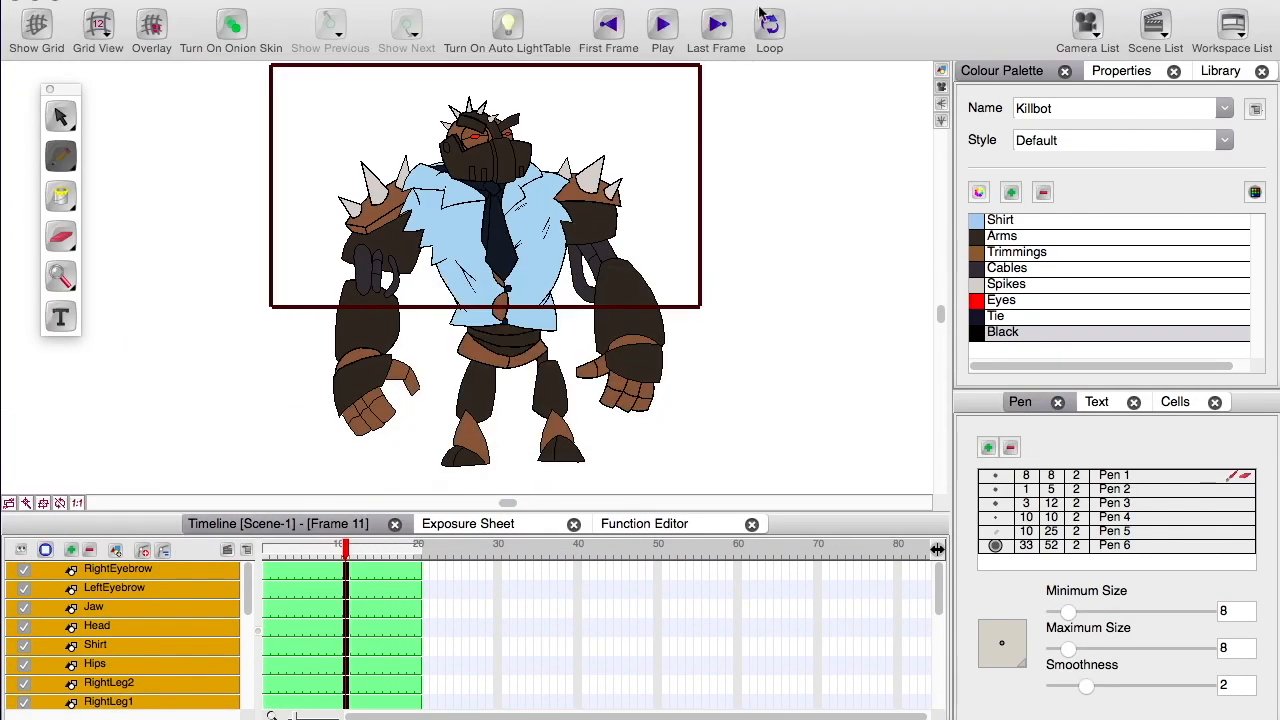